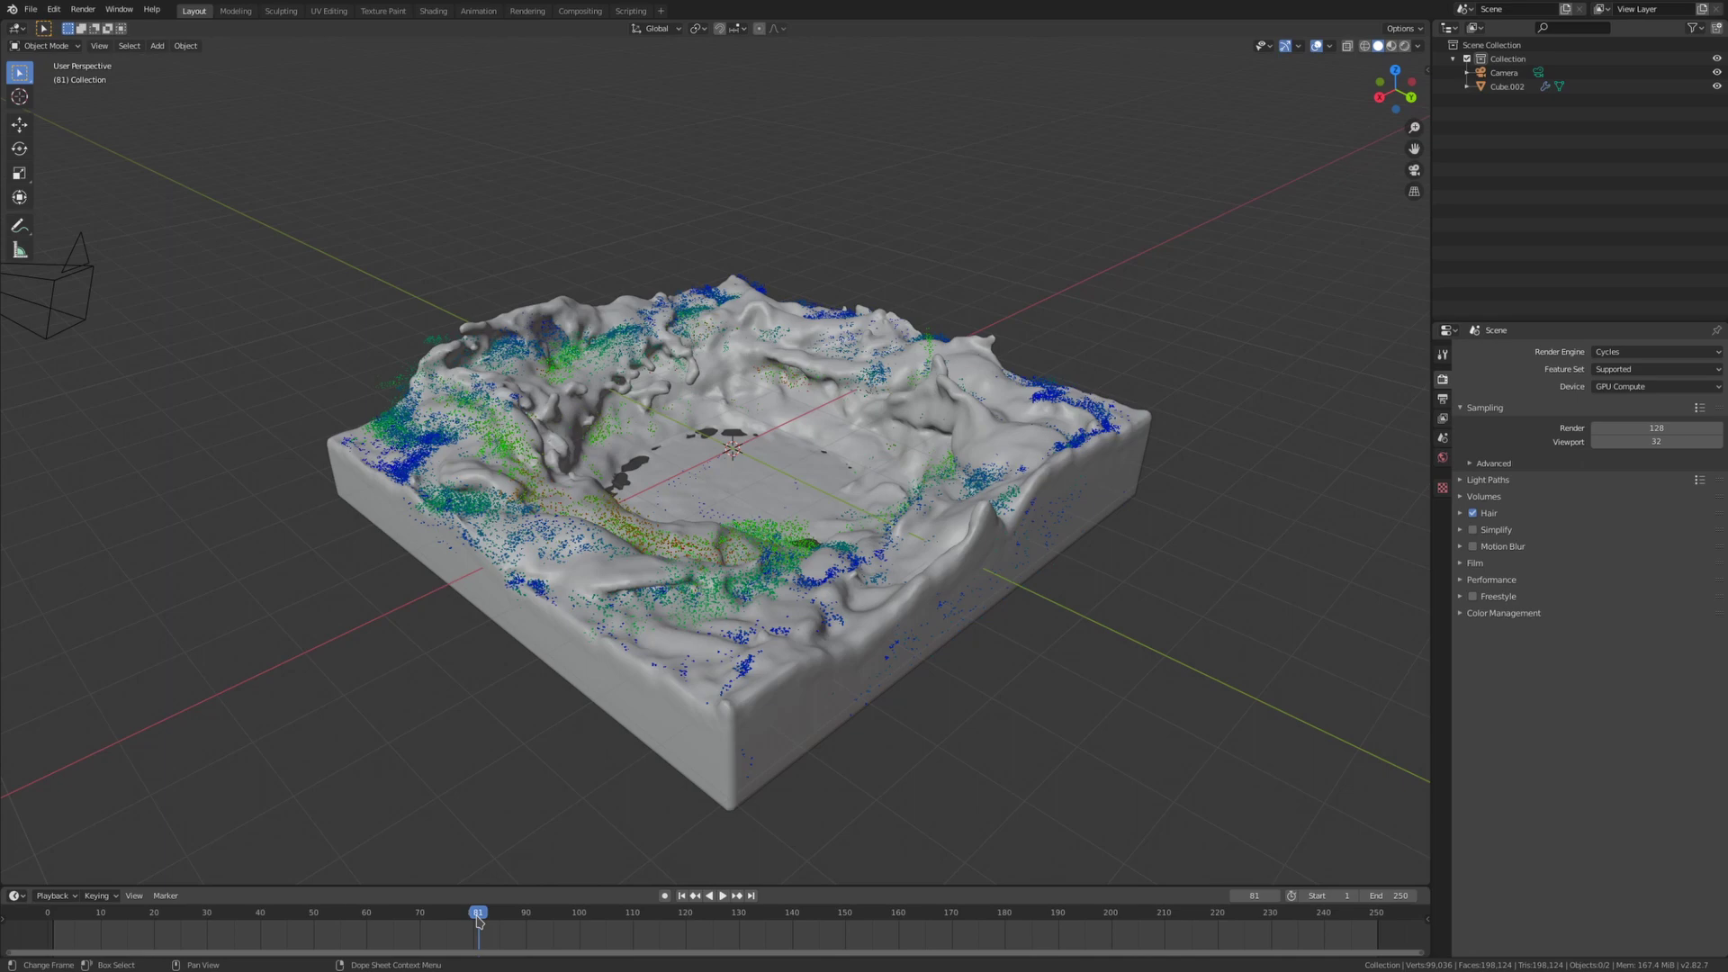
Step: Open the Shading workspace and create a new material for the fluid mesh
{"action": "left_click", "coordinate": [433, 11]}
{"action": "left_click", "coordinate": [741, 489]}
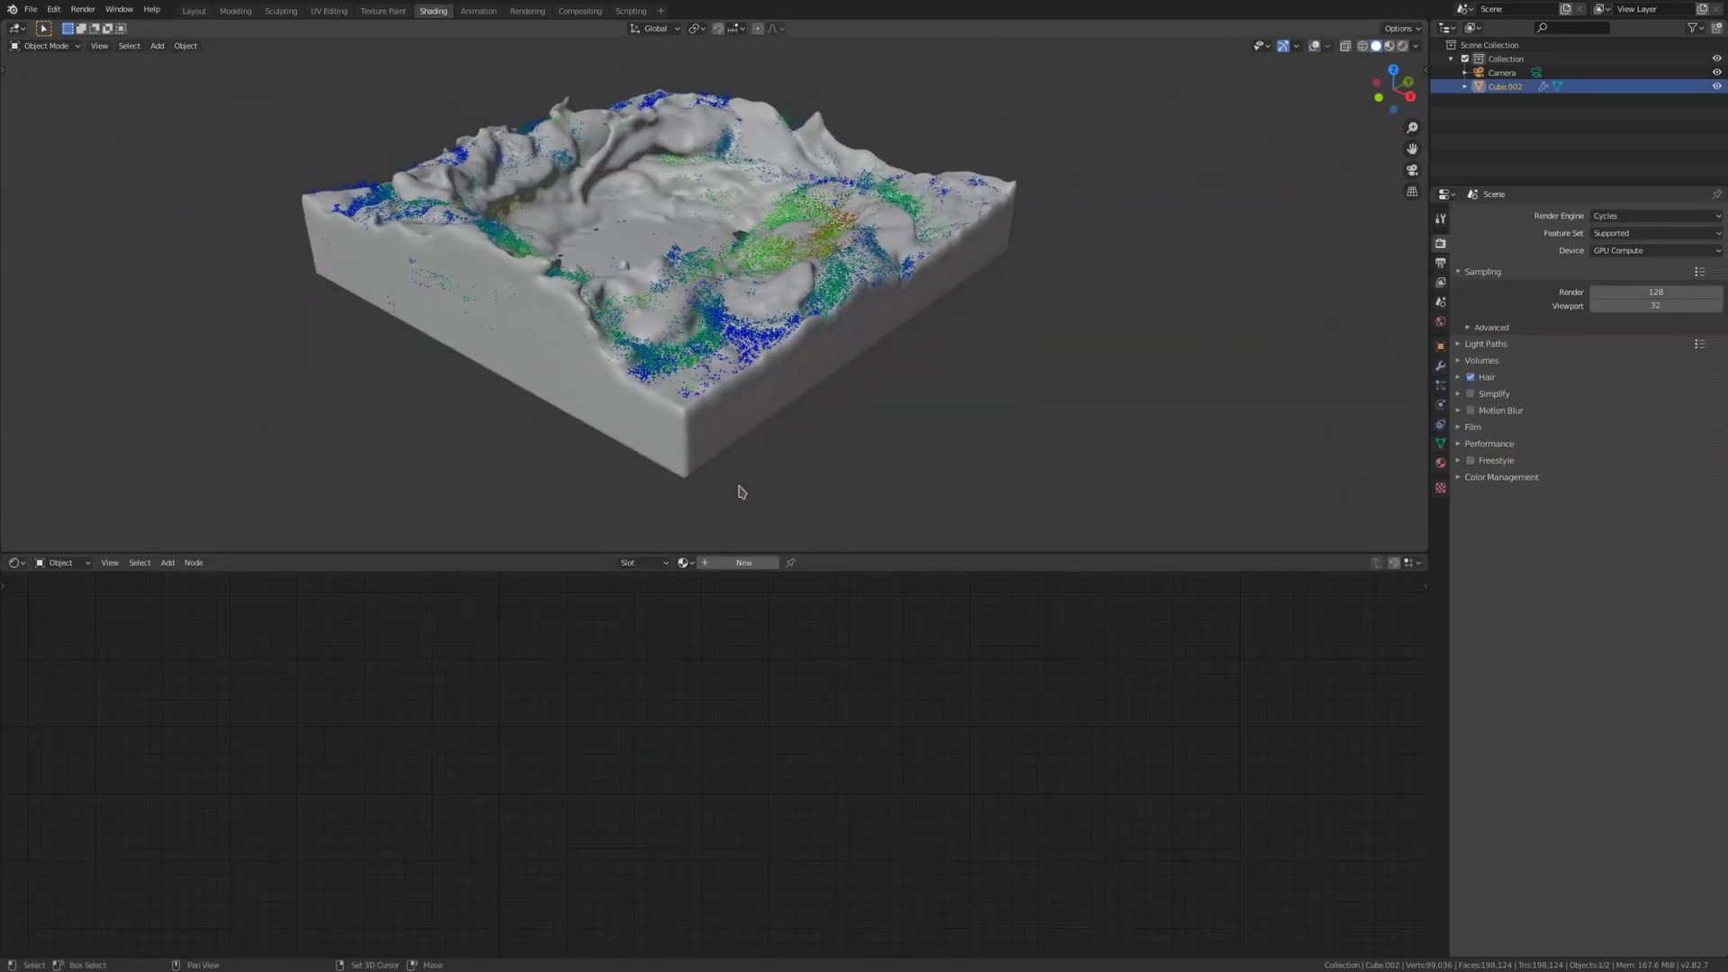
{"action": "left_click", "coordinate": [738, 562]}
Step: Add a Refraction BSDF feeding the material's surface output and delete the default Principled BSDF
{"action": "key", "text": "shift+a"}
{"action": "mouse_move", "coordinate": [474, 650]}
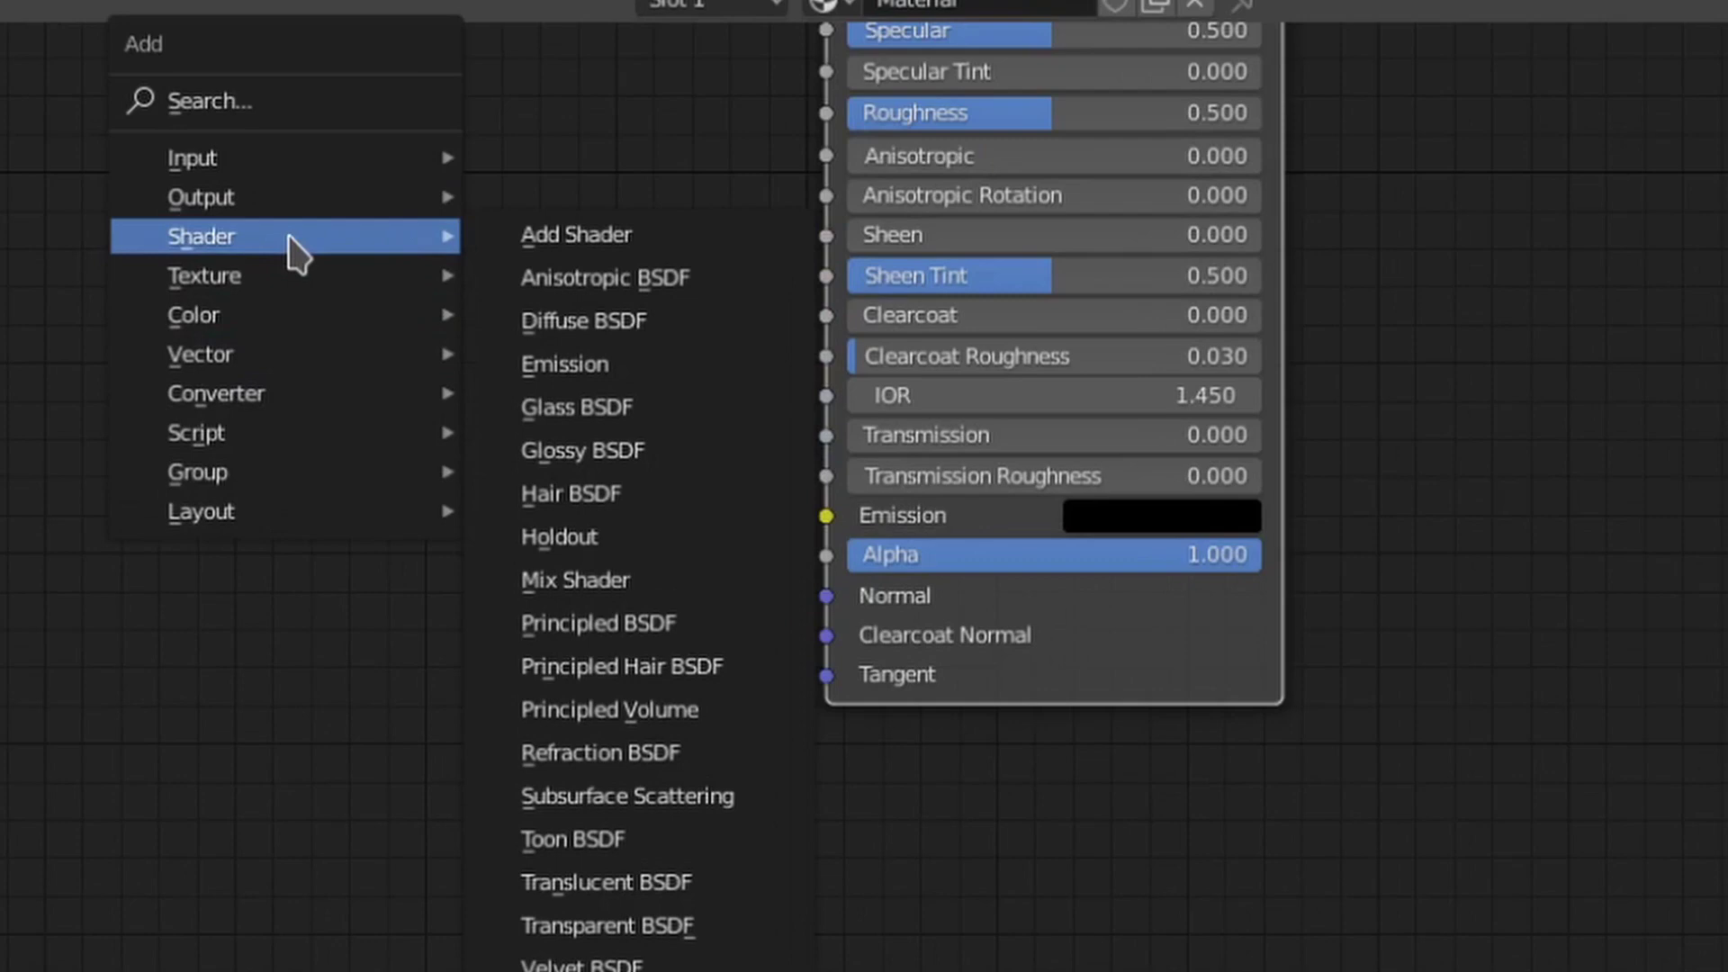
{"action": "left_click", "coordinate": [601, 753]}
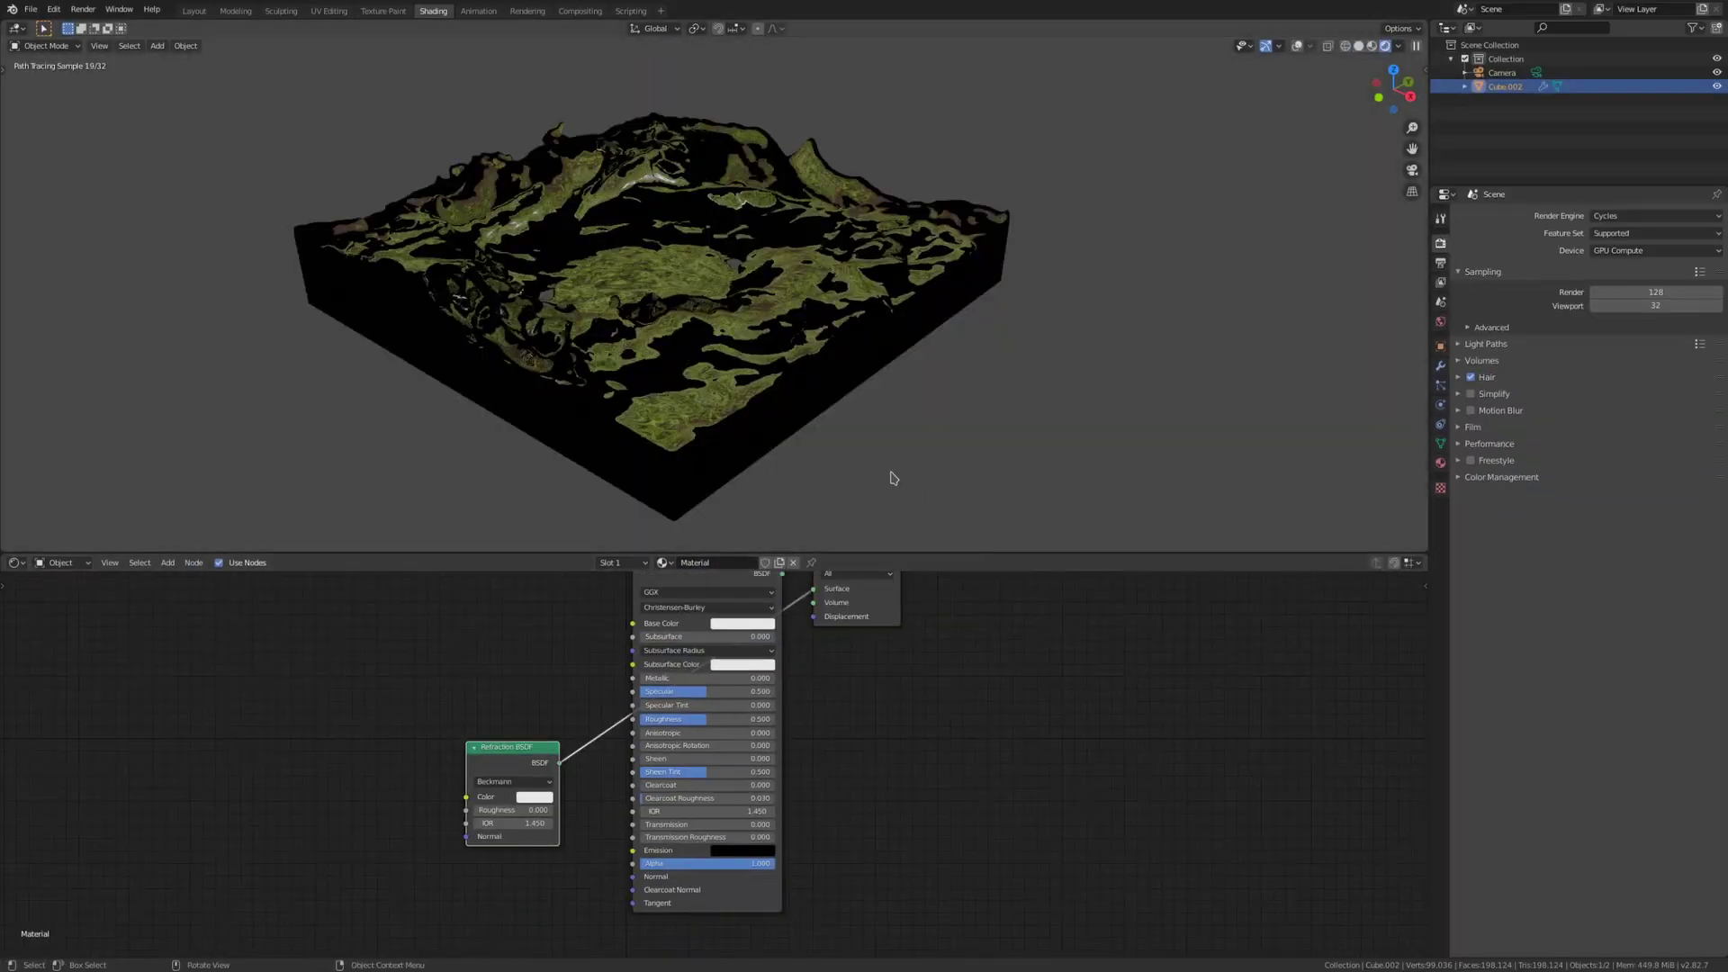
{"action": "mouse_move", "coordinate": [894, 477]}
{"action": "middle_mouse_down"}
{"action": "mouse_move", "coordinate": [972, 396]}
{"action": "mouse_move", "coordinate": [1003, 397]}
{"action": "mouse_move", "coordinate": [959, 431]}
{"action": "mouse_move", "coordinate": [864, 435]}
{"action": "middle_mouse_up"}
{"action": "key", "text": "Home"}
{"action": "left_click_drag", "start_coordinate": [713, 686], "coordinate": [769, 899]}
{"action": "key", "text": "x"}
{"action": "left_click_drag", "start_coordinate": [559, 815], "coordinate": [394, 675]}
Step: Add a Glossy BSDF node directly beneath the Refraction BSDF
{"action": "key", "text": "shift+a"}
{"action": "mouse_move", "coordinate": [626, 697]}
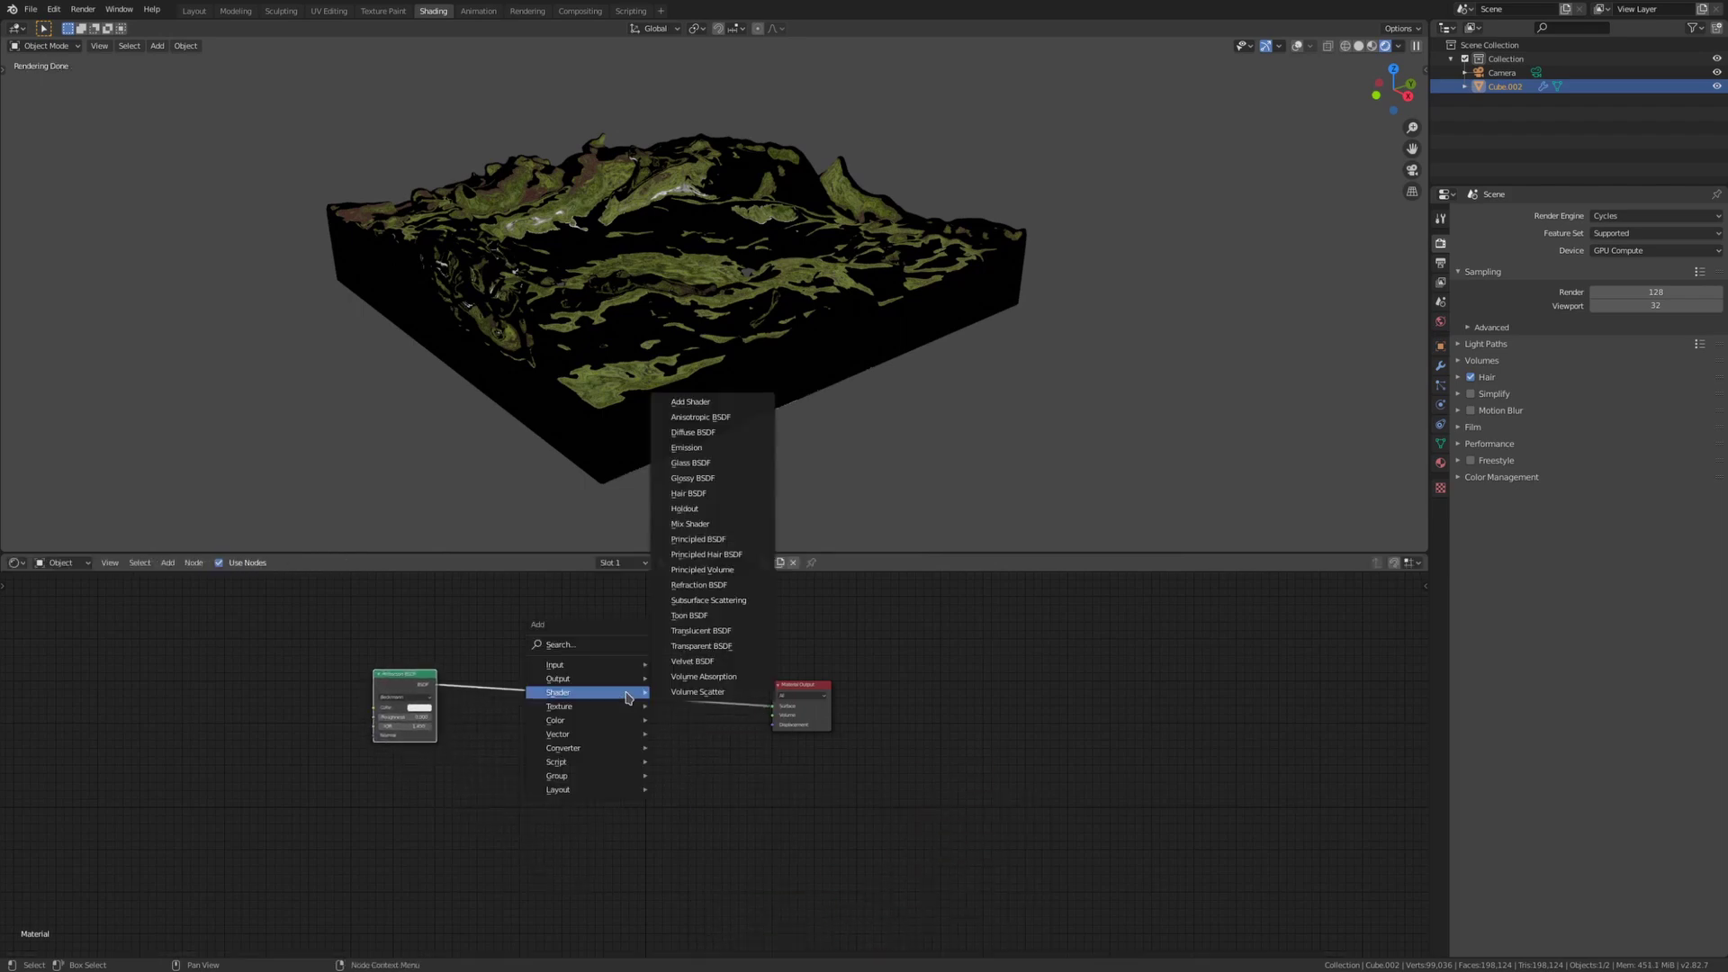
{"action": "type", "text": "glossy"}
{"action": "key", "text": "Return"}
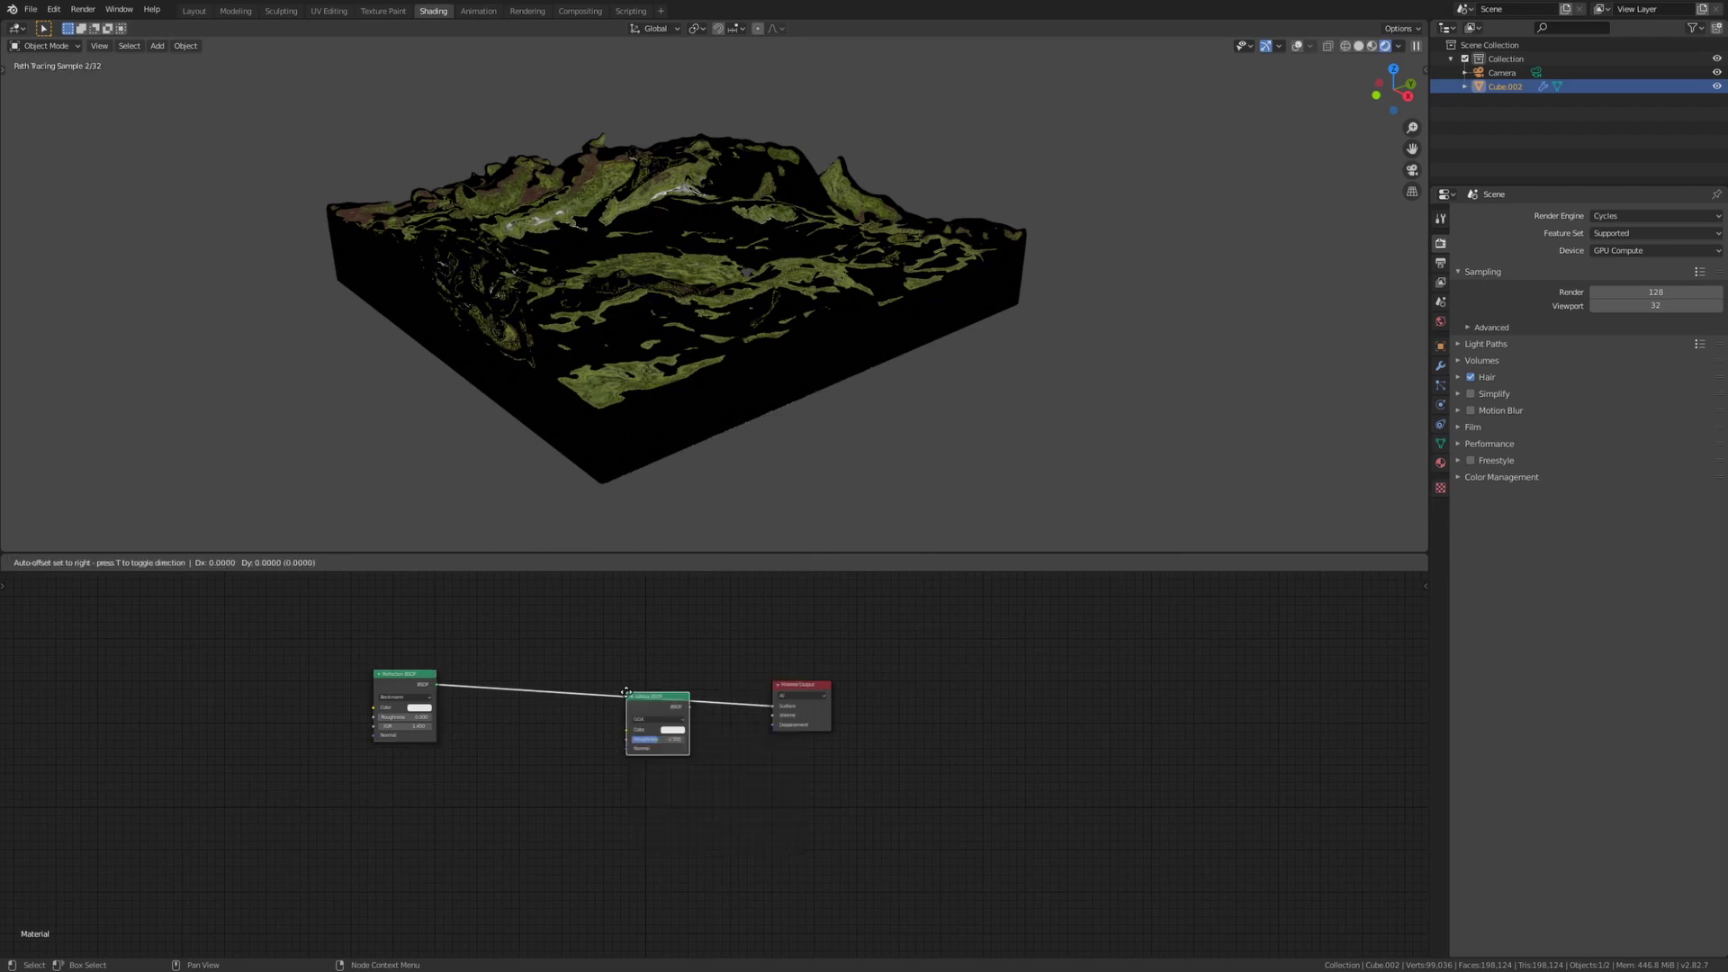
{"action": "left_click", "coordinate": [375, 754]}
Step: Combine the Refraction and Glossy shaders through a Mix Shader placed midway before the Material Output
{"action": "left_click", "coordinate": [405, 675], "text": "shift"}
{"action": "key", "text": "ctrl+0"}
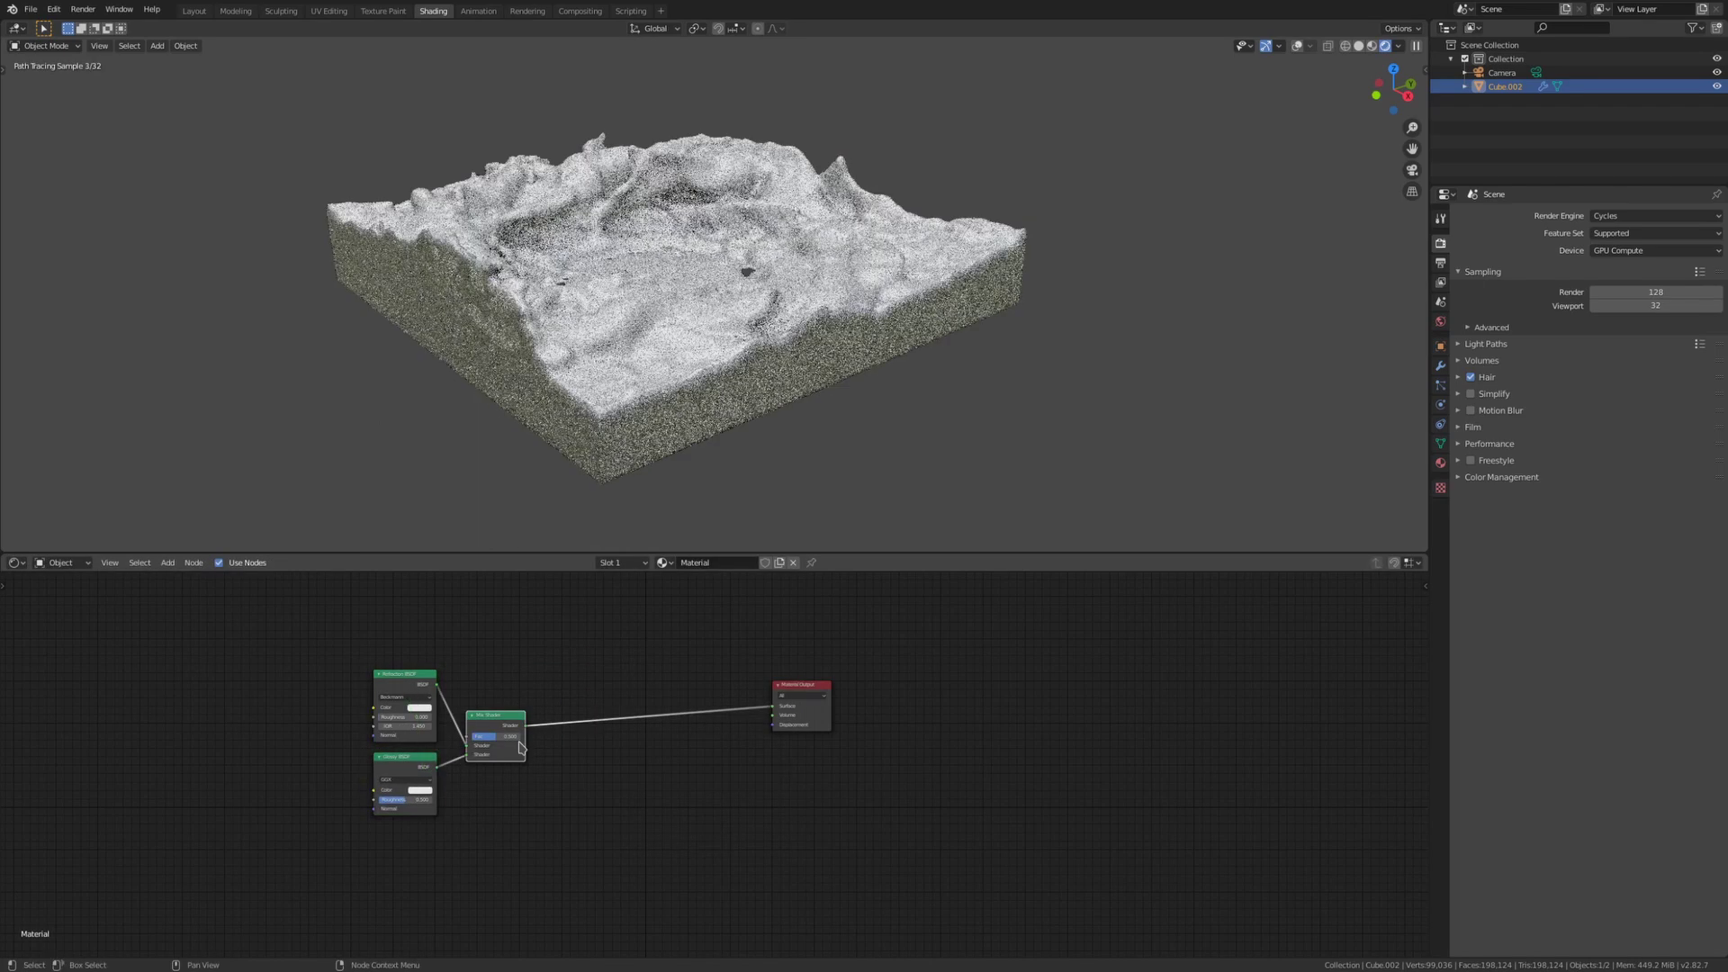
{"action": "scroll", "coordinate": [544, 741], "scroll_direction": "up", "scroll_amount": 1}
{"action": "left_click_drag", "start_coordinate": [486, 720], "coordinate": [612, 706]}
Step: Add a Fresnel node above the Refraction BSDF and connect it to the Mix Shader's factor
{"action": "scroll", "coordinate": [576, 684], "scroll_direction": "up", "scroll_amount": 1}
{"action": "key", "text": "shift+a"}
{"action": "left_click", "coordinate": [507, 628]}
{"action": "type", "text": "gr"}
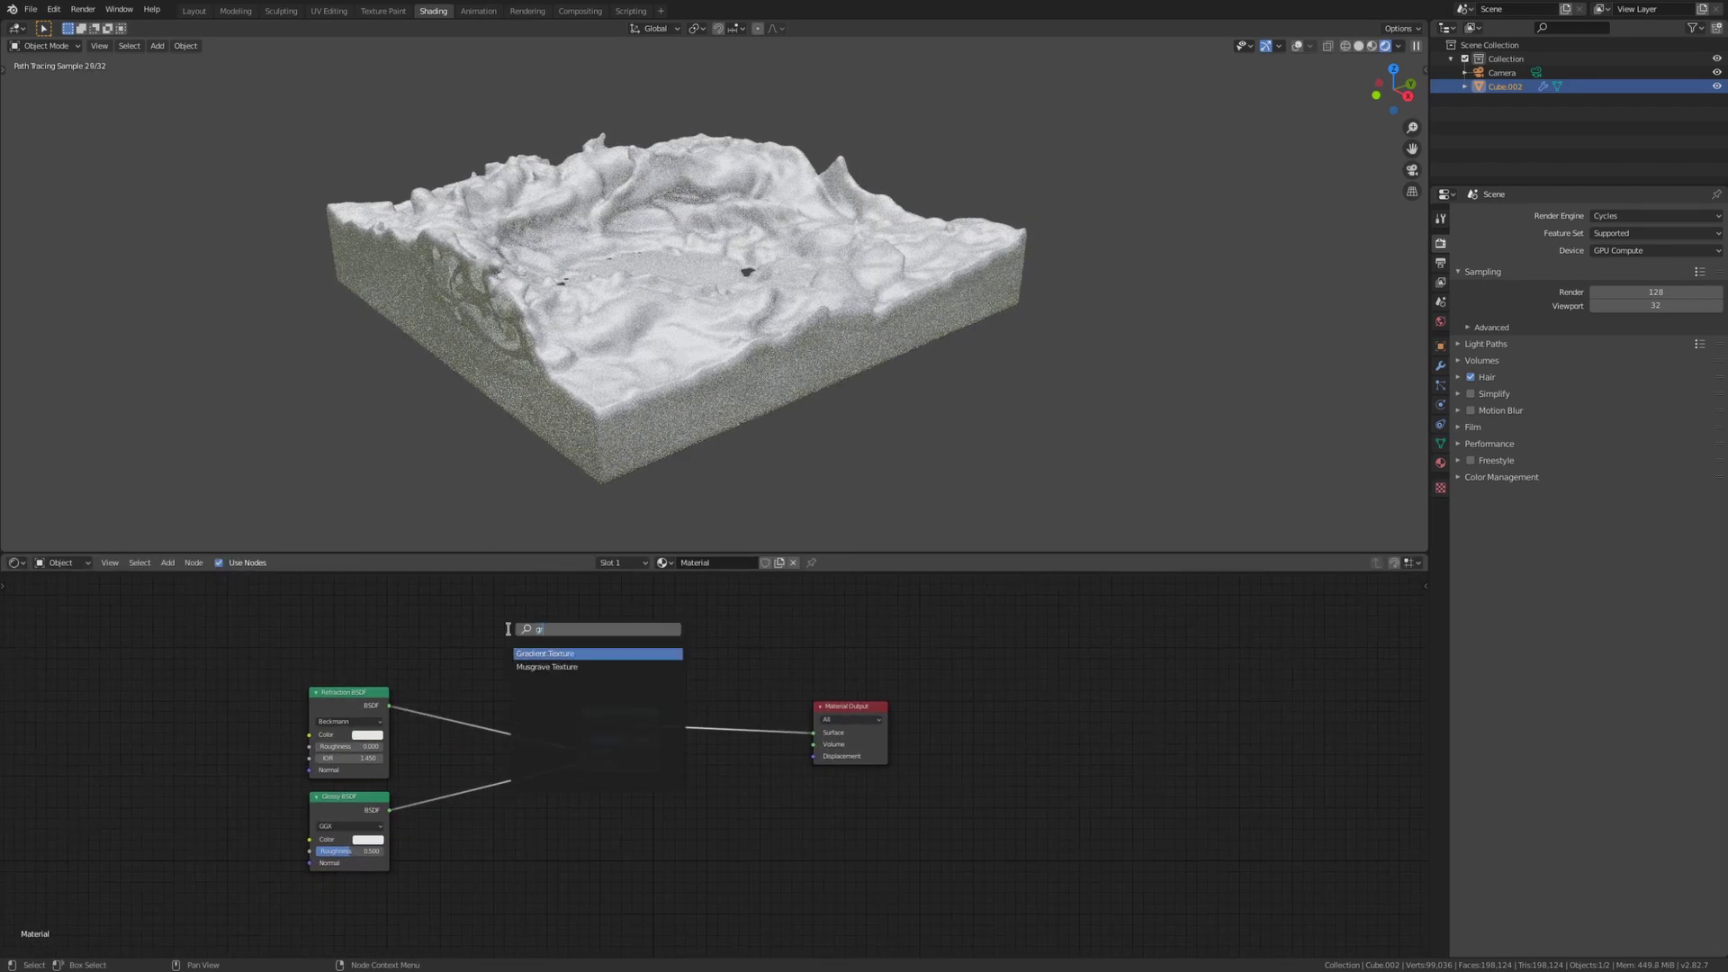
{"action": "key", "text": "BackSpace"}
{"action": "key", "text": "BackSpace"}
{"action": "type", "text": "fre"}
{"action": "key", "text": "Return"}
{"action": "left_click_drag", "start_coordinate": [420, 635], "coordinate": [583, 739]}
{"action": "middle_click_drag", "start_coordinate": [733, 692], "coordinate": [898, 725]}
{"action": "left_click_drag", "start_coordinate": [567, 666], "coordinate": [521, 669]}
Step: Set the Glossy BSDF's roughness to 0
{"action": "scroll", "coordinate": [736, 725], "scroll_direction": "up", "scroll_amount": 1}
{"action": "scroll", "coordinate": [693, 792], "scroll_direction": "up", "scroll_amount": 2}
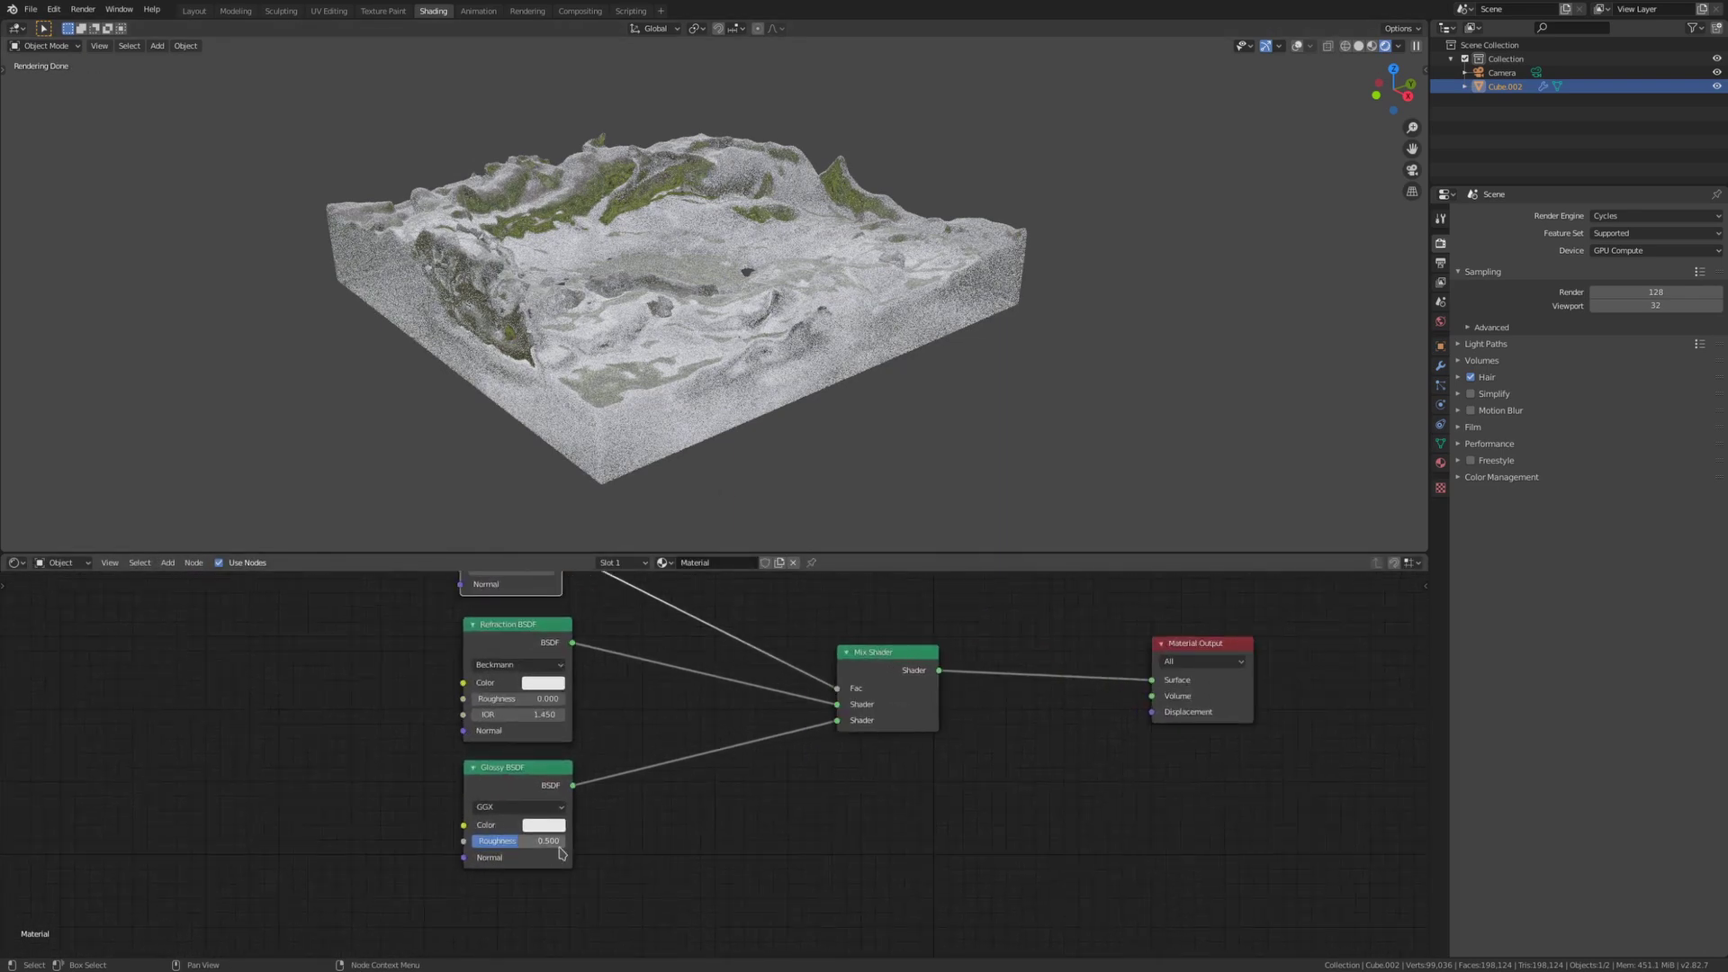
{"action": "left_click_drag", "start_coordinate": [519, 847], "coordinate": [472, 846]}
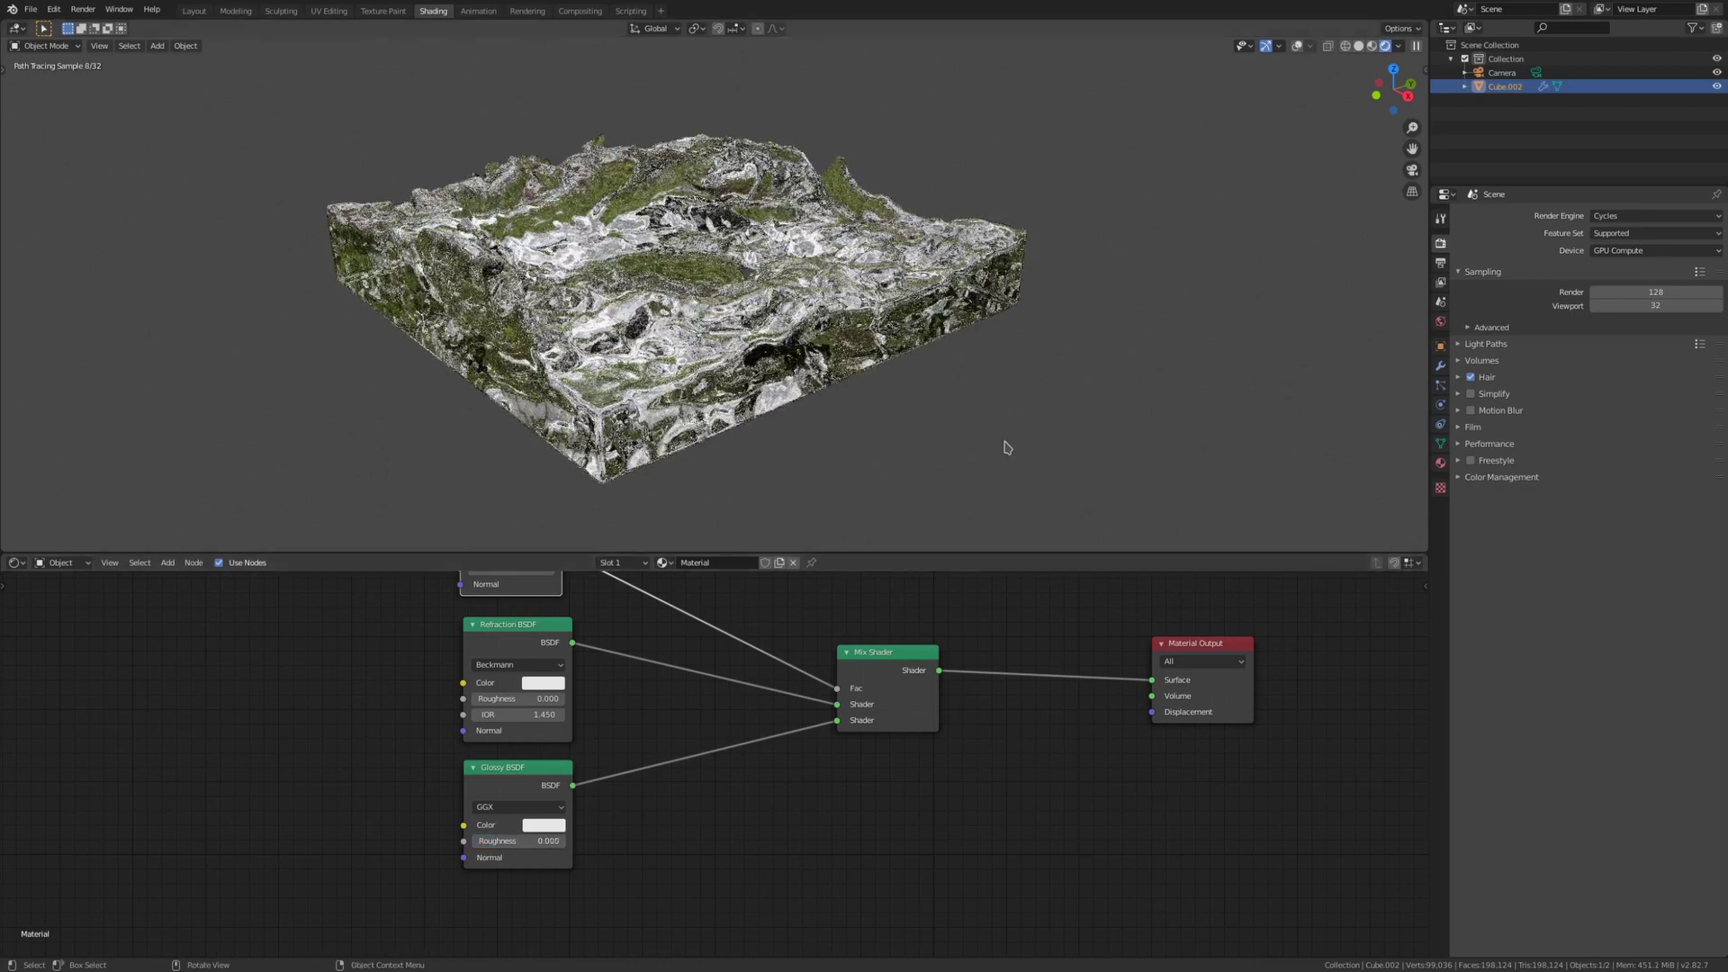
{"action": "middle_click_drag", "start_coordinate": [1009, 363], "coordinate": [903, 428]}
Step: Set the IOR of both the Fresnel node and the Refraction BSDF to 1.33
{"action": "middle_click_drag", "start_coordinate": [558, 636], "coordinate": [593, 740]}
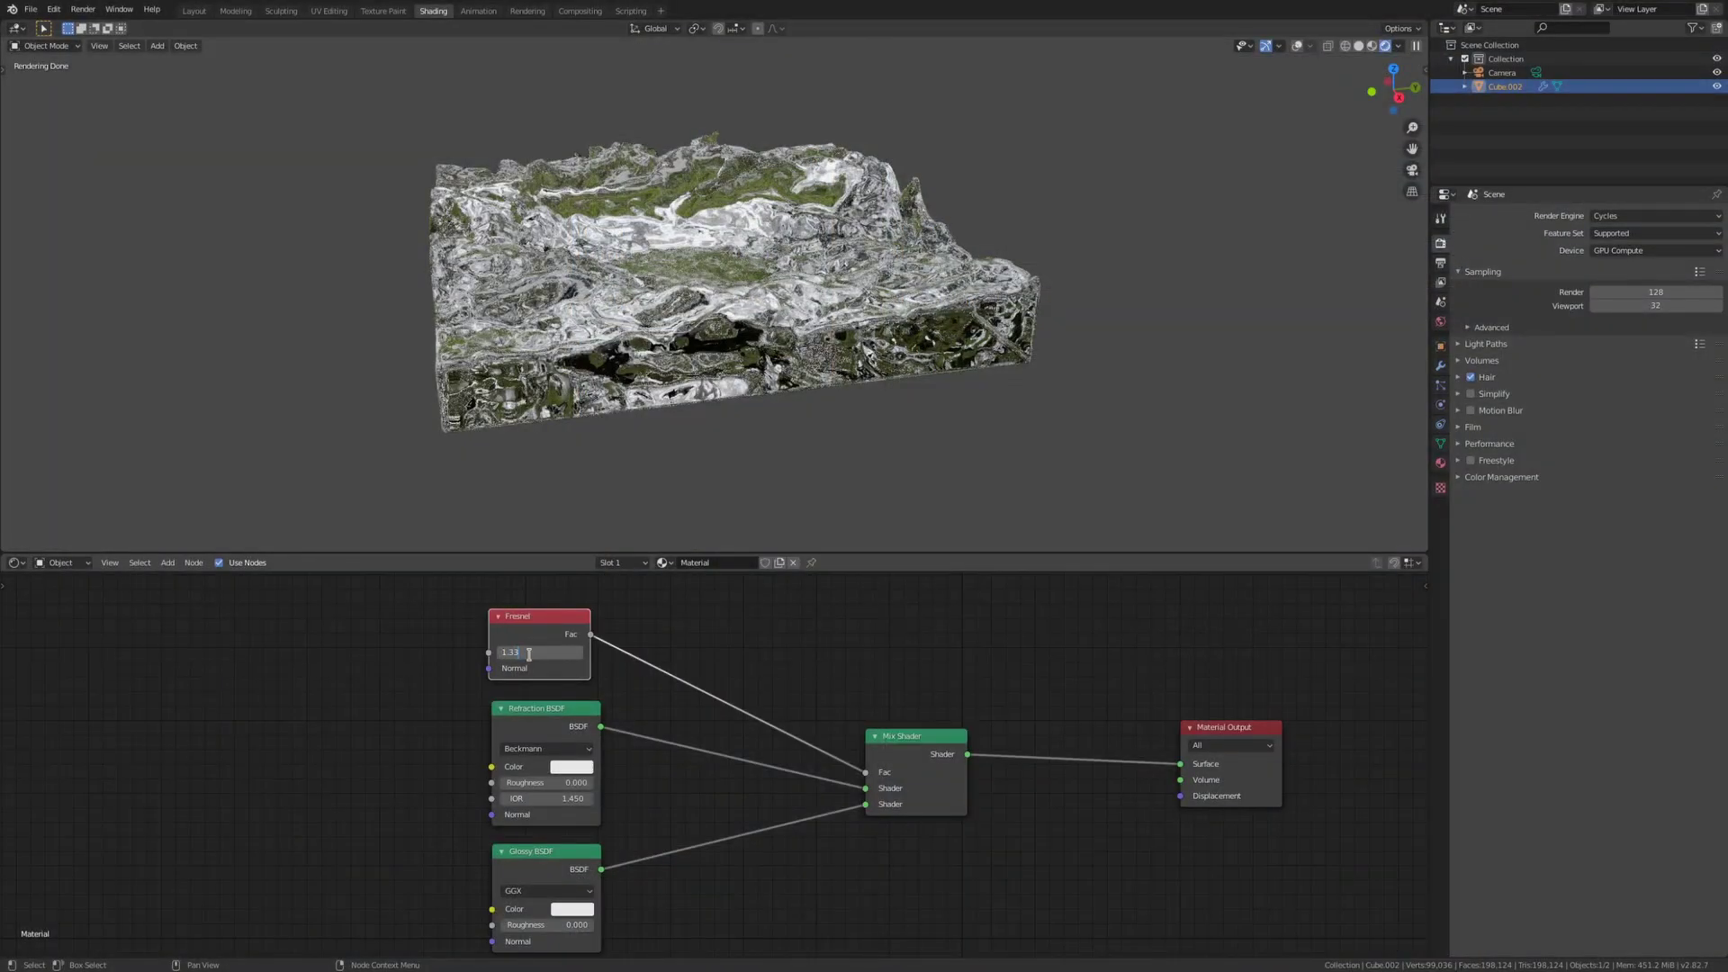
{"action": "key", "text": "Return"}
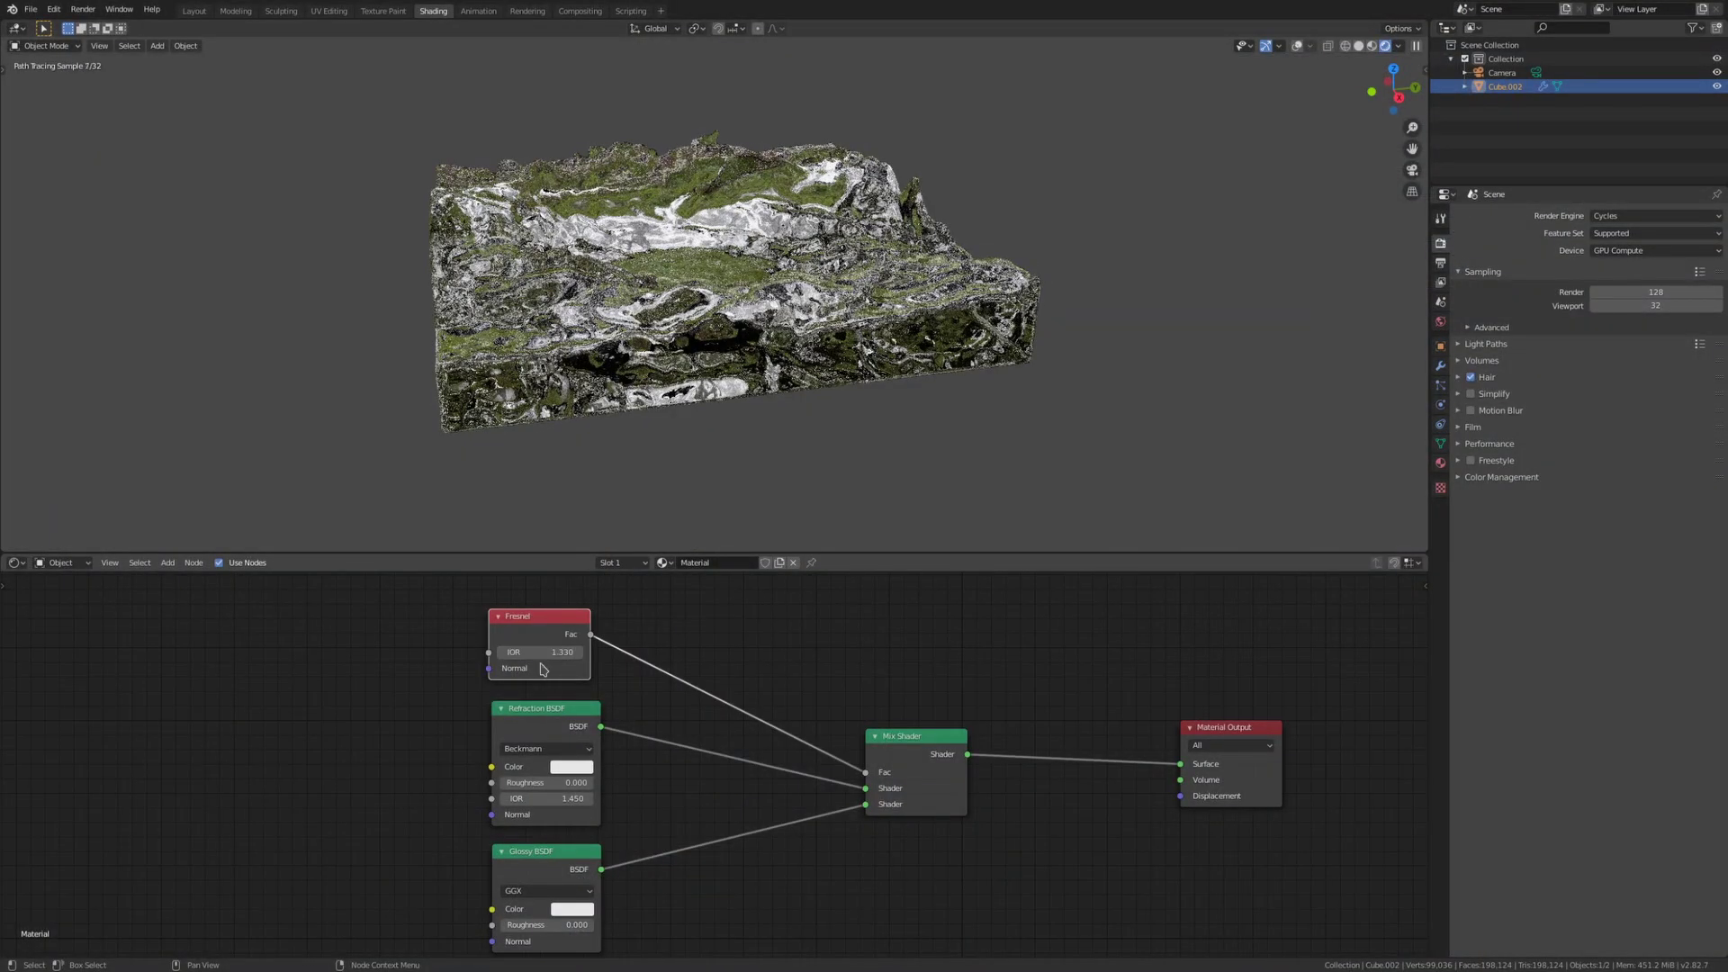
{"action": "left_click", "coordinate": [538, 798]}
{"action": "type", "text": "1.33"}
{"action": "key", "text": "Return"}
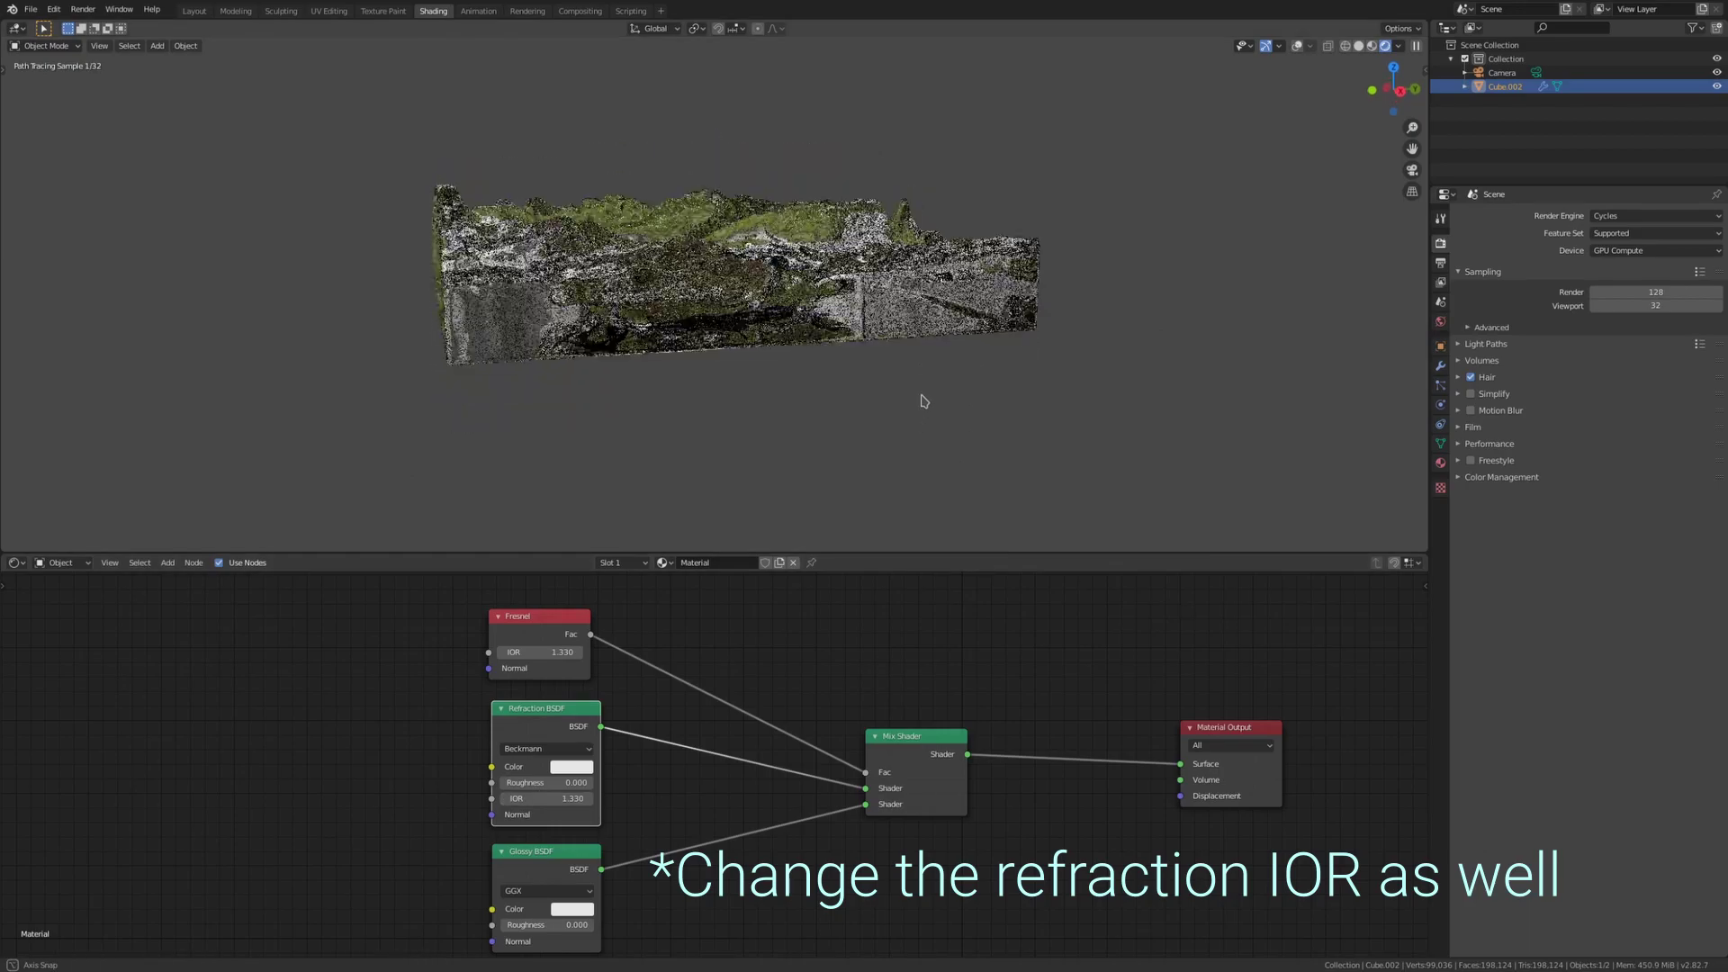
Step: Move the Material Output slightly away and add a Principled BSDF node below the Mix Shader
{"action": "scroll", "coordinate": [923, 401], "scroll_direction": "up", "scroll_amount": 8}
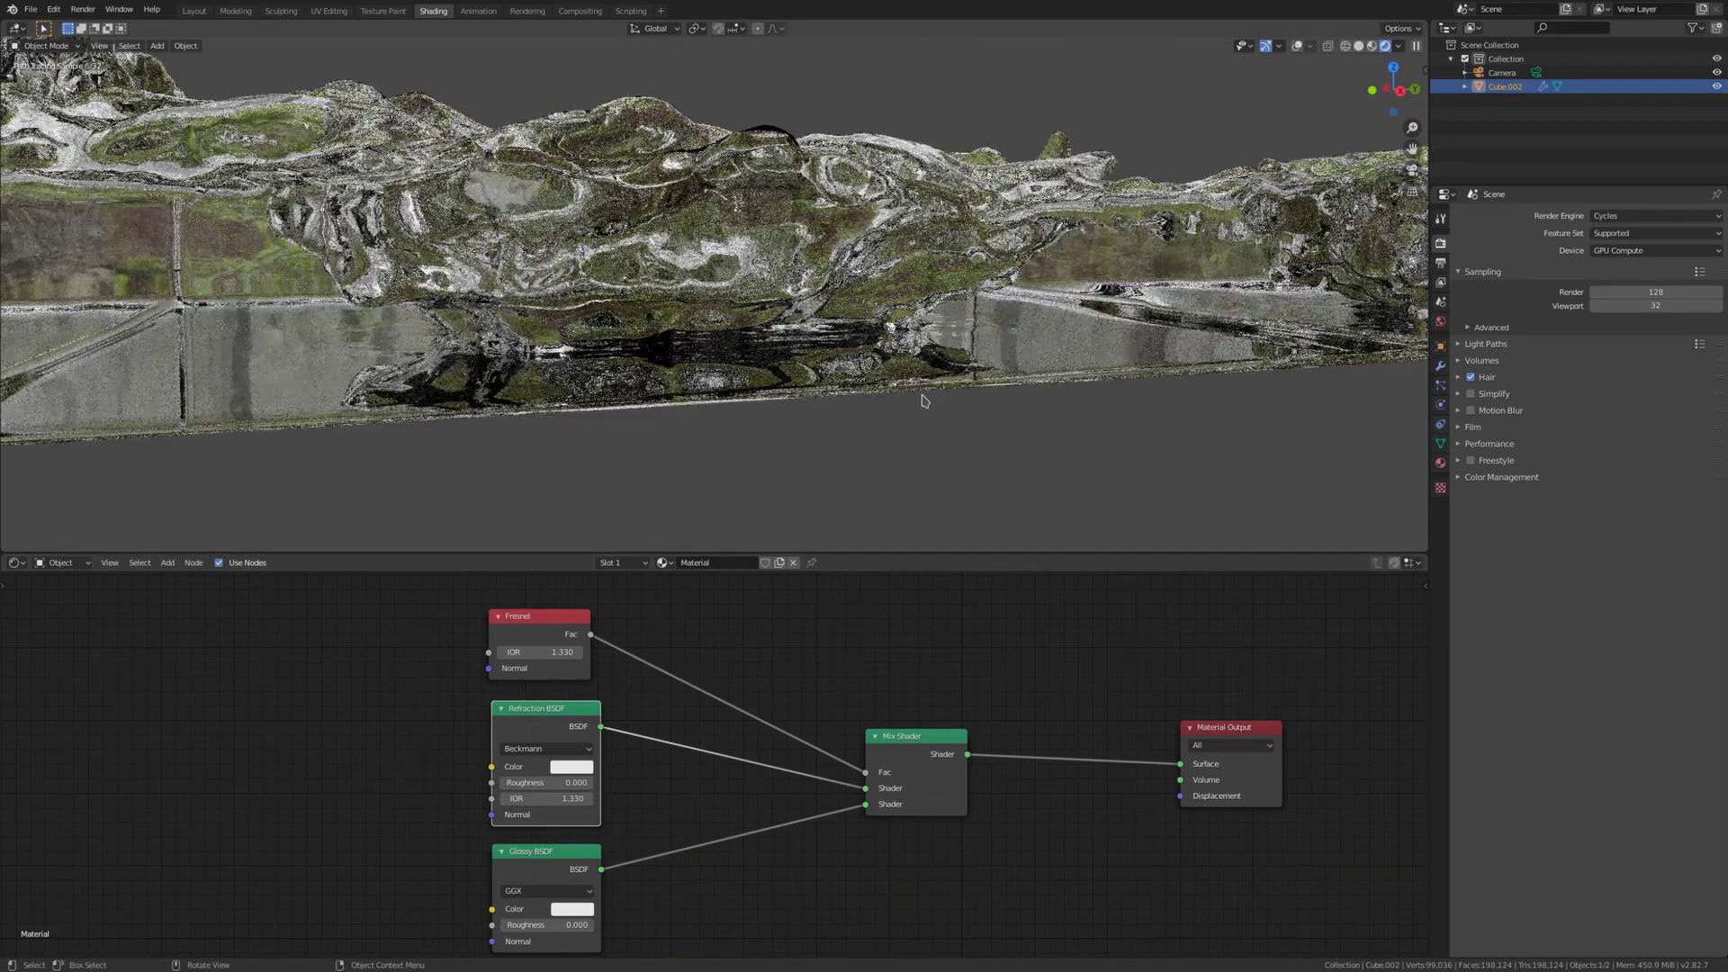
{"action": "middle_click_drag", "start_coordinate": [923, 401], "coordinate": [926, 440]}
{"action": "key", "text": "Home"}
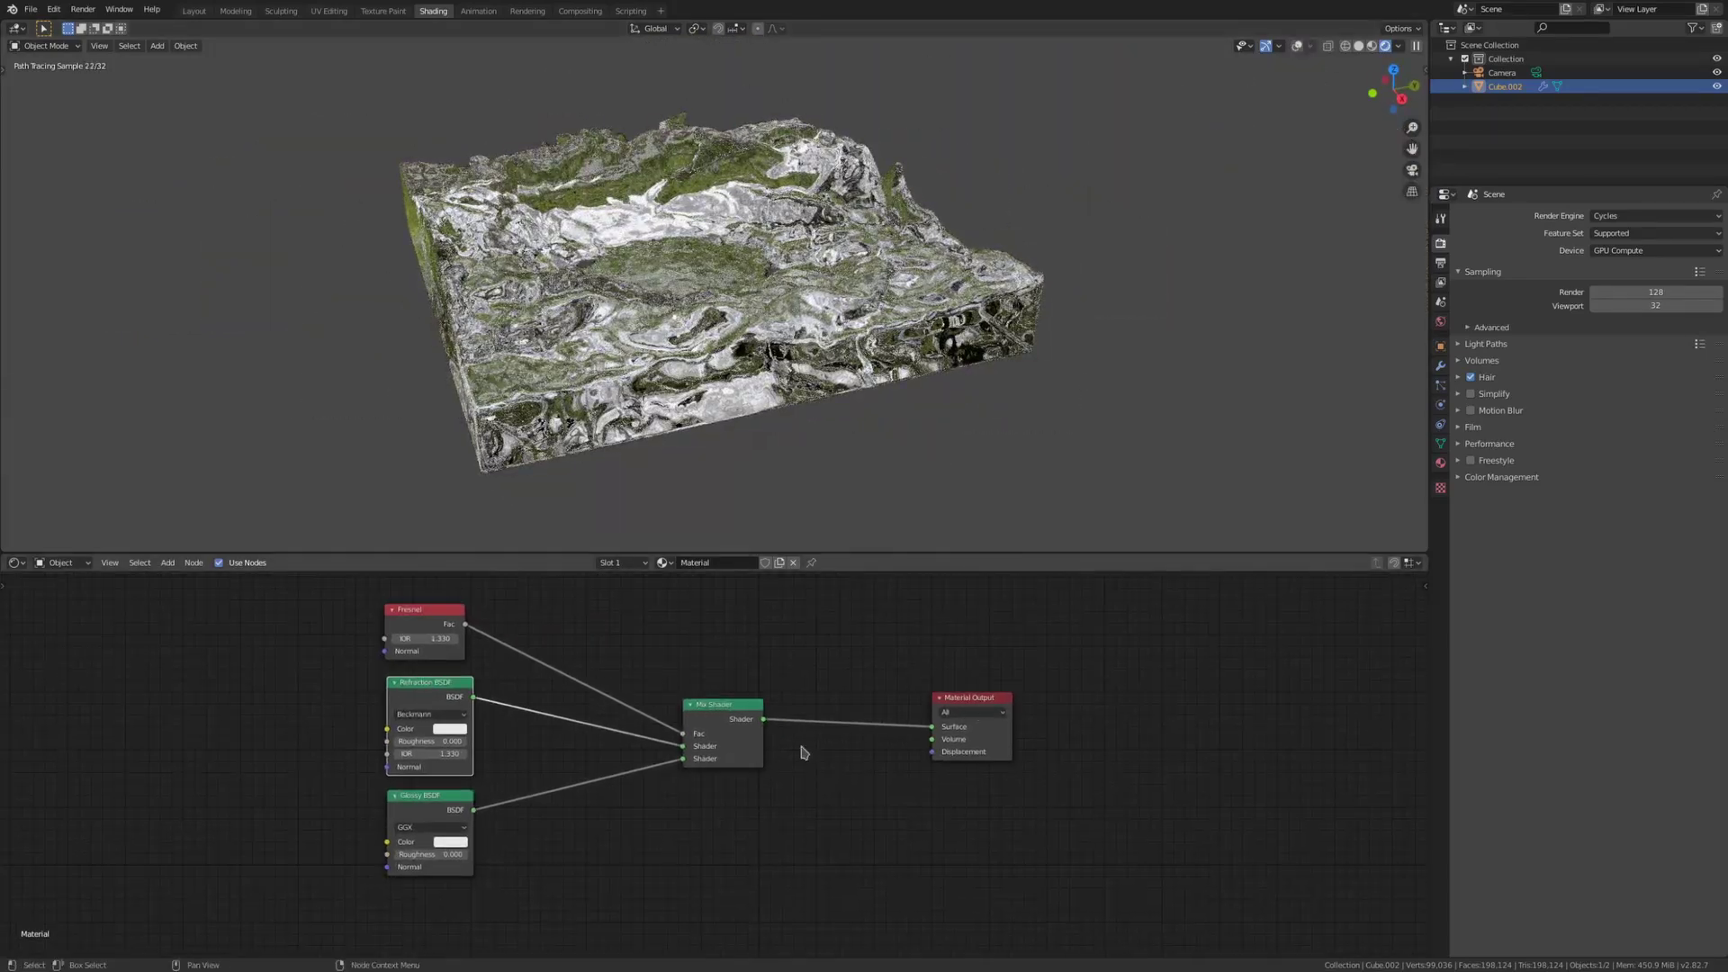
{"action": "left_click_drag", "start_coordinate": [999, 711], "coordinate": [1032, 701]}
{"action": "key", "text": "shift+a"}
{"action": "left_click", "coordinate": [693, 775]}
{"action": "type", "text": "princ"}
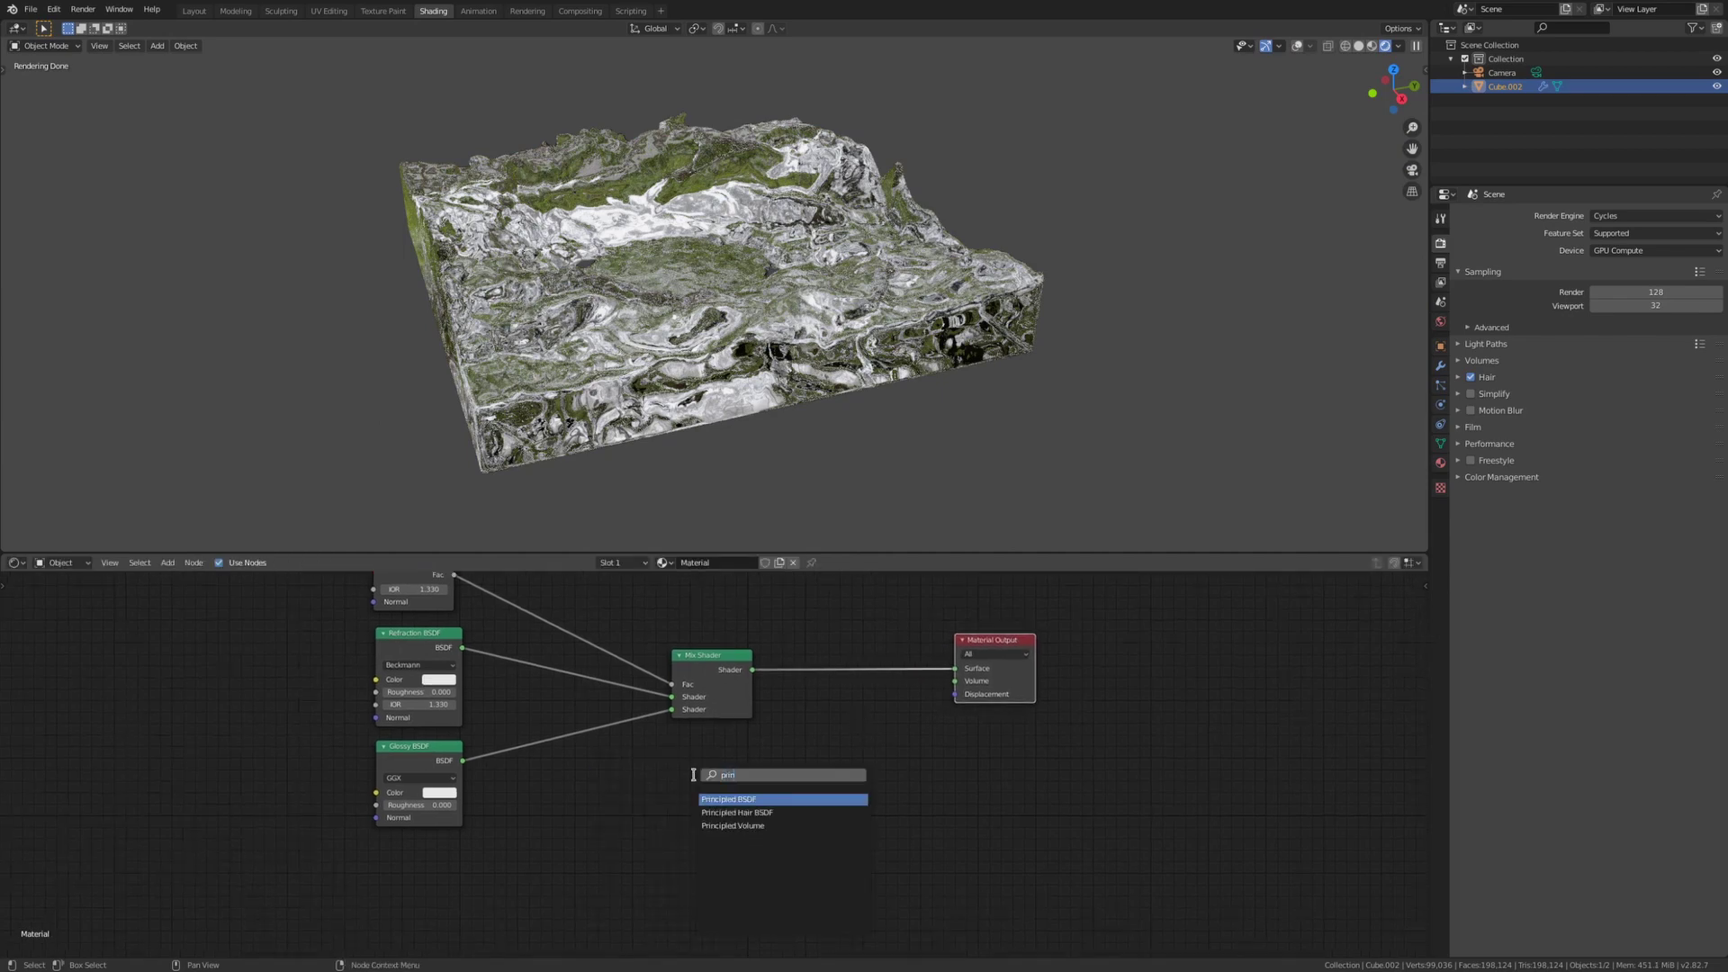
{"action": "key", "text": "Return"}
{"action": "left_click", "coordinate": [652, 763]}
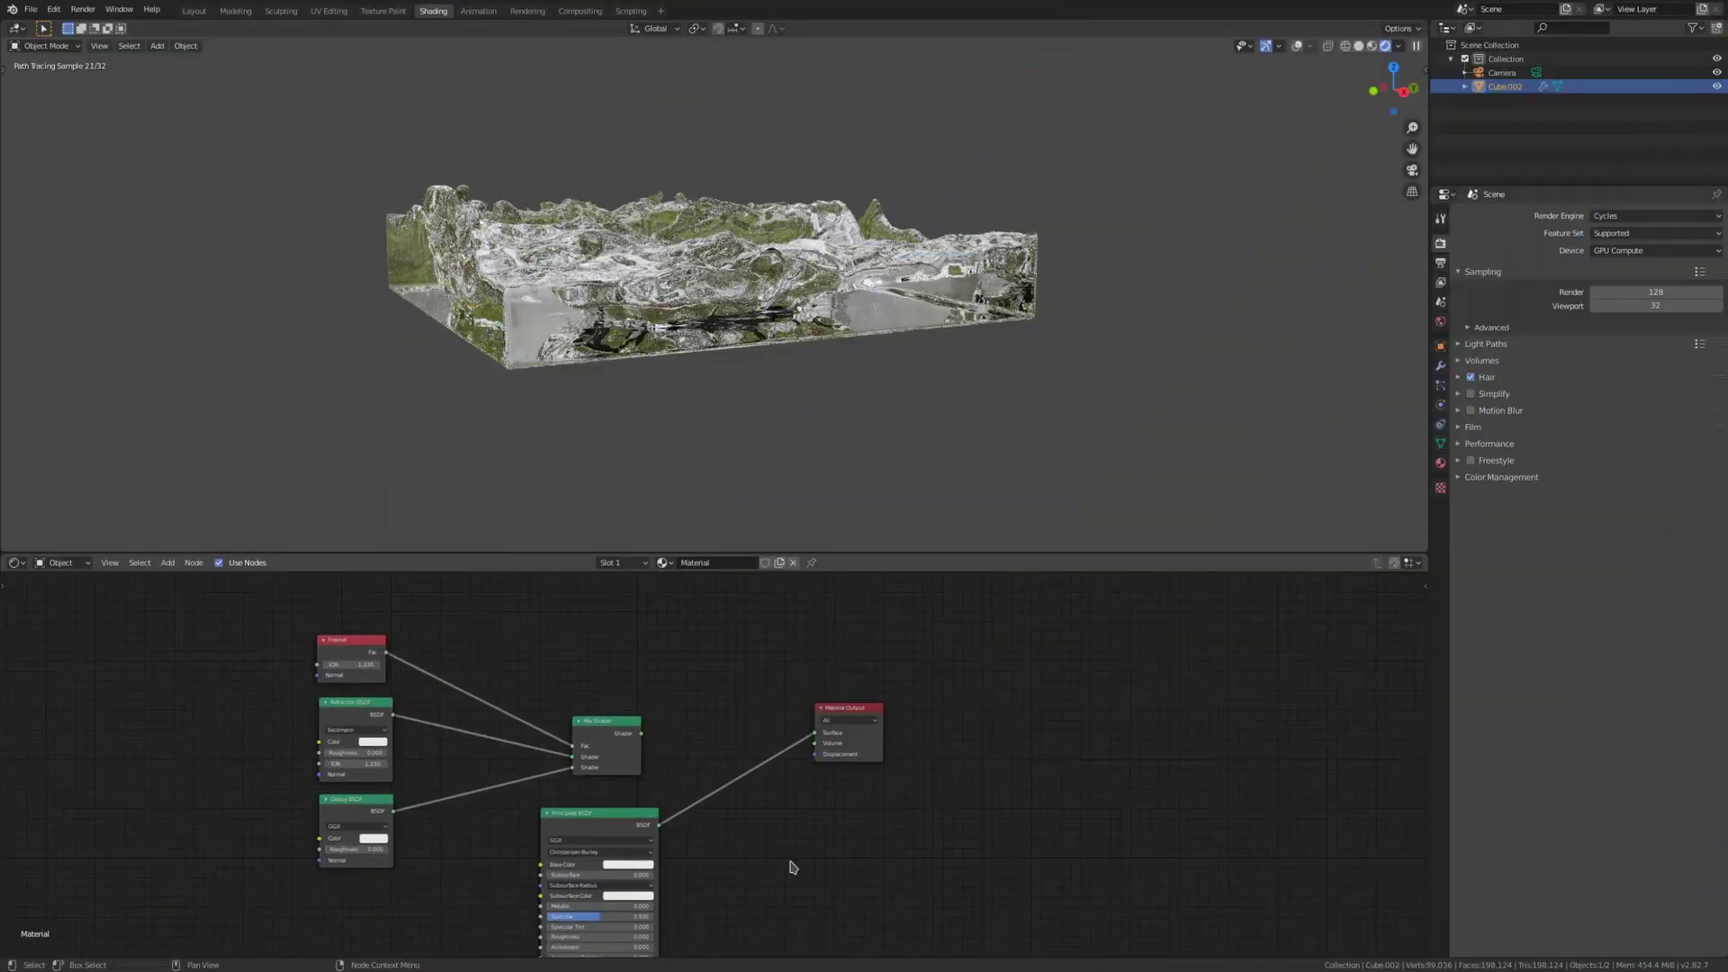
Step: Add a Glass BSDF above the Mix Shader and connect it to the Material Output's surface
{"action": "left_click_drag", "start_coordinate": [598, 823], "coordinate": [619, 822]}
{"action": "scroll", "coordinate": [624, 652], "scroll_direction": "down", "scroll_amount": 1}
{"action": "scroll", "coordinate": [624, 652], "scroll_direction": "down", "scroll_amount": 1}
{"action": "middle_click_drag", "start_coordinate": [768, 756], "coordinate": [783, 712]}
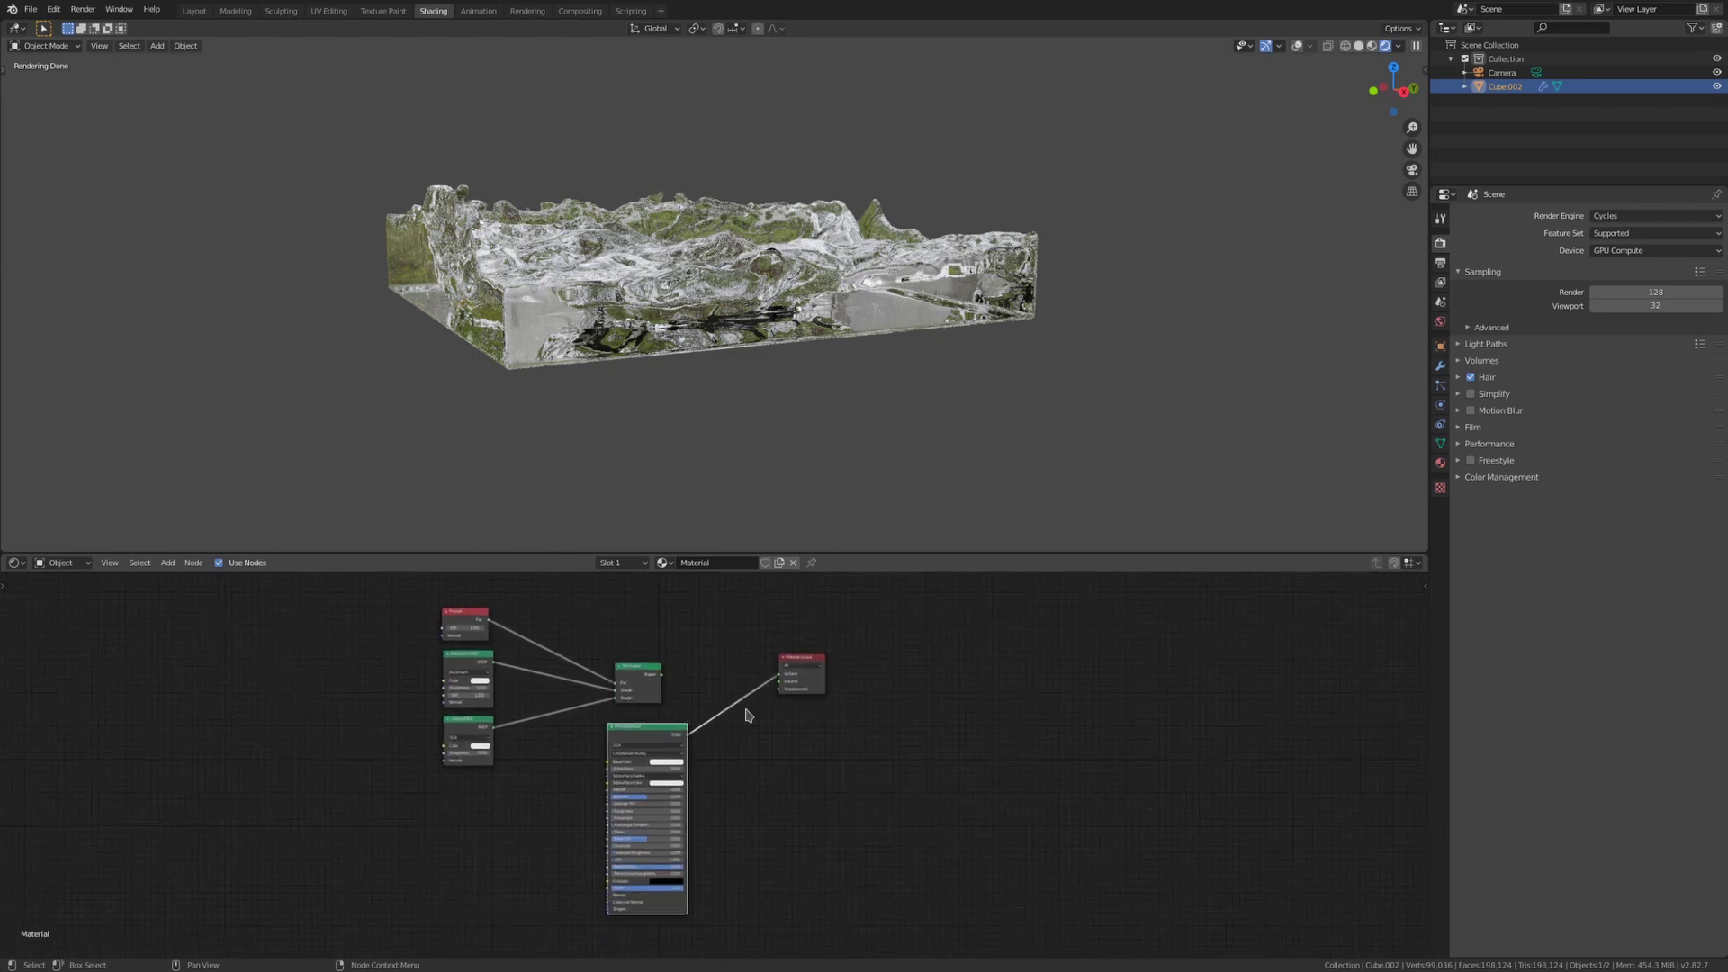
{"action": "key", "text": "shift+a"}
{"action": "left_click", "coordinate": [677, 611]}
{"action": "type", "text": "glass"}
{"action": "key", "text": "Return"}
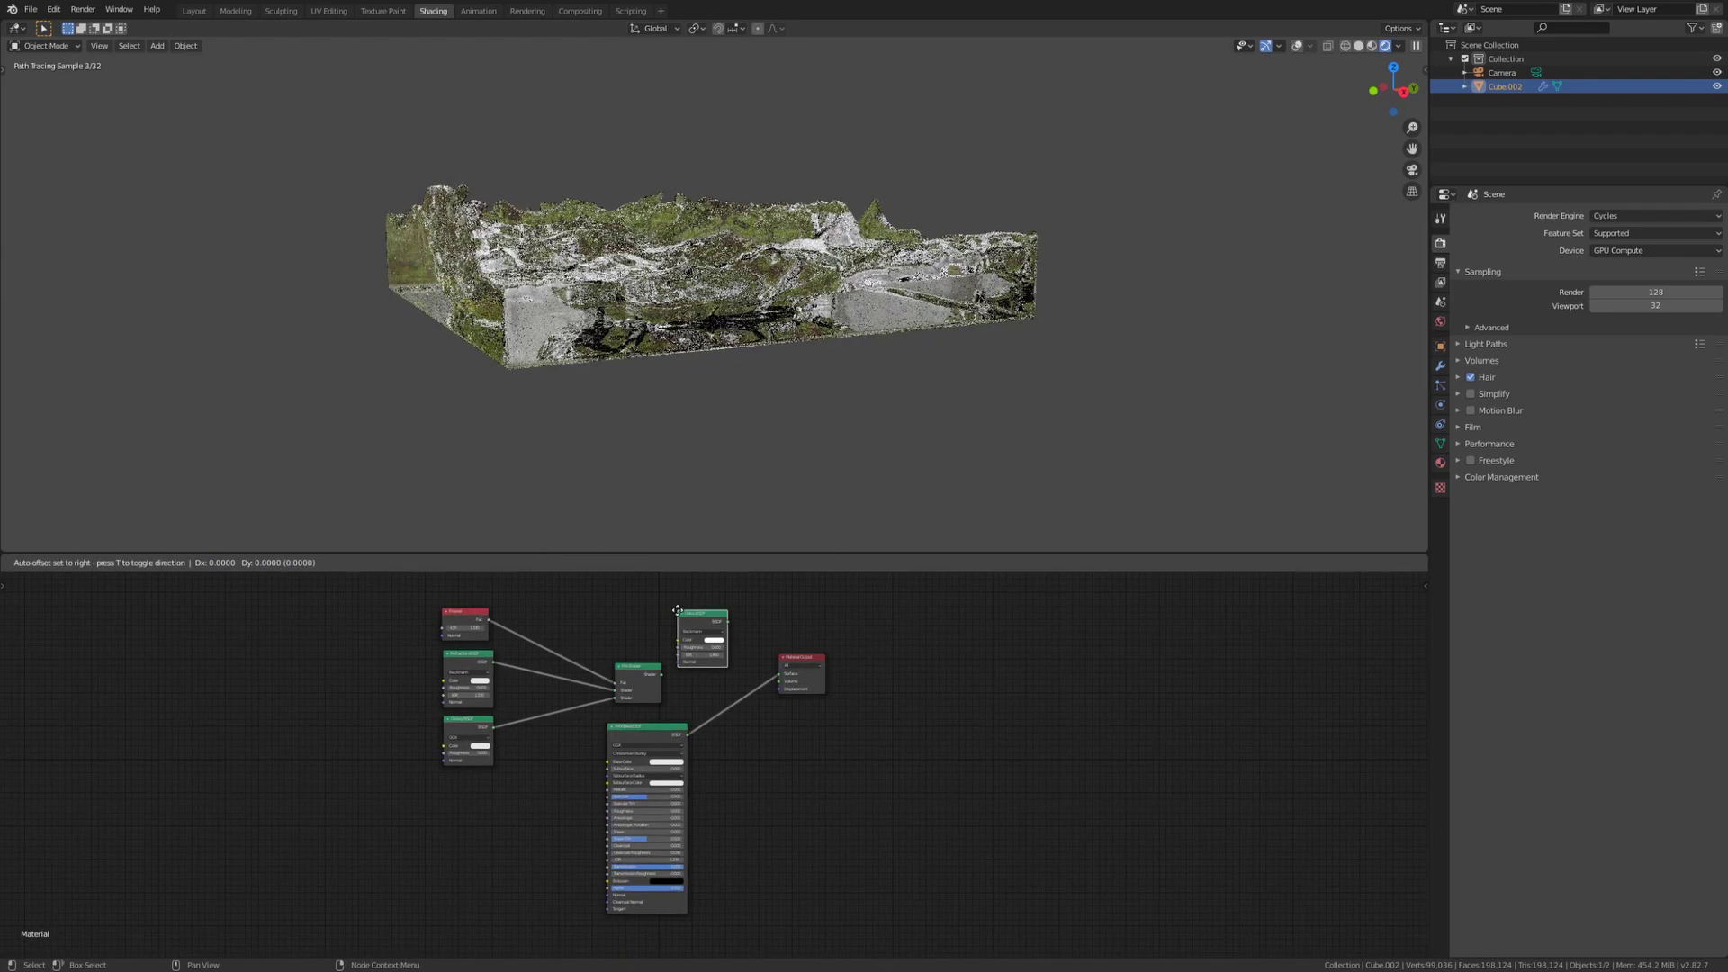
{"action": "left_click", "coordinate": [637, 596]}
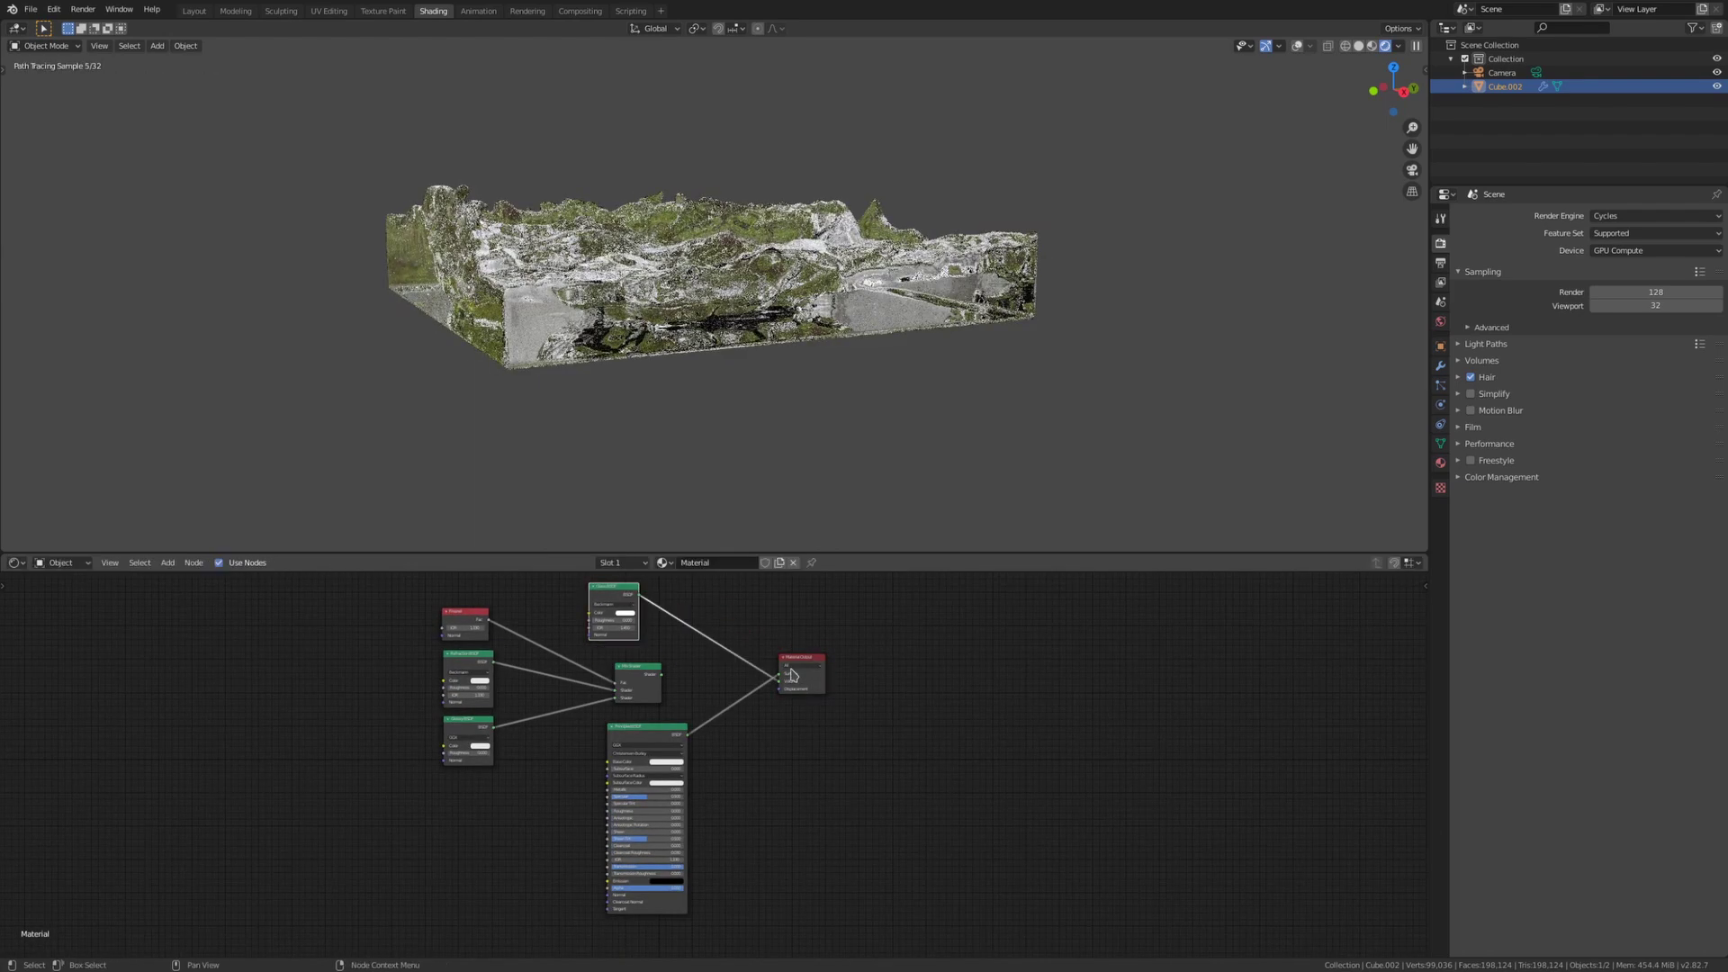
{"action": "left_click_drag", "start_coordinate": [638, 594], "coordinate": [783, 680]}
Step: Set the Glass BSDF's IOR to 1.33
{"action": "middle_click_drag", "start_coordinate": [853, 639], "coordinate": [853, 753]}
{"action": "scroll", "coordinate": [853, 752], "scroll_direction": "up", "scroll_amount": 3}
{"action": "left_click_drag", "start_coordinate": [531, 676], "coordinate": [569, 686]}
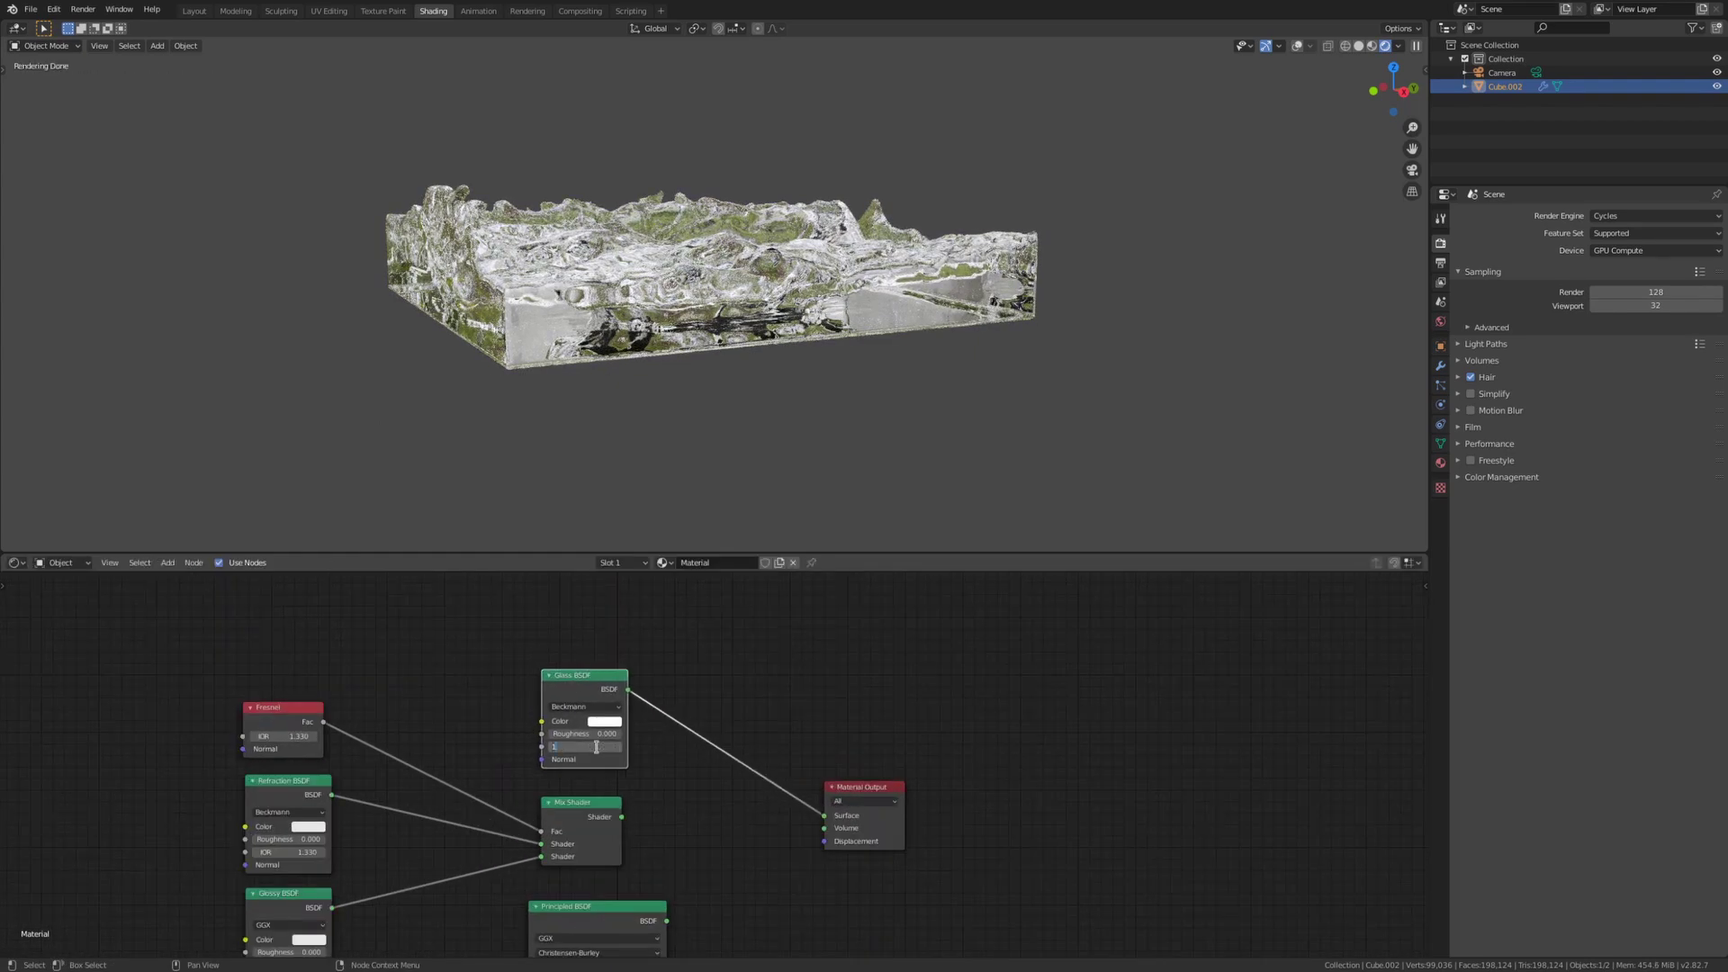
{"action": "type", "text": ".33"}
{"action": "key", "text": "Return"}
{"action": "middle_click_drag", "start_coordinate": [813, 401], "coordinate": [813, 430]}
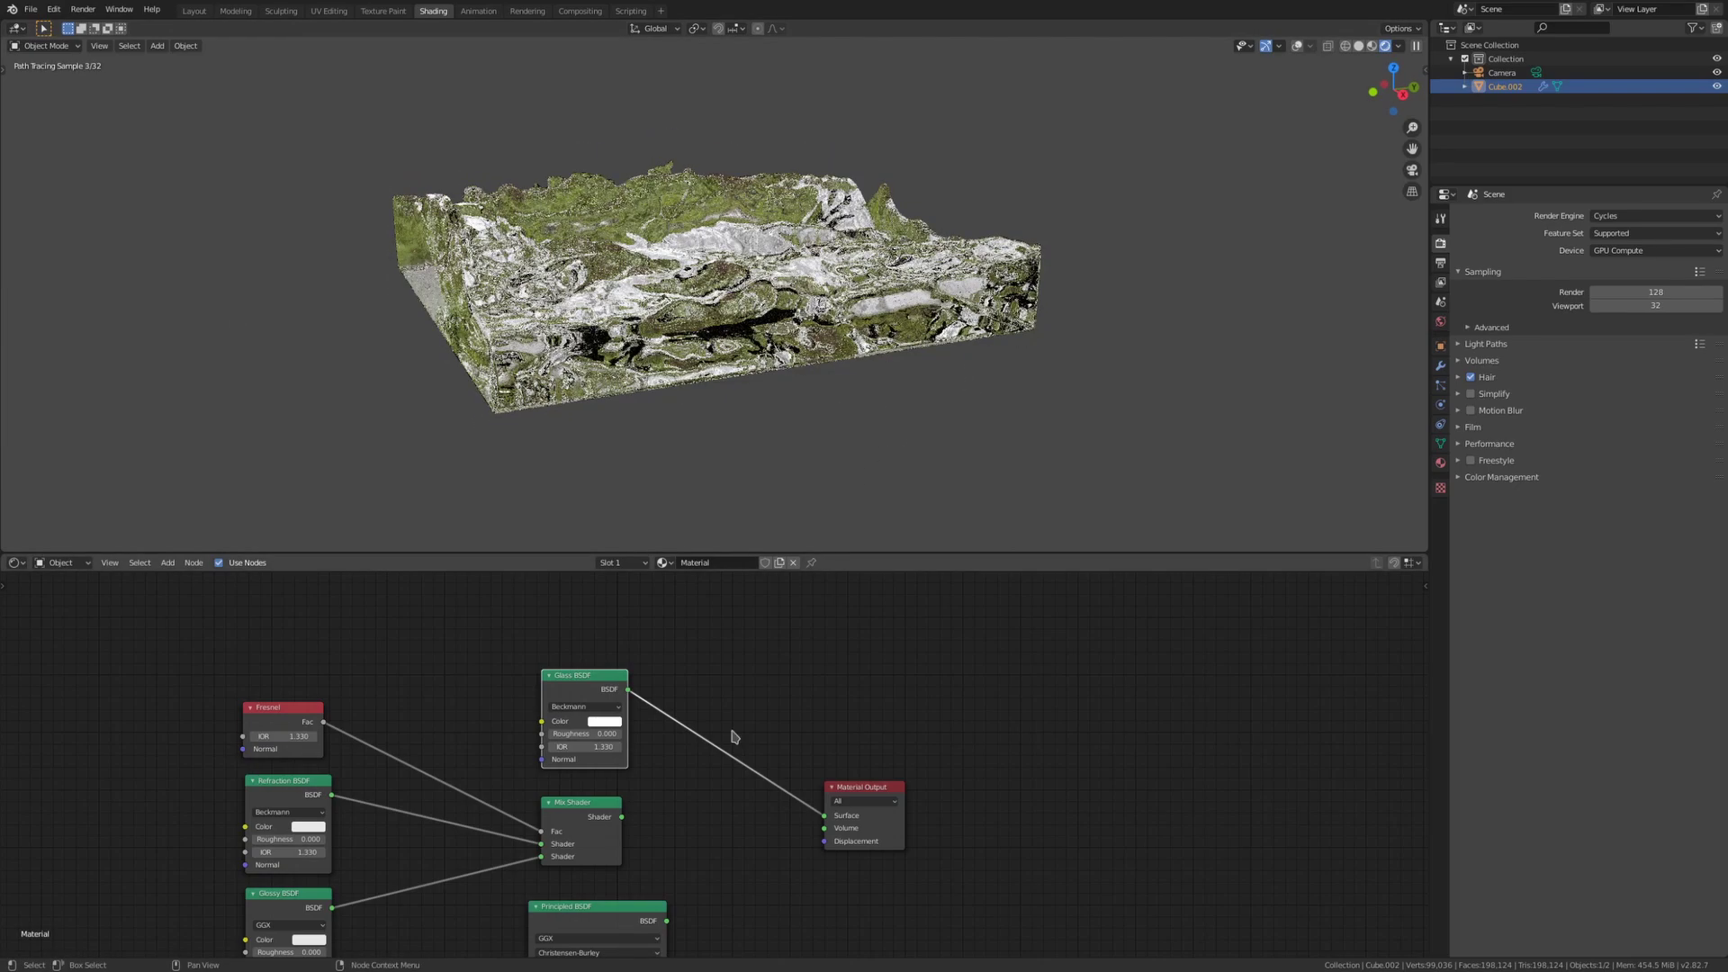
Step: Delete the Glass BSDF and connect the Principled BSDF back to the Material Output's surface
{"action": "key", "text": "x"}
{"action": "left_click_drag", "start_coordinate": [666, 921], "coordinate": [824, 816]}
Step: Set the Principled BSDF's roughness and transmission roughness to 0.03
{"action": "middle_click_drag", "start_coordinate": [868, 900], "coordinate": [783, 925]}
{"action": "scroll", "coordinate": [783, 925], "scroll_direction": "up", "scroll_amount": 2}
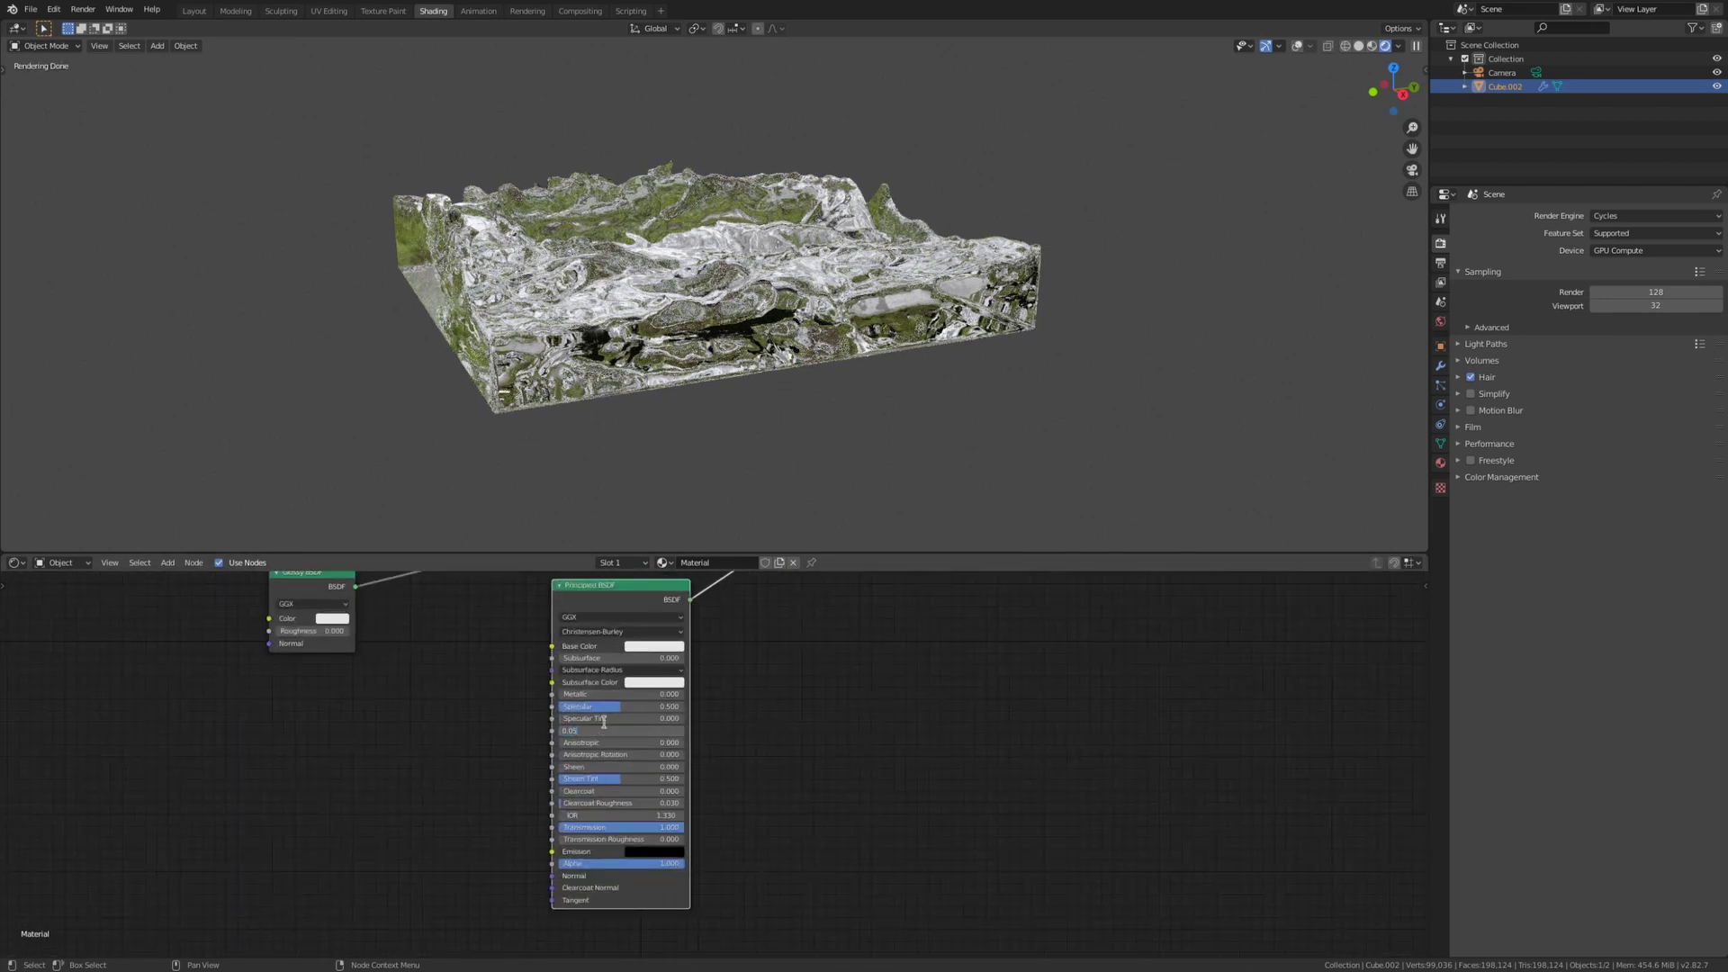
{"action": "key", "text": "Return"}
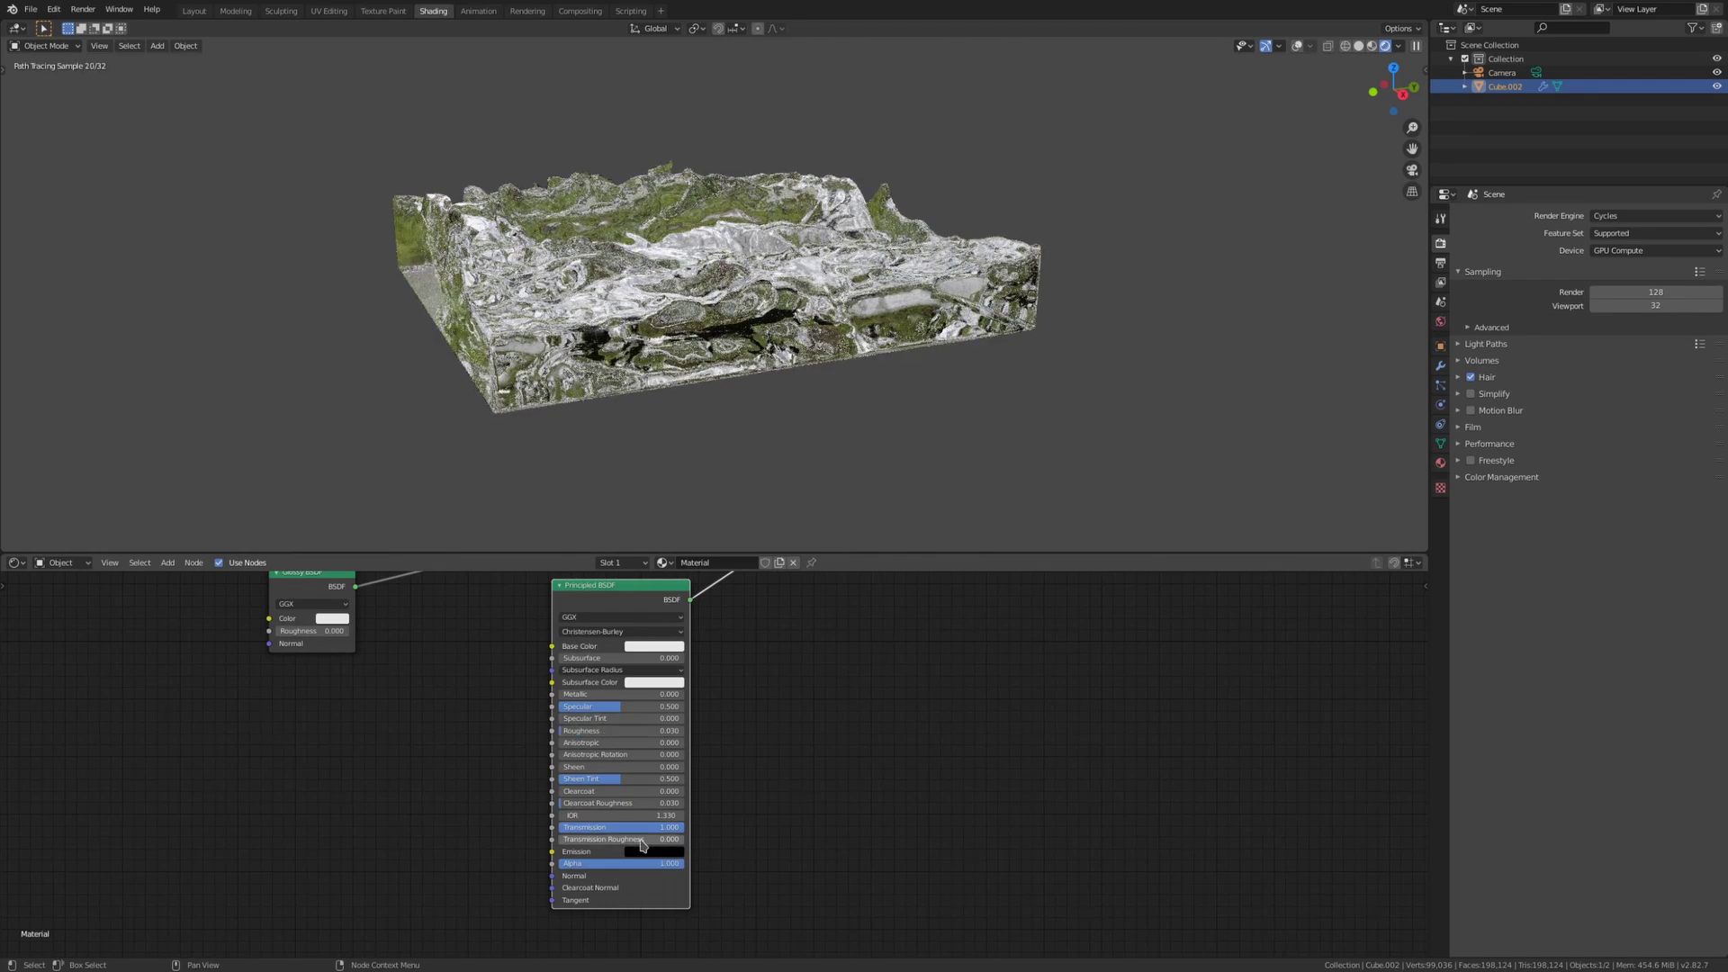
{"action": "left_click", "coordinate": [641, 839]}
{"action": "type", "text": "0.03"}
{"action": "key", "text": "Return"}
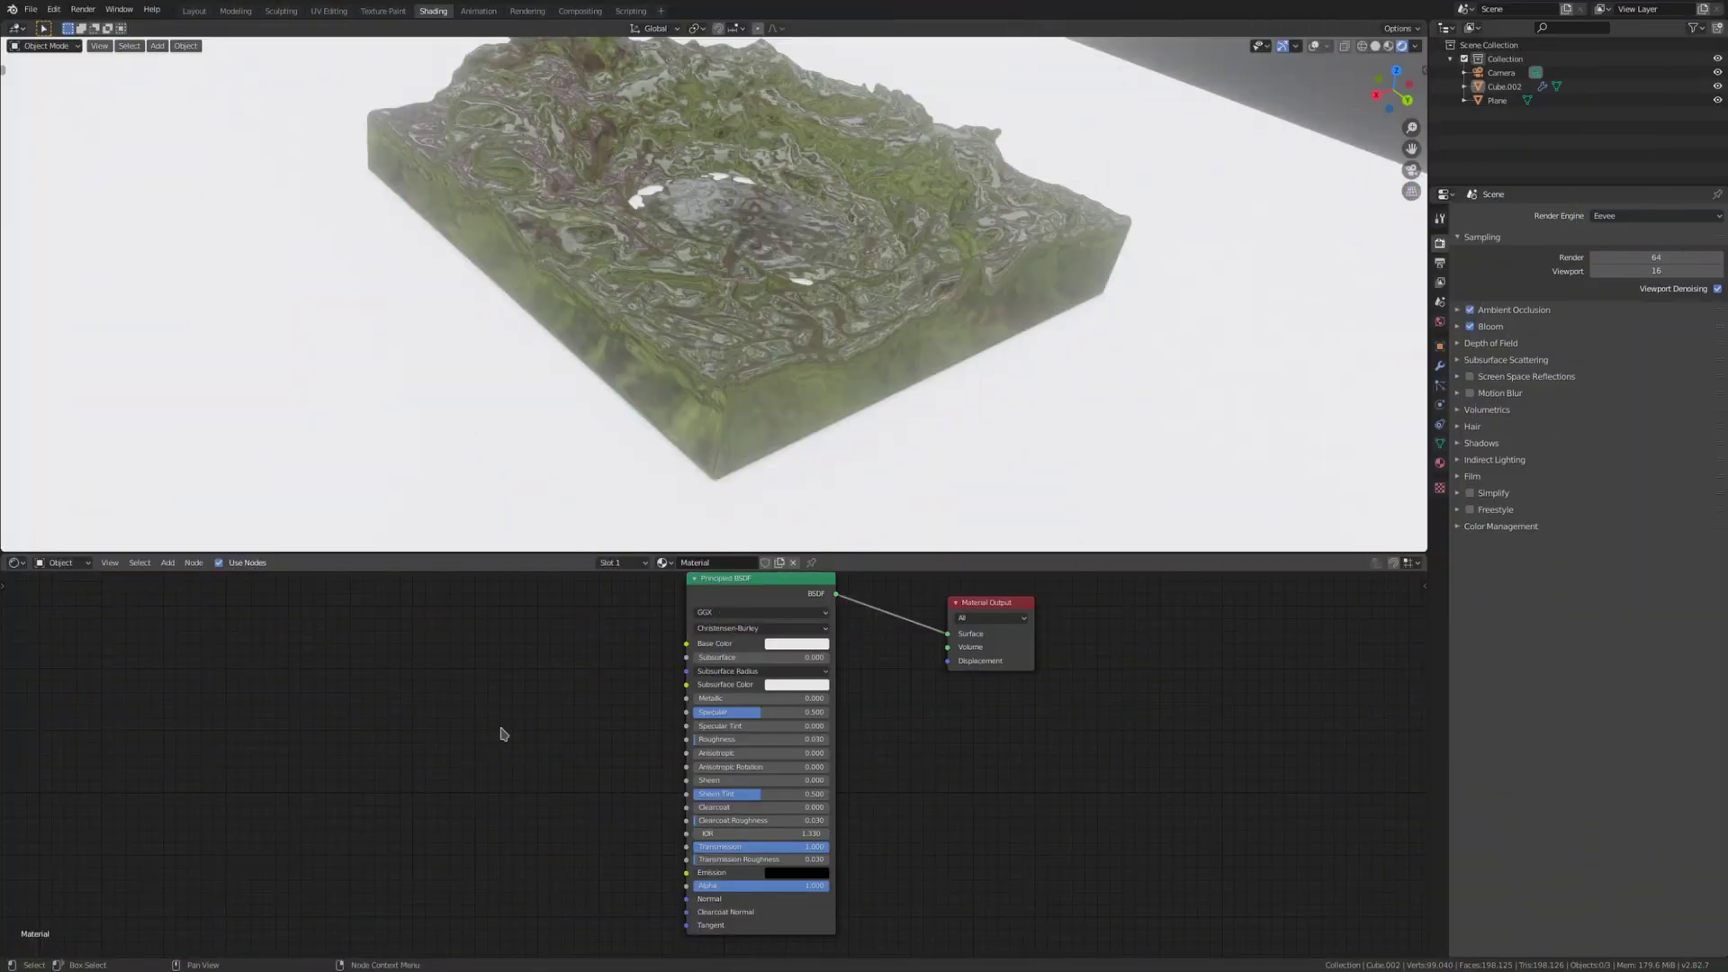
Step: Add a Bump node beside the Principled BSDF
{"action": "key", "text": "shift+a"}
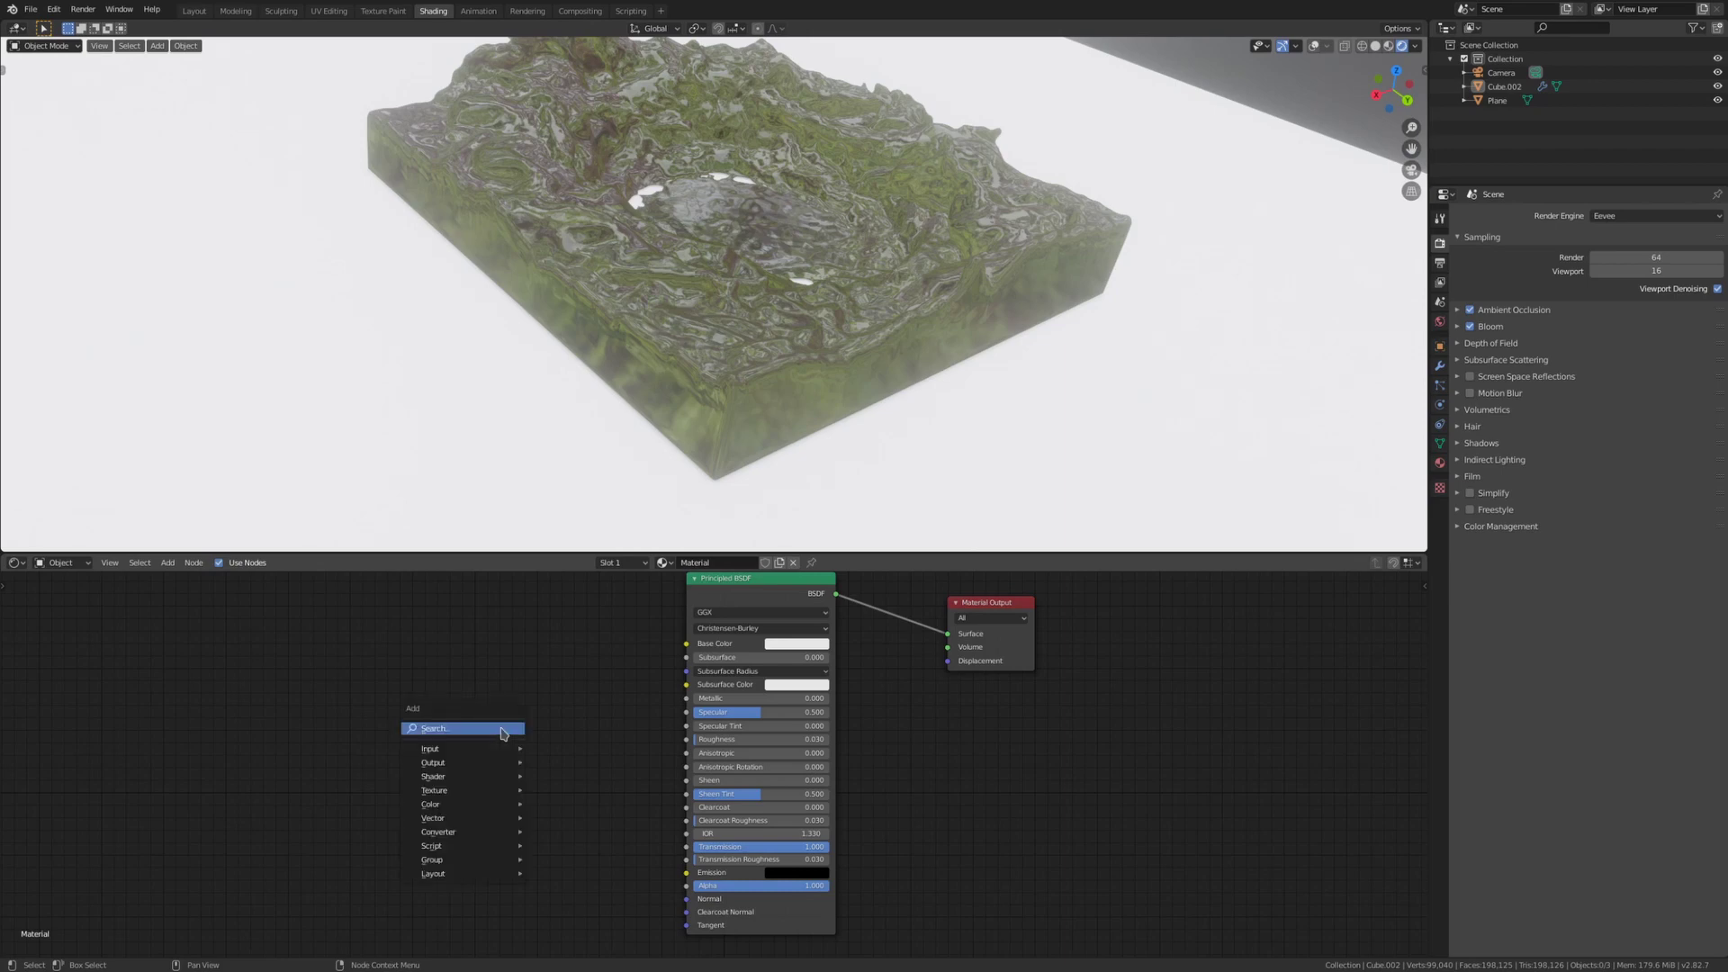
{"action": "left_click", "coordinate": [502, 729]}
{"action": "type", "text": "bu"}
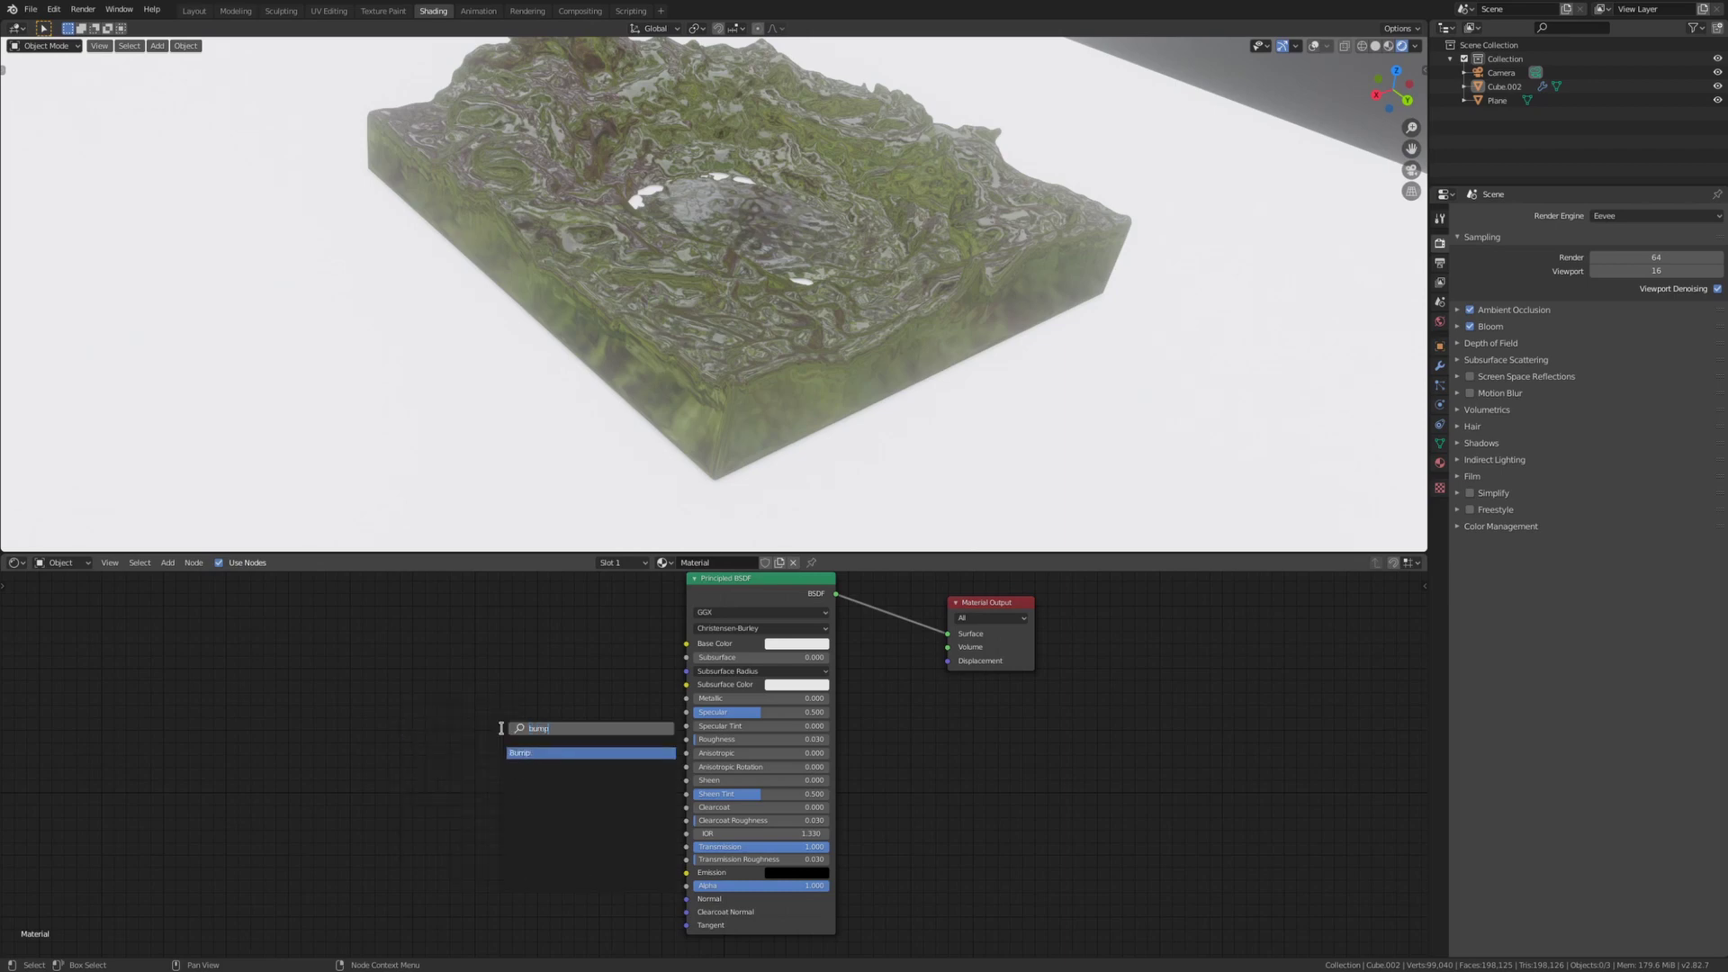
{"action": "type", "text": "mp"}
{"action": "key", "text": "Return"}
{"action": "left_click", "coordinate": [493, 734]}
Step: Add a Noise Texture beside the Bump node, with attached Mapping and Texture Coordinate nodes
{"action": "key", "text": "shift+a"}
{"action": "mouse_move", "coordinate": [297, 792]}
{"action": "left_click", "coordinate": [316, 739]}
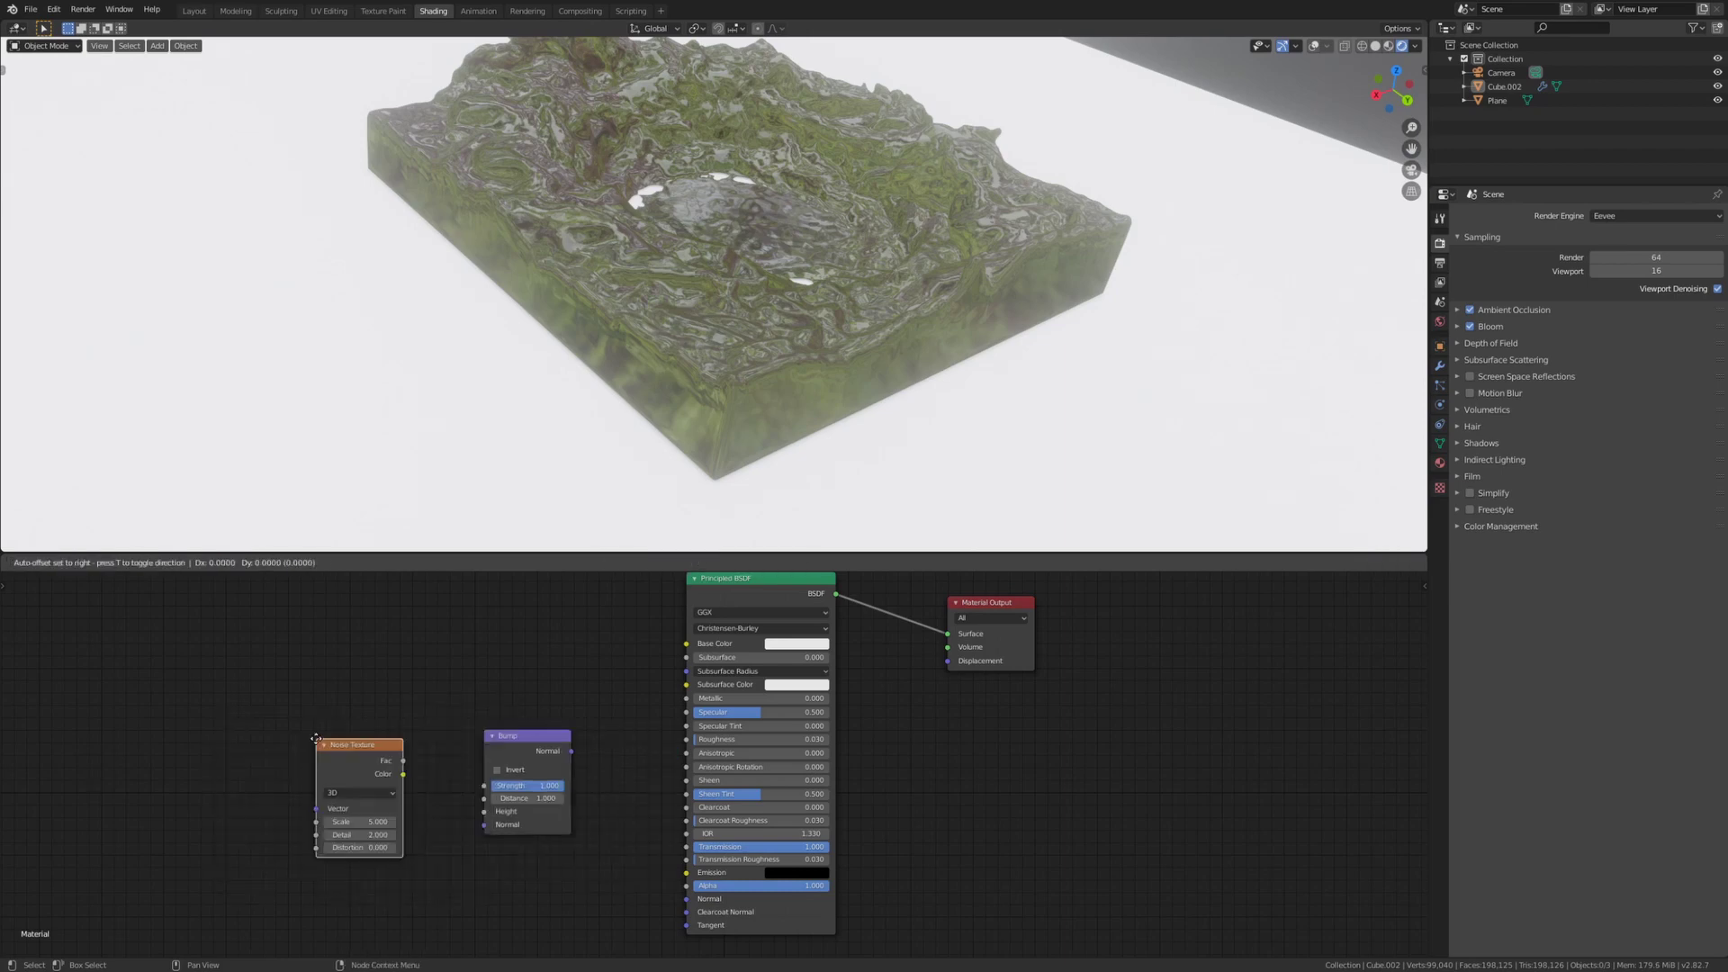
{"action": "left_click", "coordinate": [316, 738]}
{"action": "key", "text": "ctrl+t"}
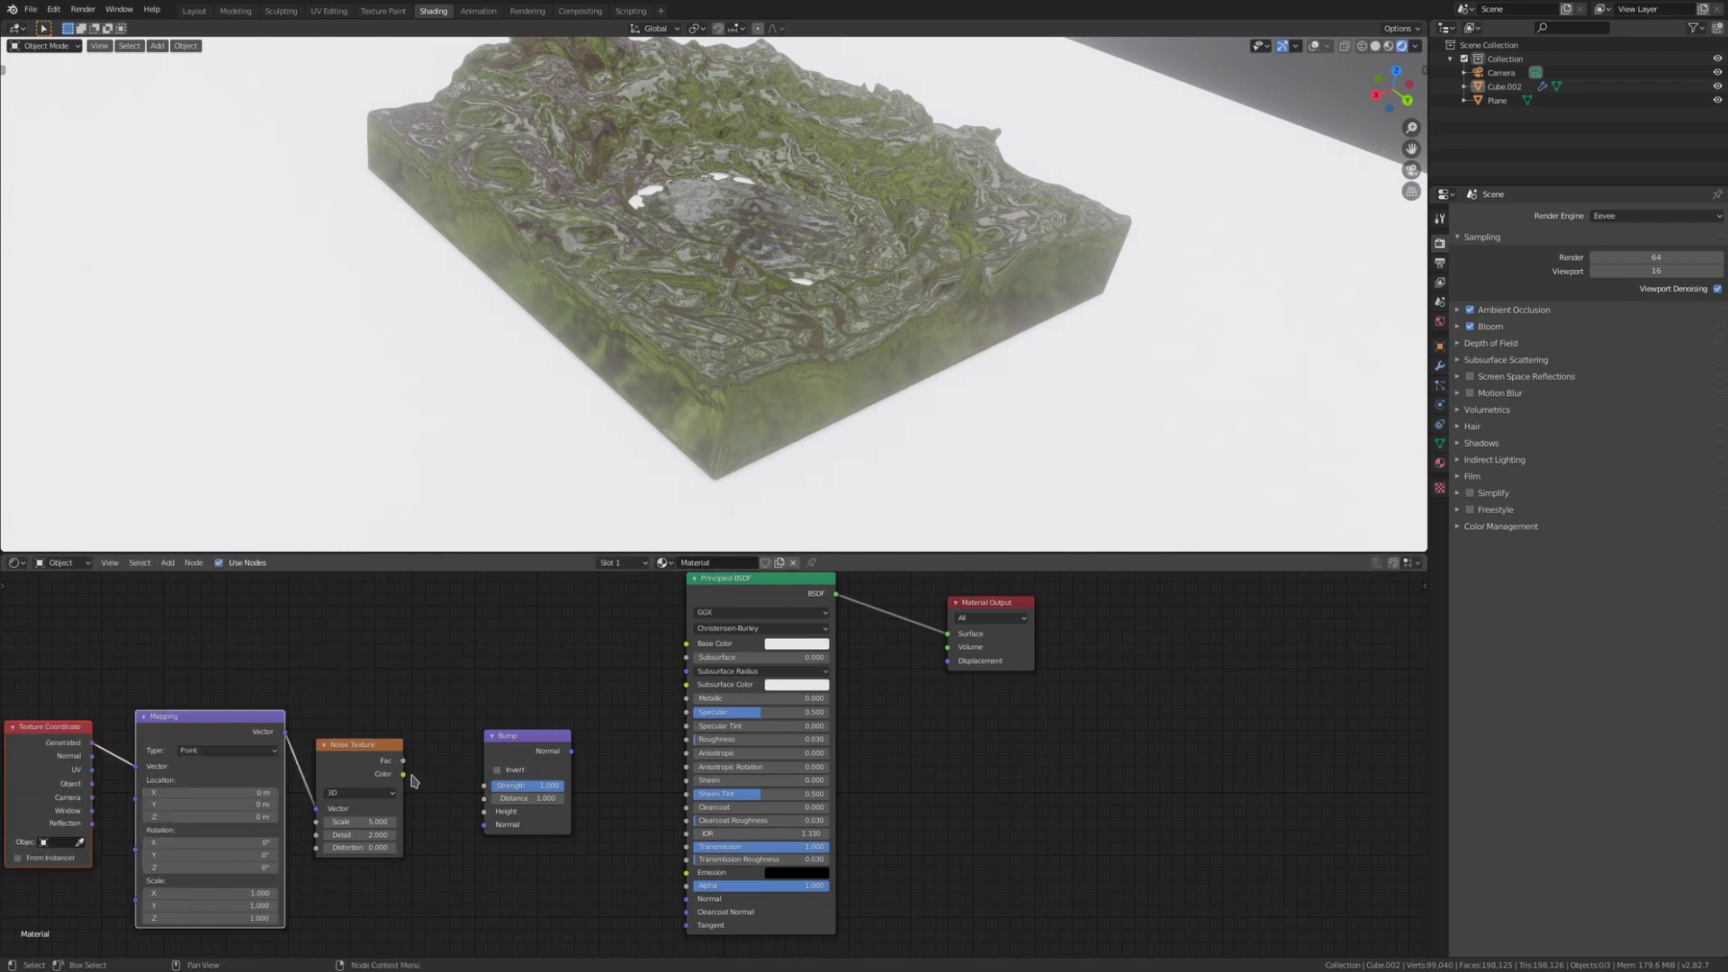
Step: Connect the Noise Texture's color to the Bump height and the Bump output to the Principled BSDF's normal
{"action": "left_click_drag", "start_coordinate": [406, 776], "coordinate": [496, 815]}
{"action": "left_click_drag", "start_coordinate": [567, 754], "coordinate": [686, 898]}
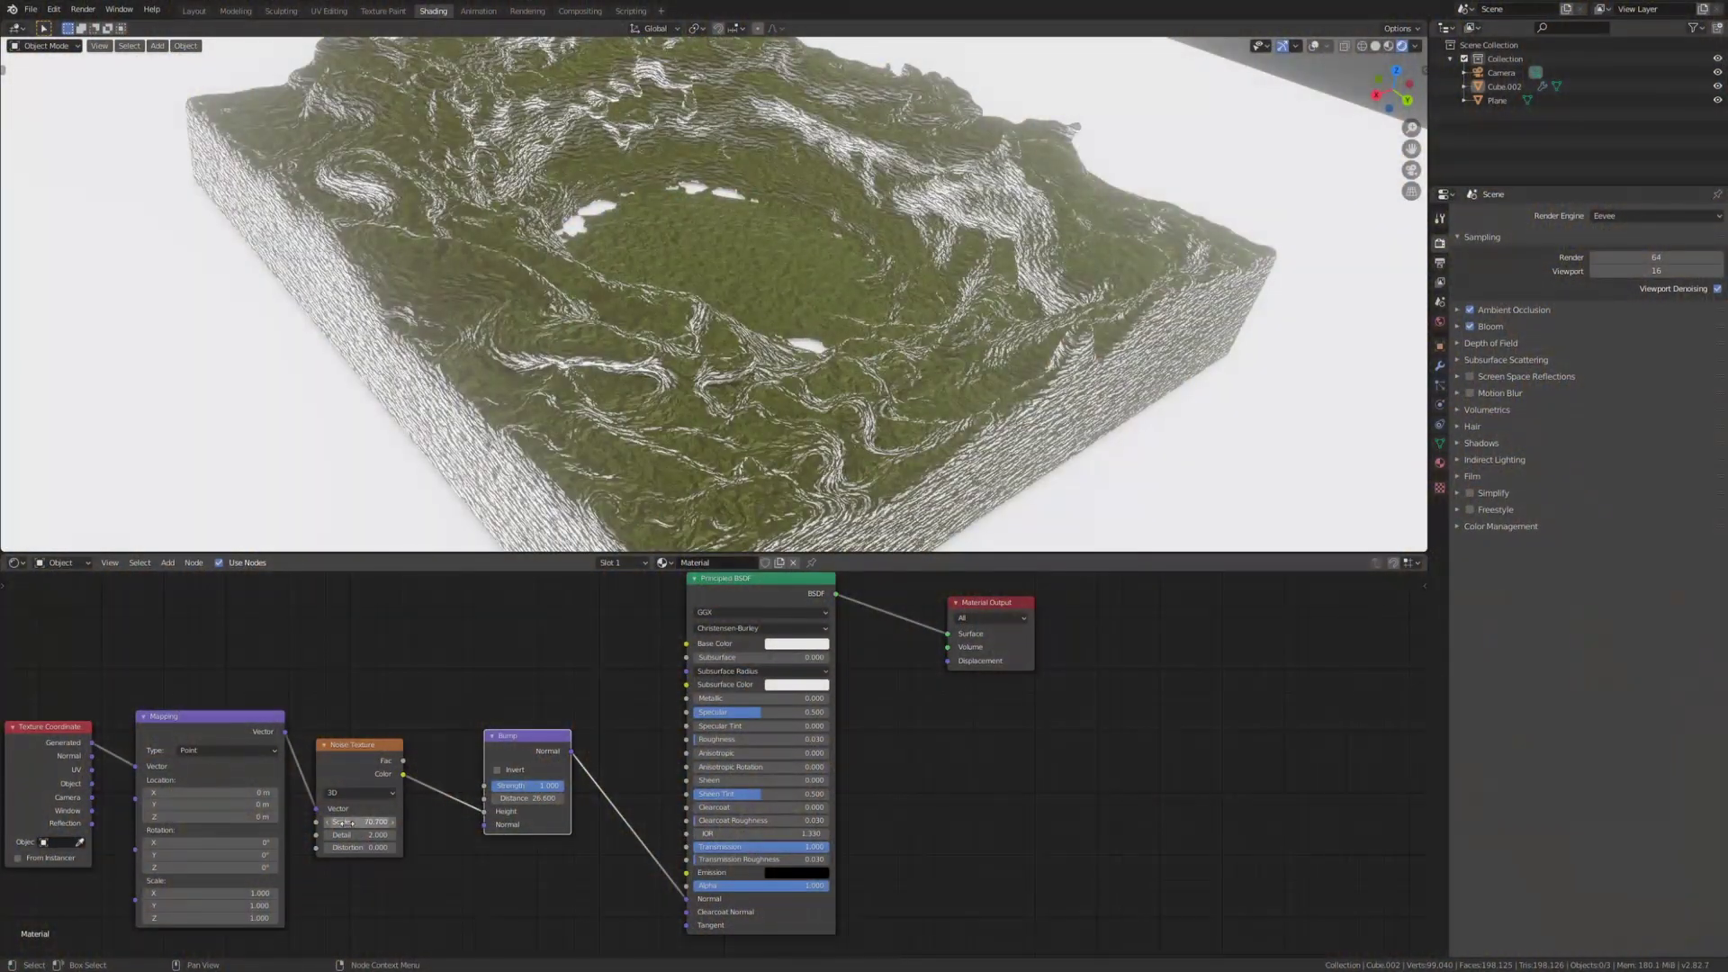
Step: Feed the Mapping node with Object texture coordinates instead of Generated ones
{"action": "left_click_drag", "start_coordinate": [92, 783], "coordinate": [135, 766]}
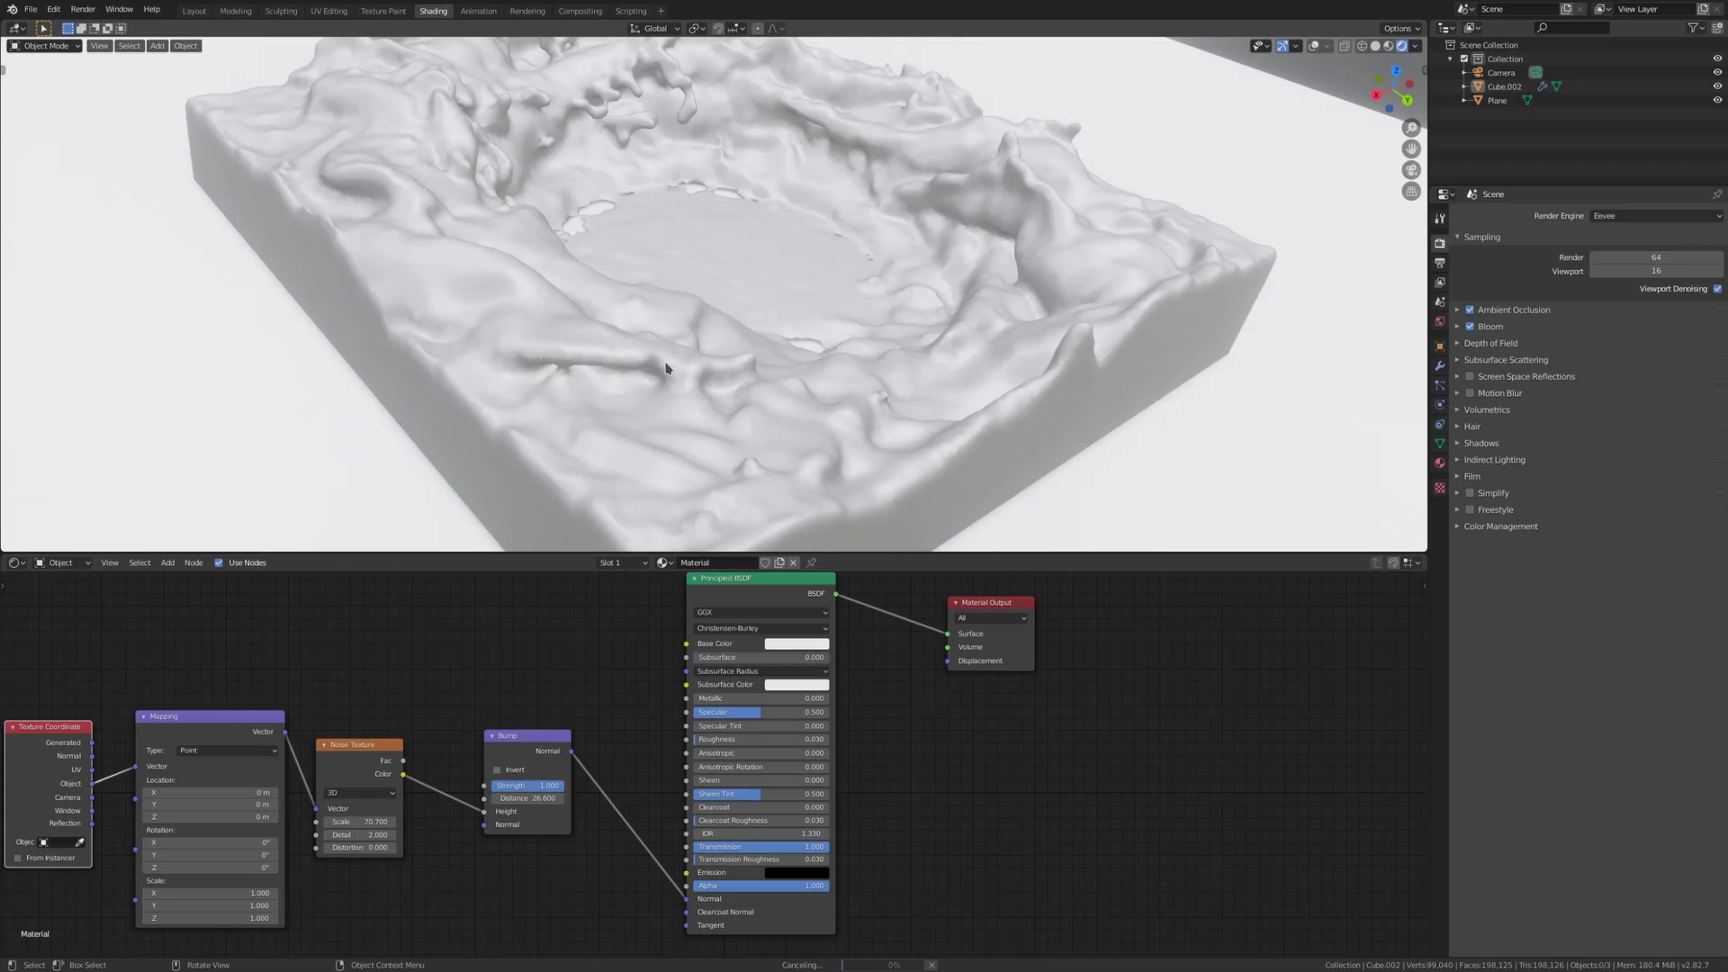
{"action": "middle_click_drag", "start_coordinate": [666, 367], "coordinate": [675, 474]}
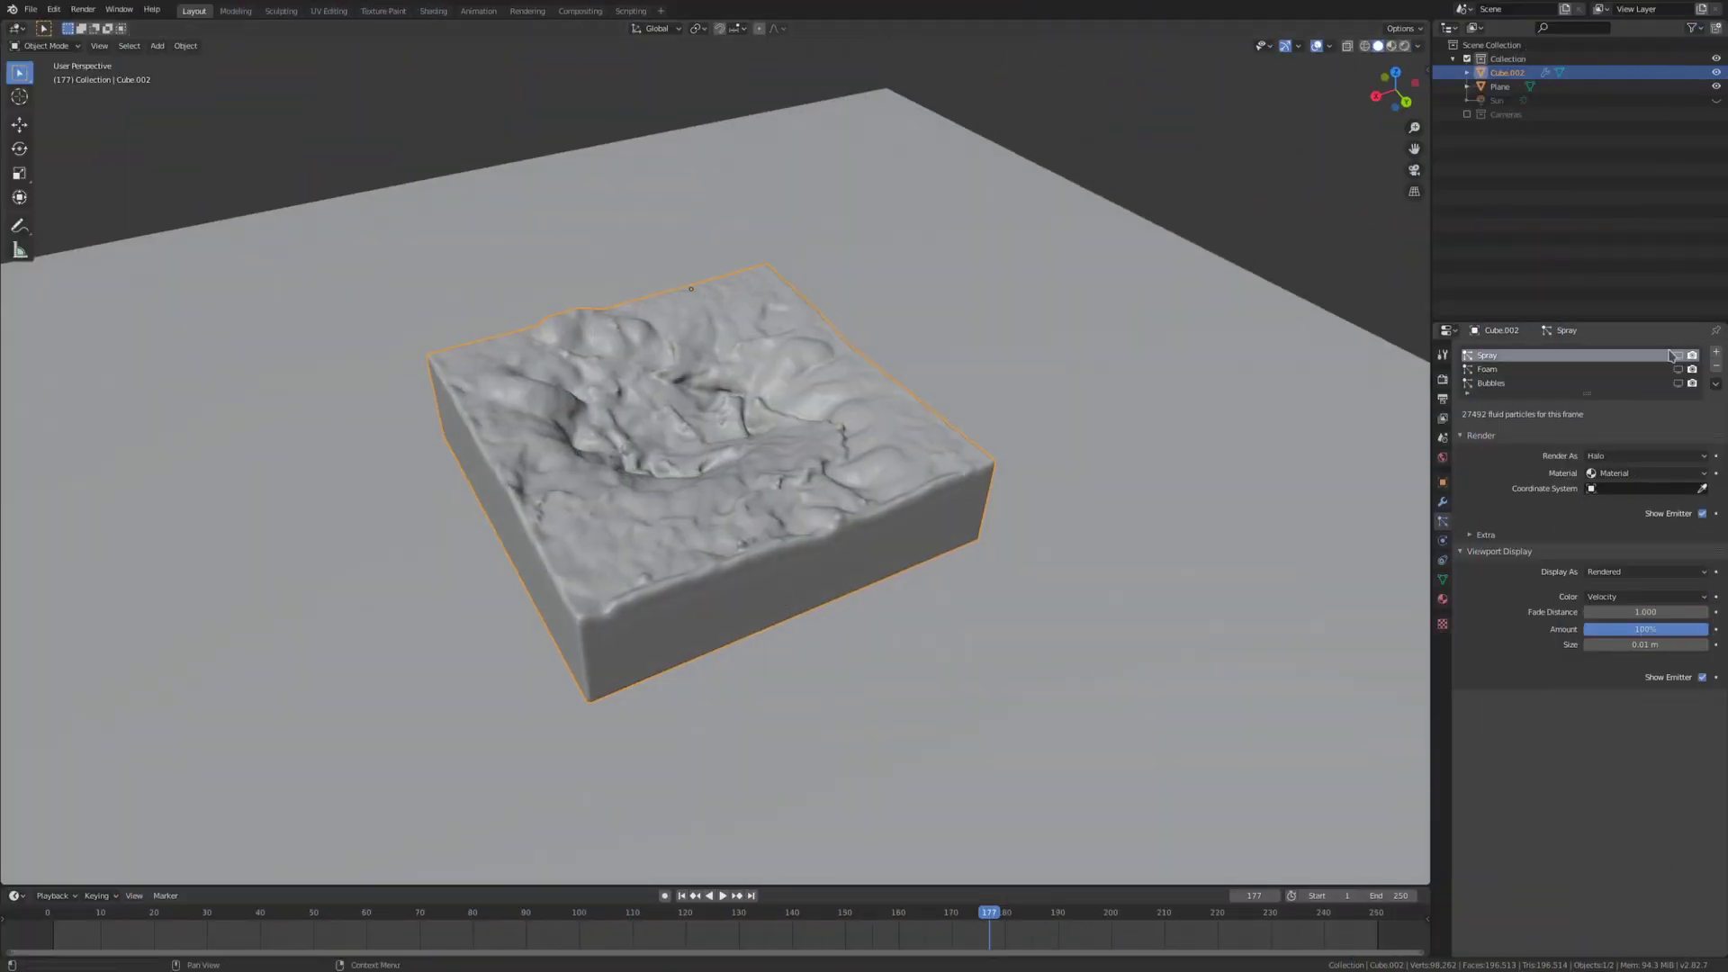
Step: Enable viewport display of the Spray, Foam and Bubbles particle systems on the fluid mesh
{"action": "left_click", "coordinate": [1678, 356]}
{"action": "left_click", "coordinate": [1679, 369]}
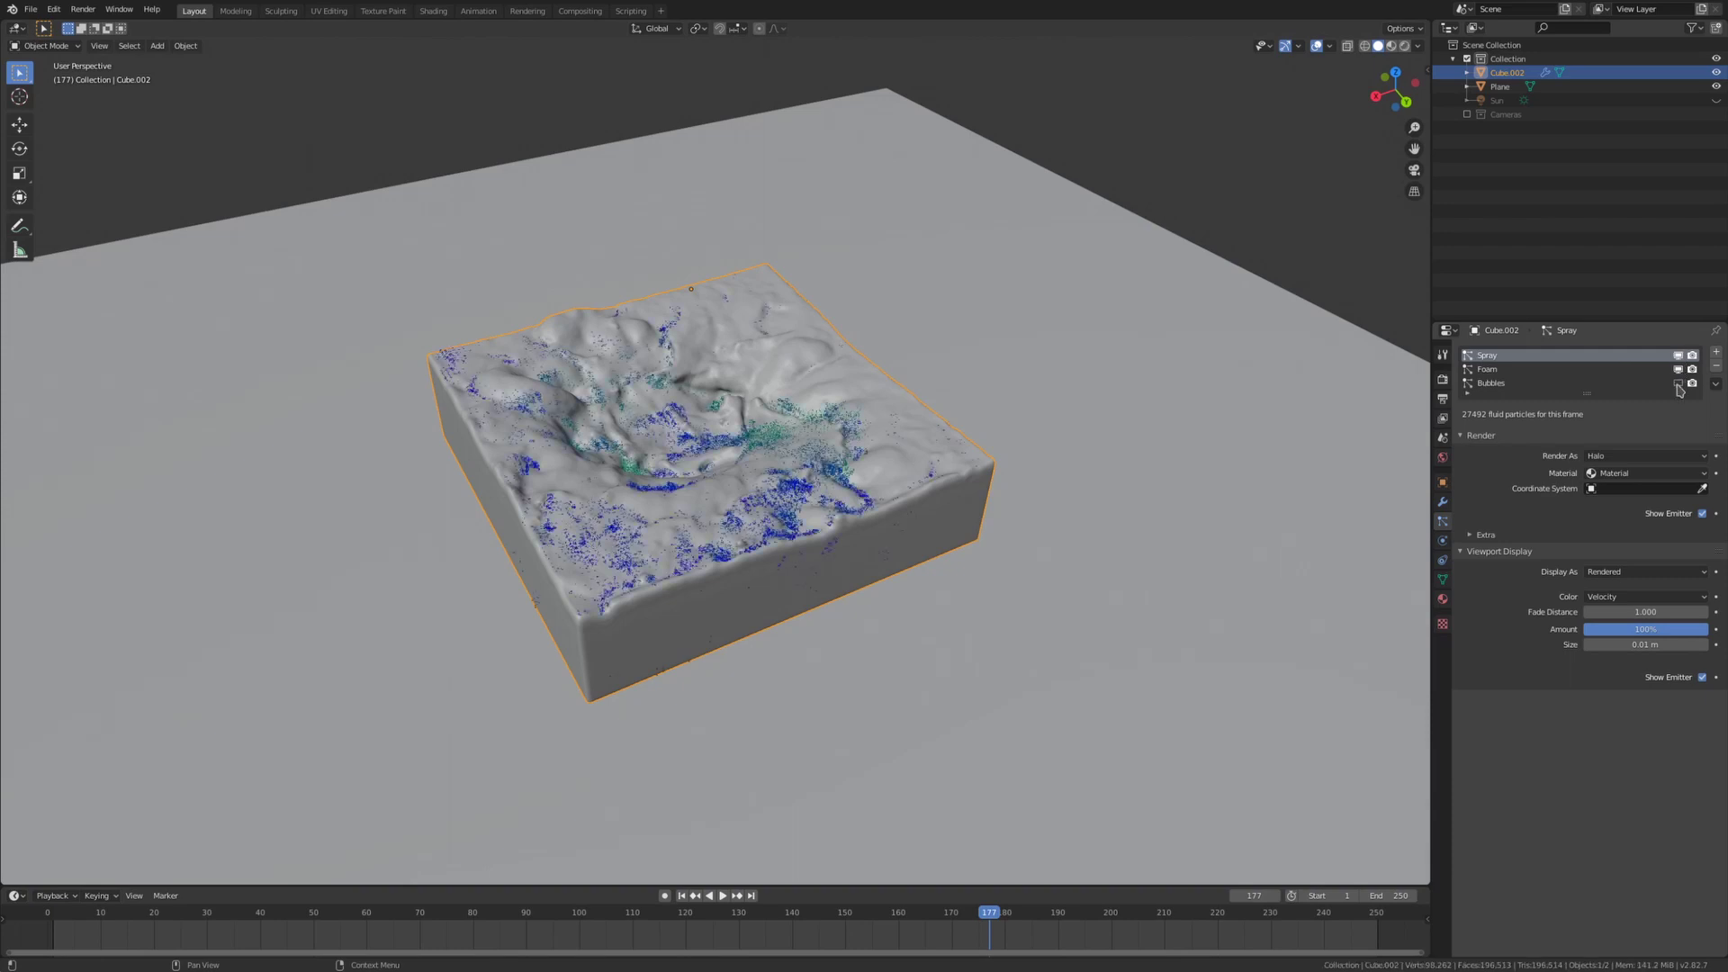
{"action": "left_click", "coordinate": [1678, 384]}
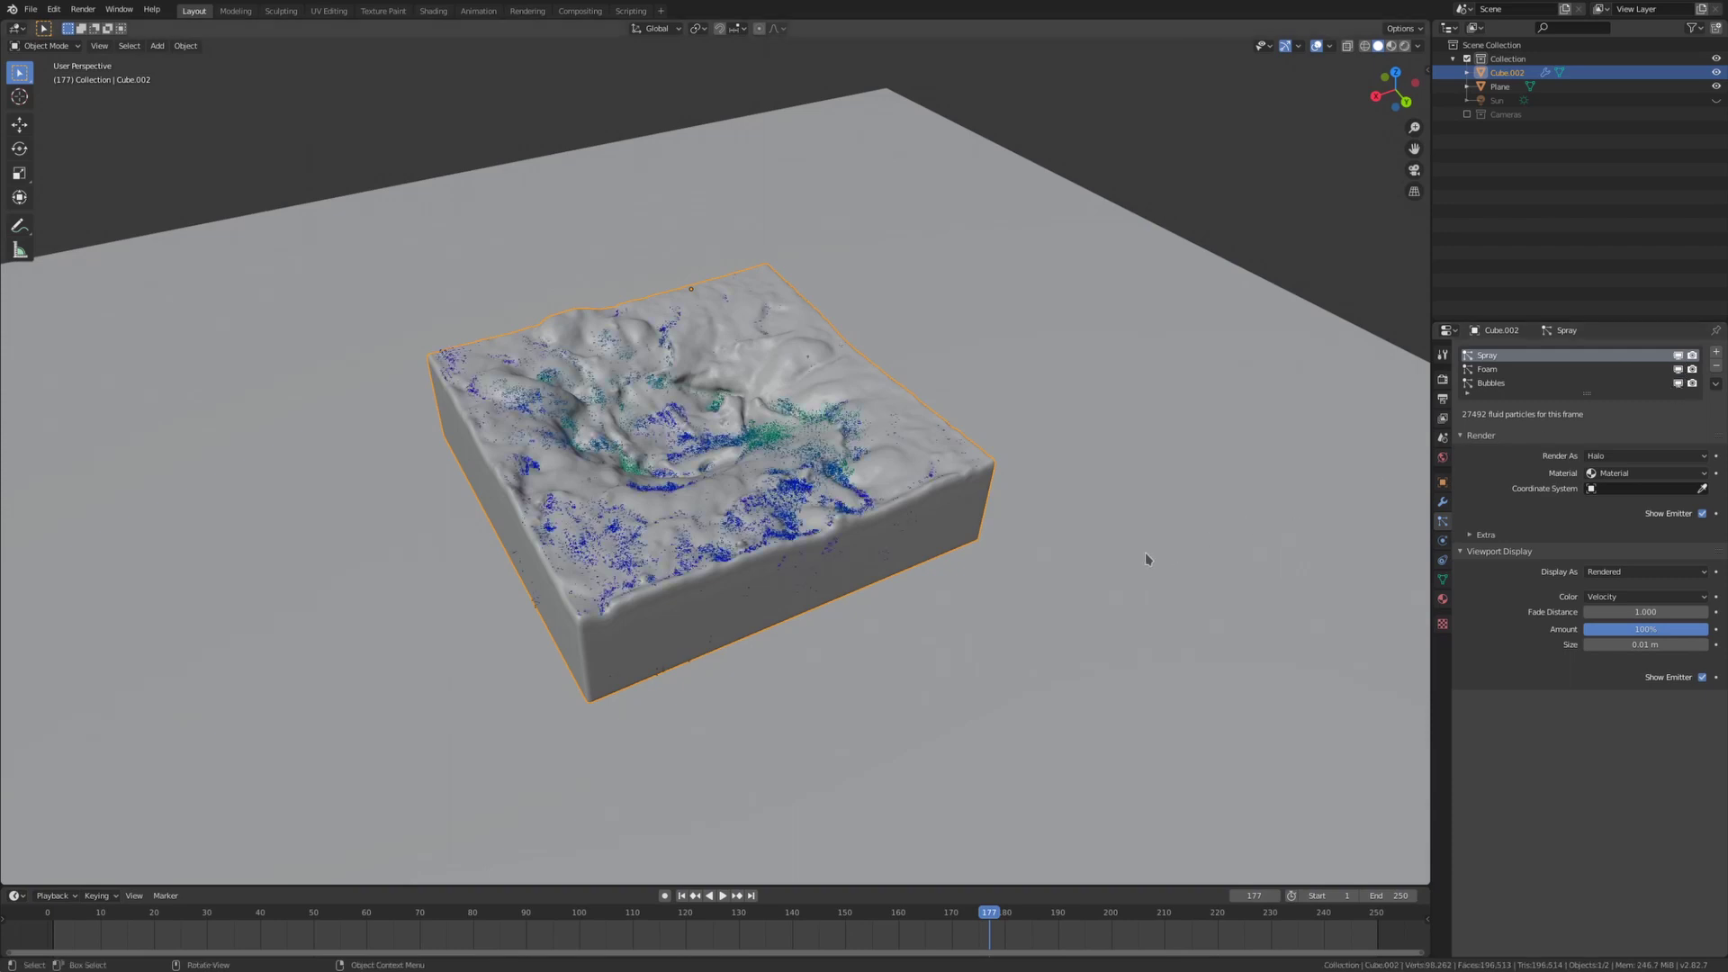
{"action": "scroll", "coordinate": [1144, 552], "scroll_direction": "up", "scroll_amount": 1}
{"action": "scroll", "coordinate": [1145, 553], "scroll_direction": "up", "scroll_amount": 2}
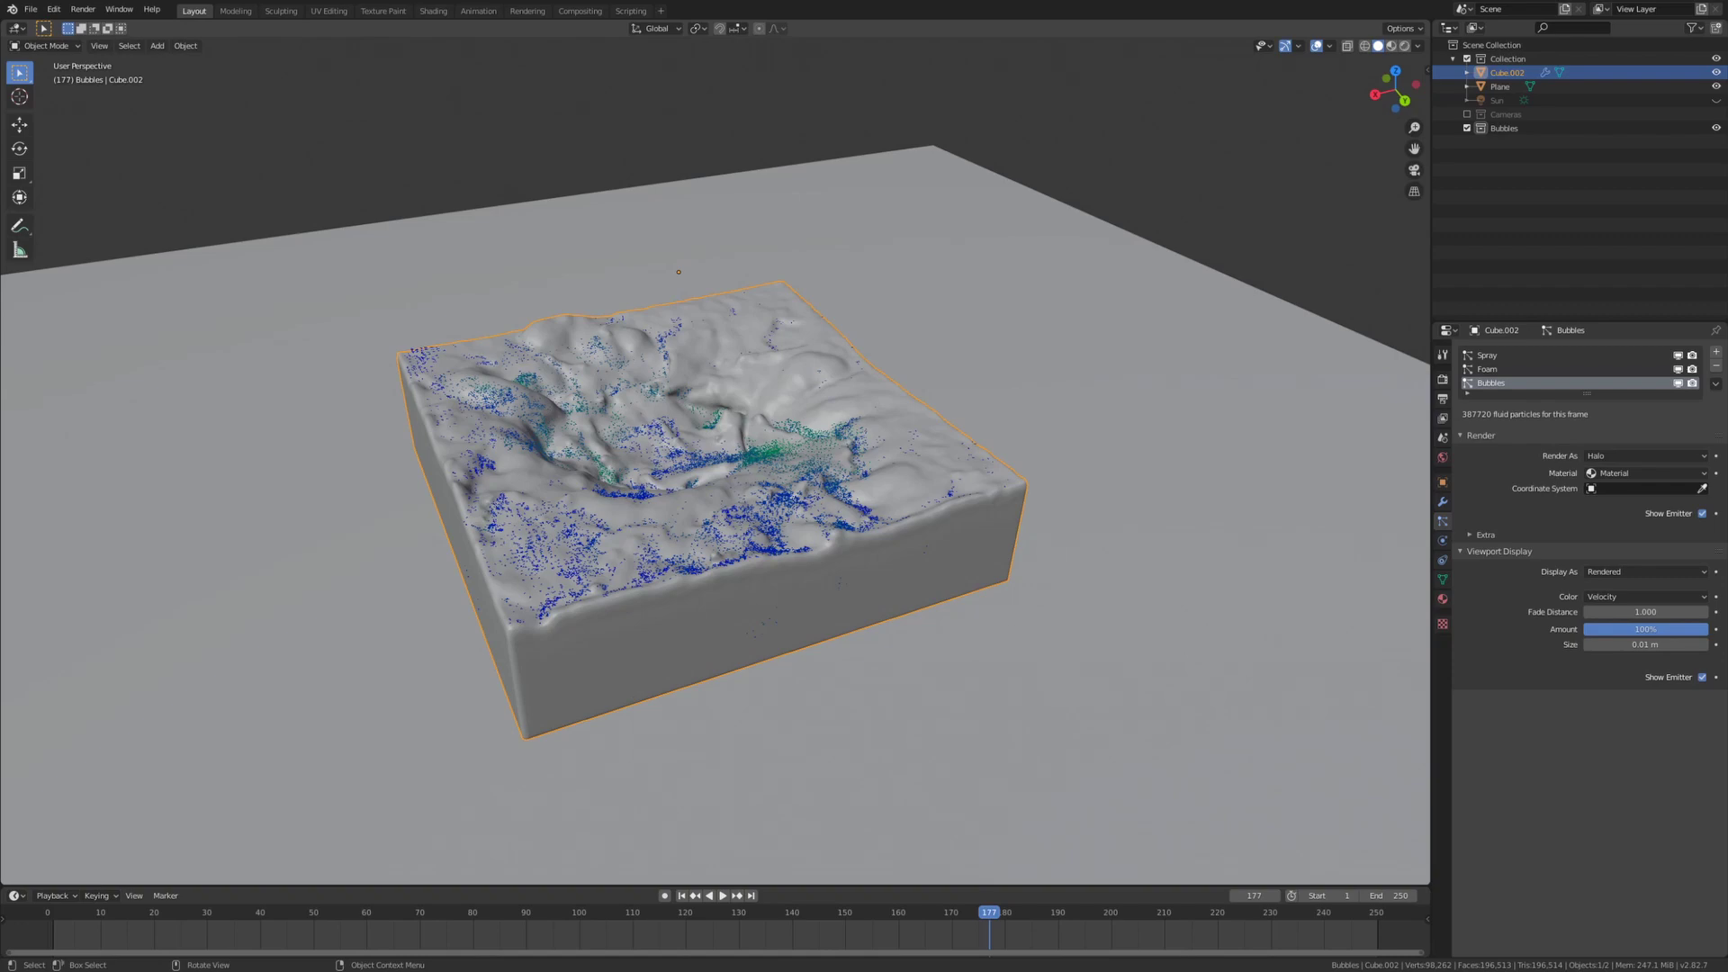
{"action": "scroll", "coordinate": [715, 459], "scroll_direction": "up", "scroll_amount": 2}
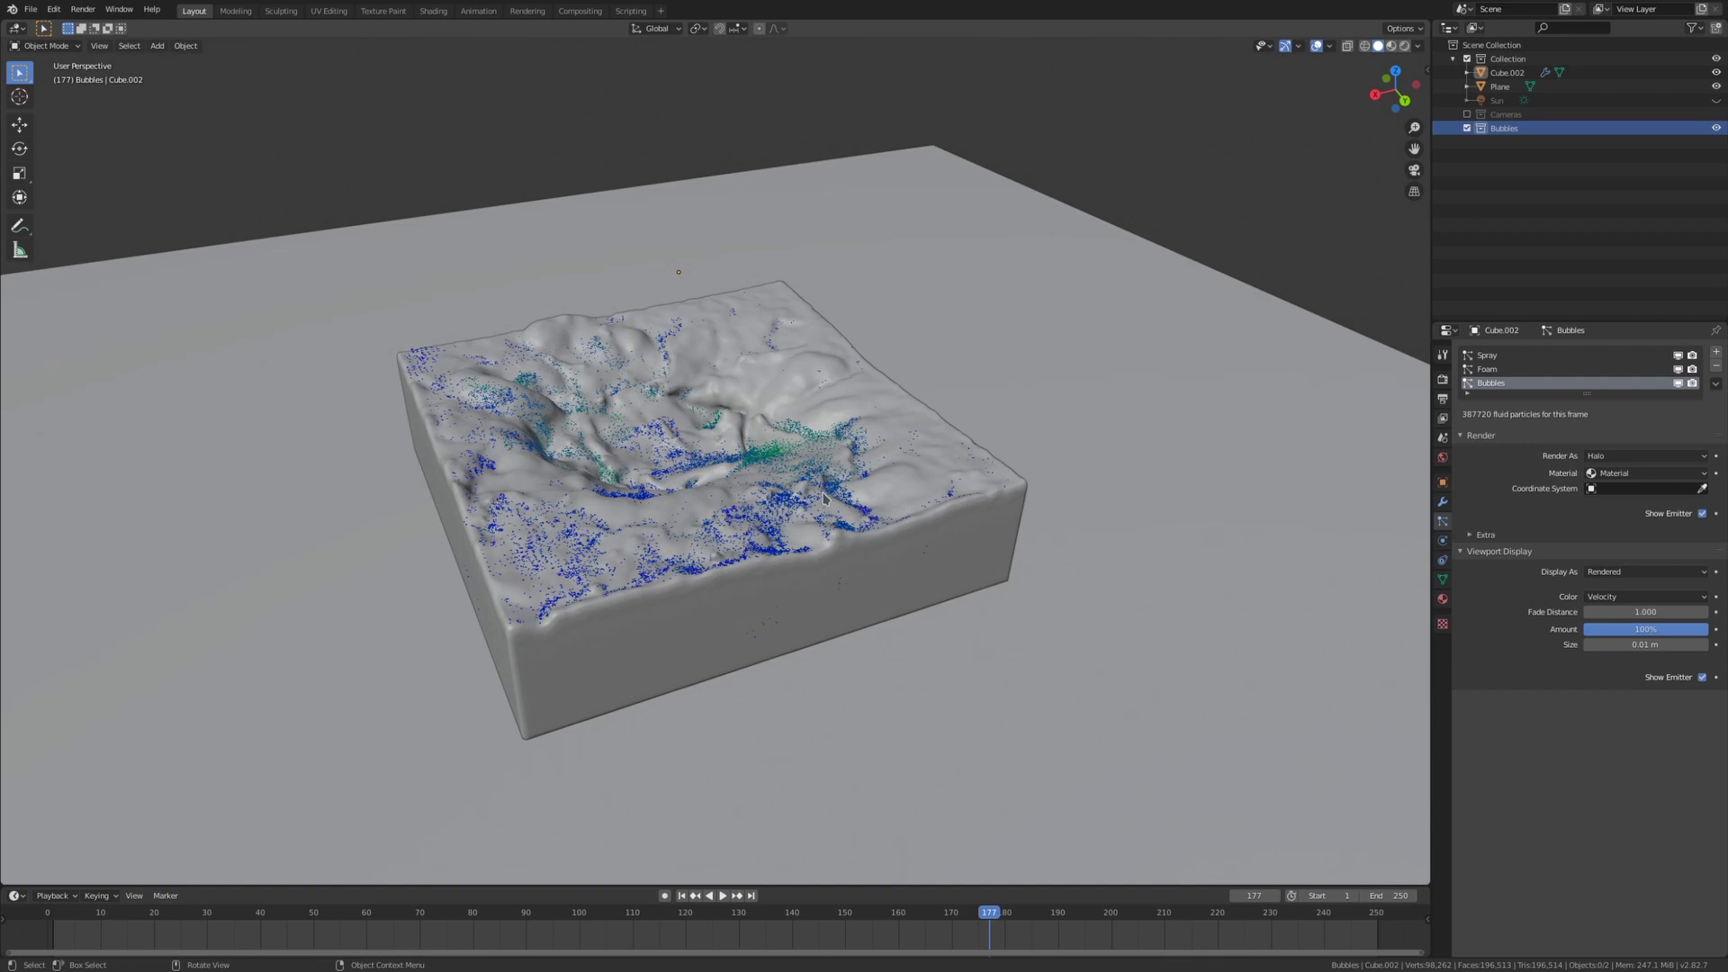
Step: Render the Bubbles particle system as a collection, with the Bubbles collection as its instance collection
{"action": "left_click", "coordinate": [1606, 456]}
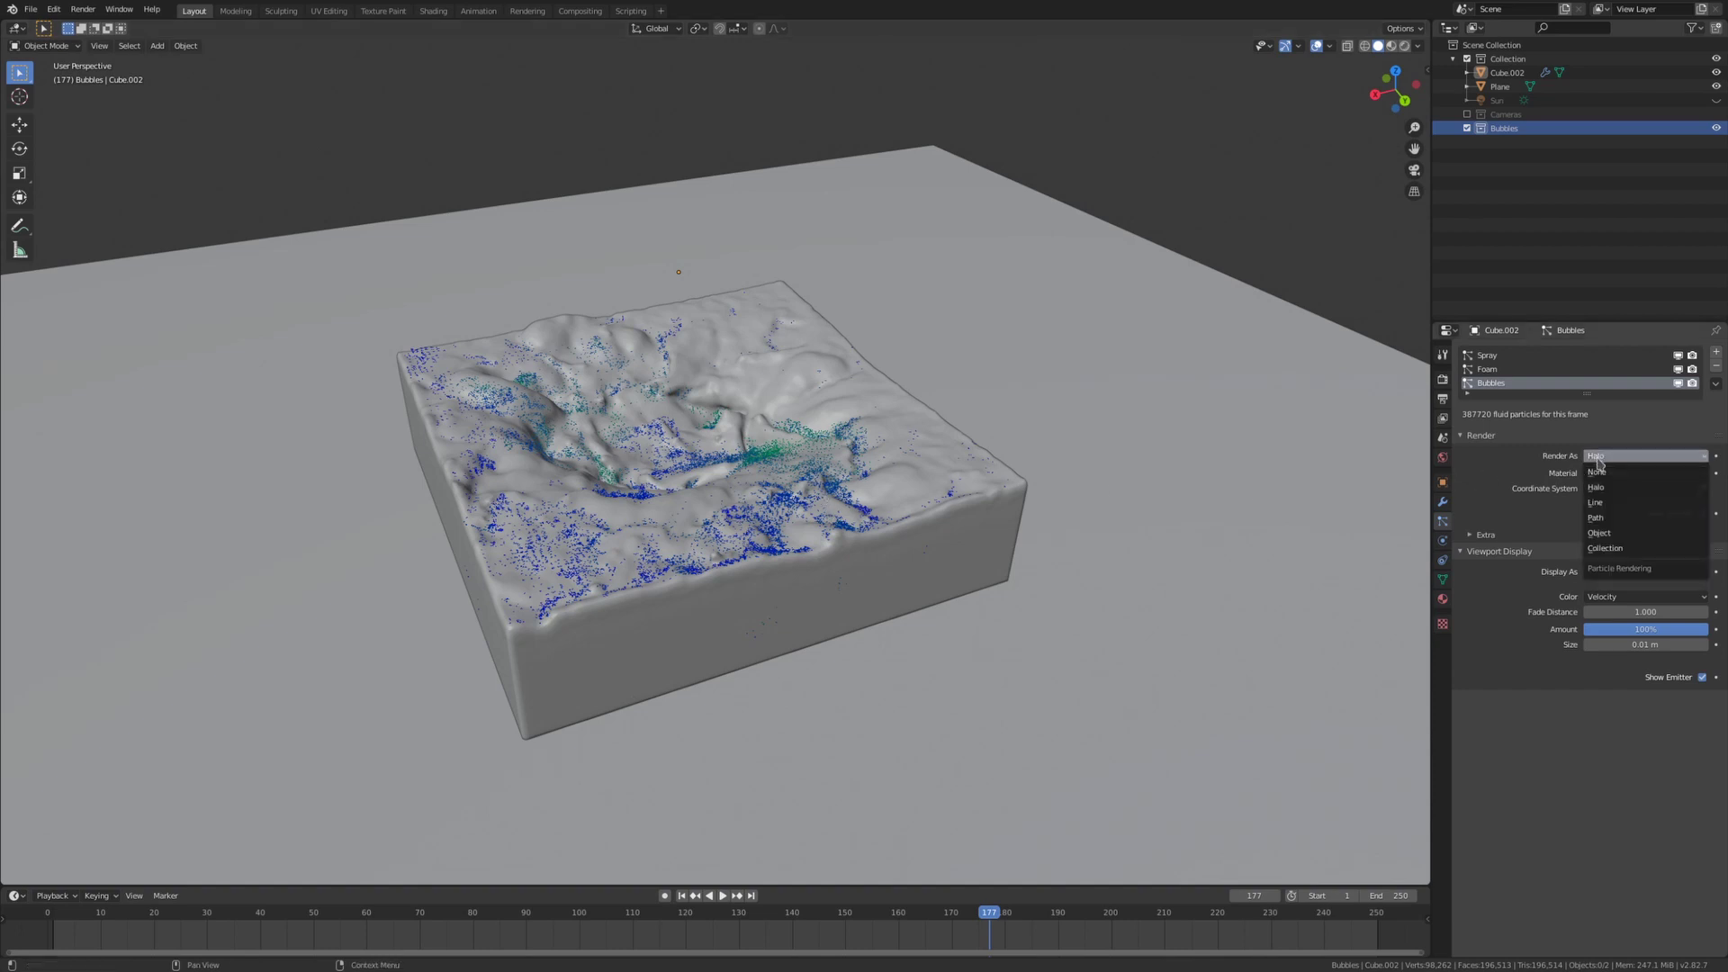
{"action": "left_click", "coordinate": [1614, 551]}
{"action": "left_click", "coordinate": [1615, 525]}
{"action": "left_click", "coordinate": [1611, 548]}
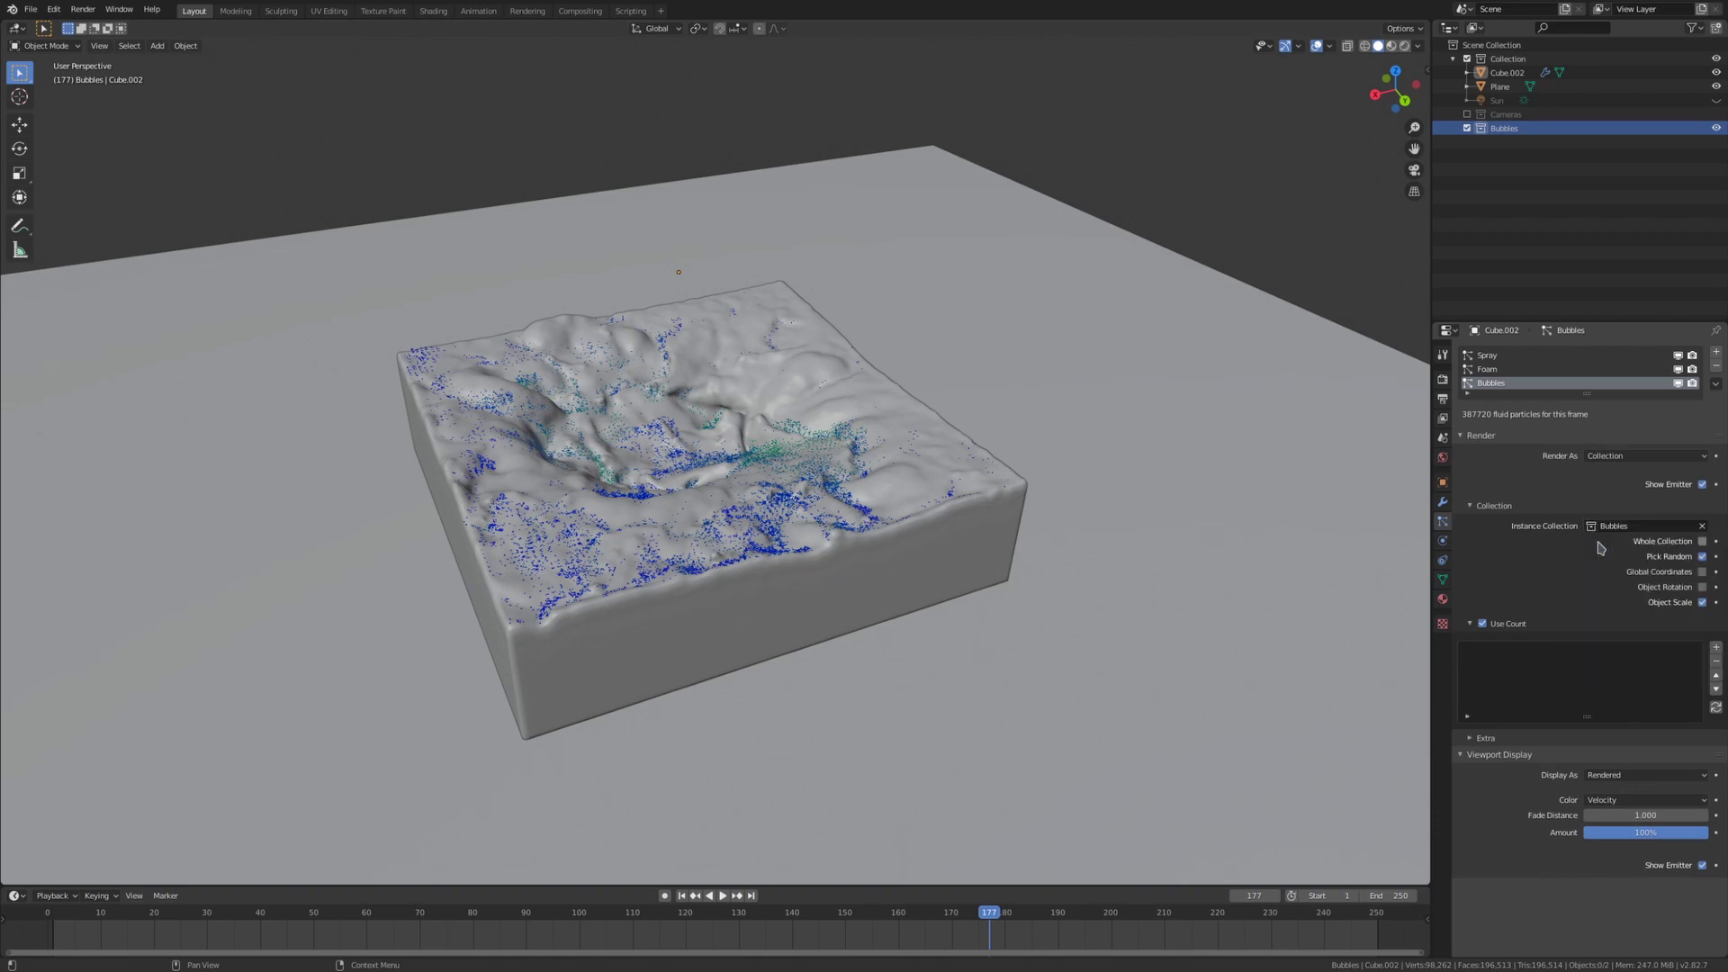
Step: Add a UV sphere to the Bubbles collection and move it clear above the water mesh
{"action": "key", "text": "Delete"}
{"action": "key", "text": "shift+a"}
{"action": "left_click", "coordinate": [762, 345]}
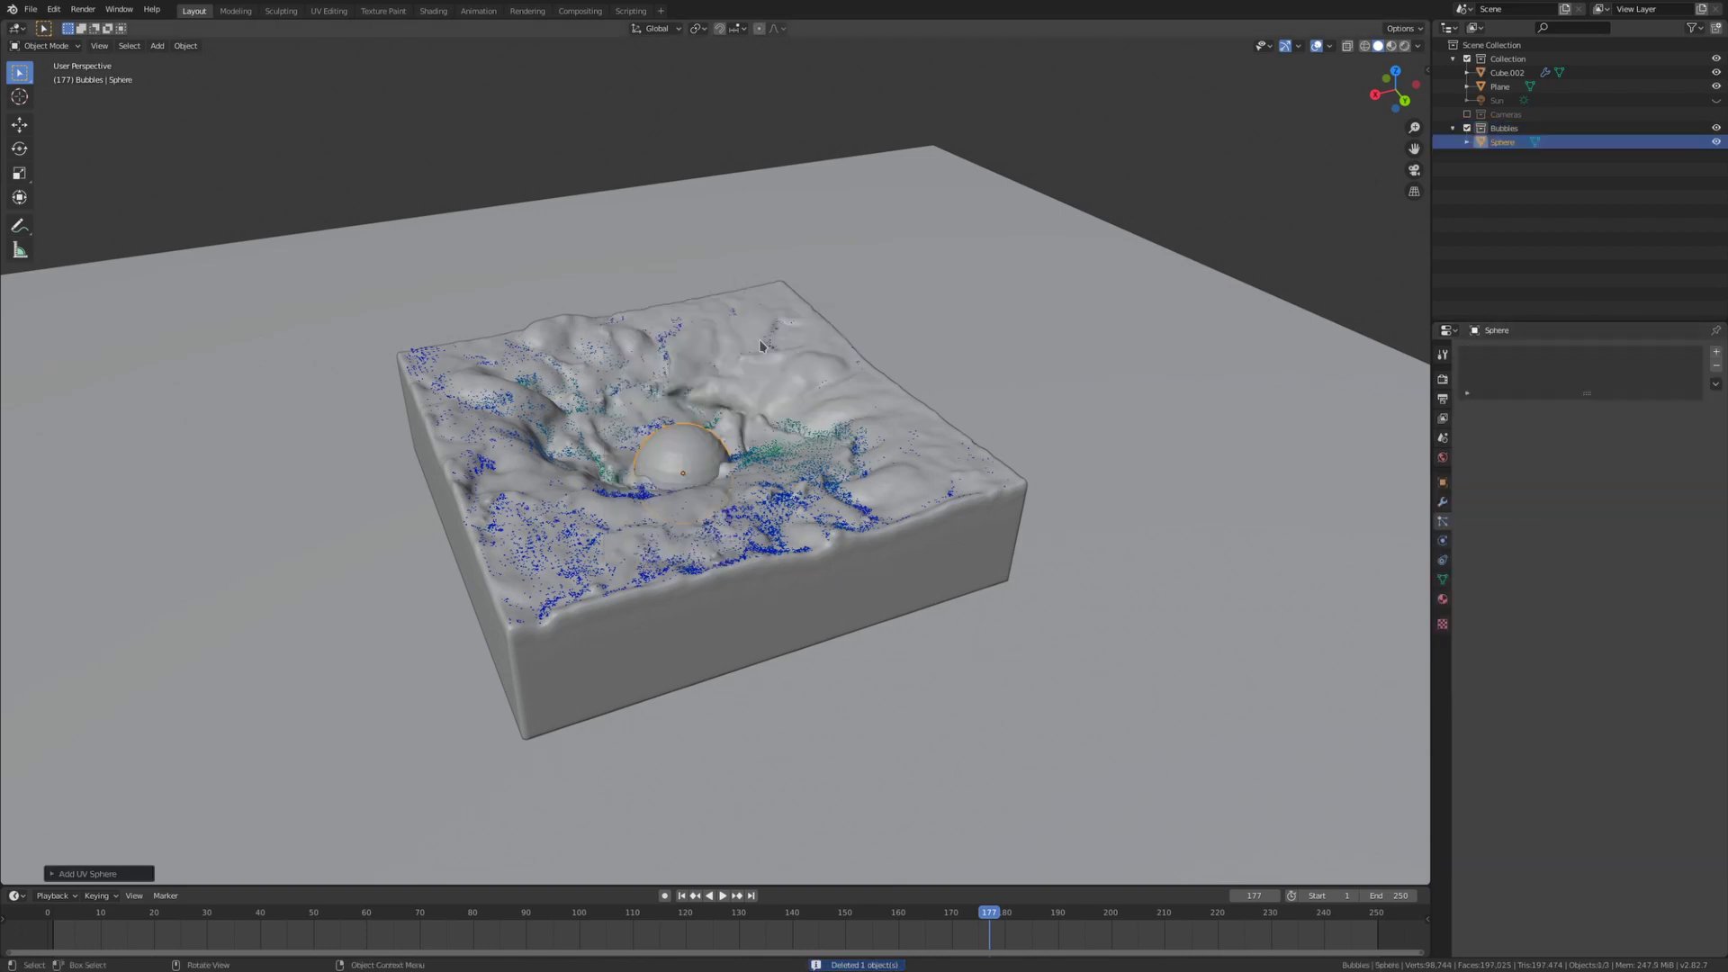
{"action": "key", "text": "g"}
{"action": "key", "text": "x"}
{"action": "key", "text": "x"}
{"action": "left_click", "coordinate": [886, 284]}
Step: Add an ico sphere and raise it along Z to sit above the water beside the UV sphere
{"action": "key", "text": "shift+a"}
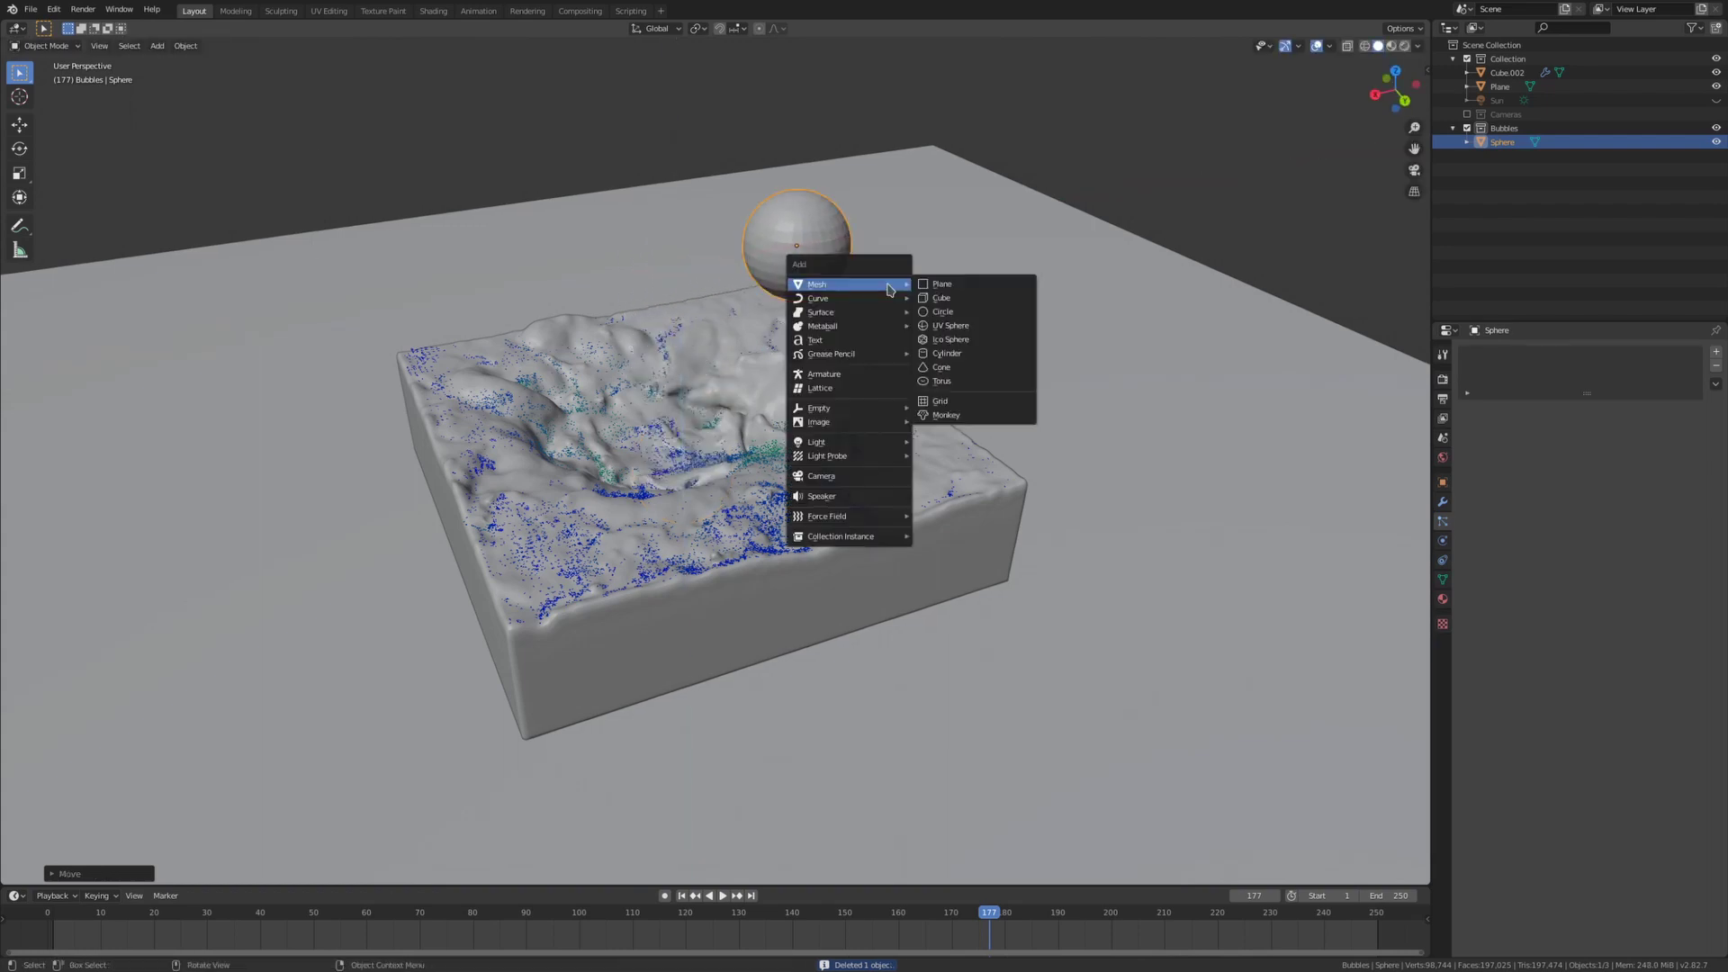
{"action": "left_click", "coordinate": [971, 342]}
{"action": "key", "text": "g"}
{"action": "key", "text": "z"}
{"action": "left_click", "coordinate": [948, 157]}
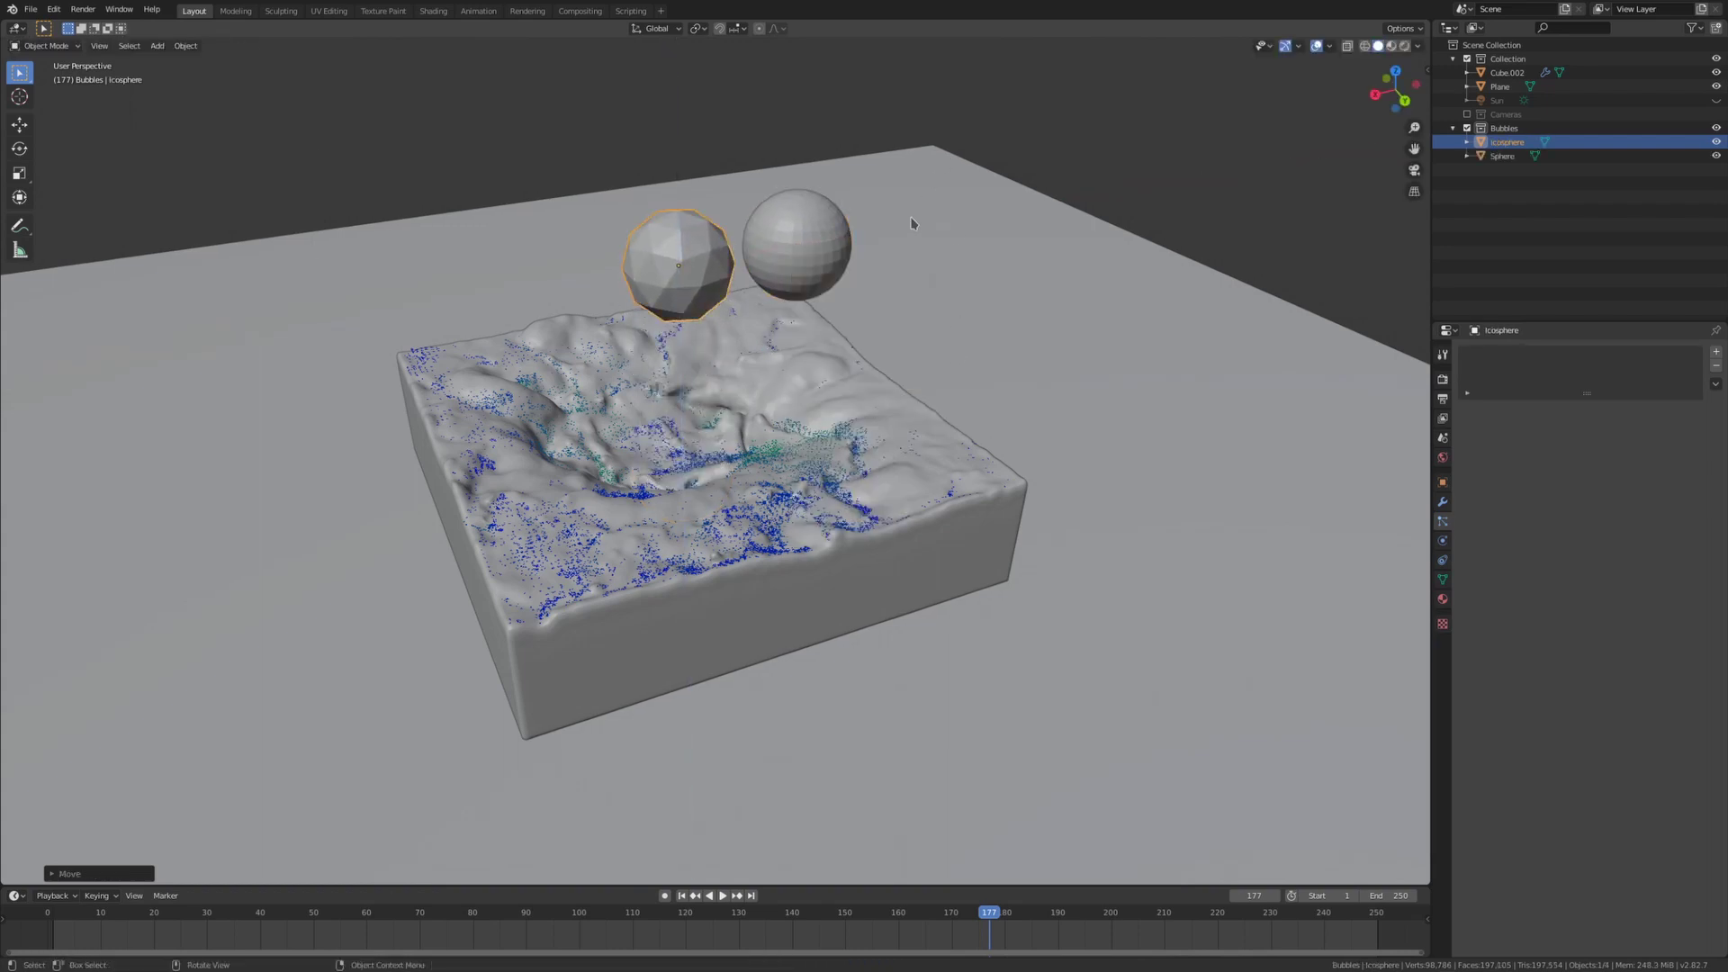
Step: Reduce the UV sphere's mesh to a low-poly shape with repeated Un-Subdivide operations
{"action": "middle_click_drag", "start_coordinate": [910, 224], "coordinate": [866, 274]}
{"action": "left_click", "coordinate": [862, 281]}
{"action": "key", "text": "Tab"}
{"action": "key", "text": "F3"}
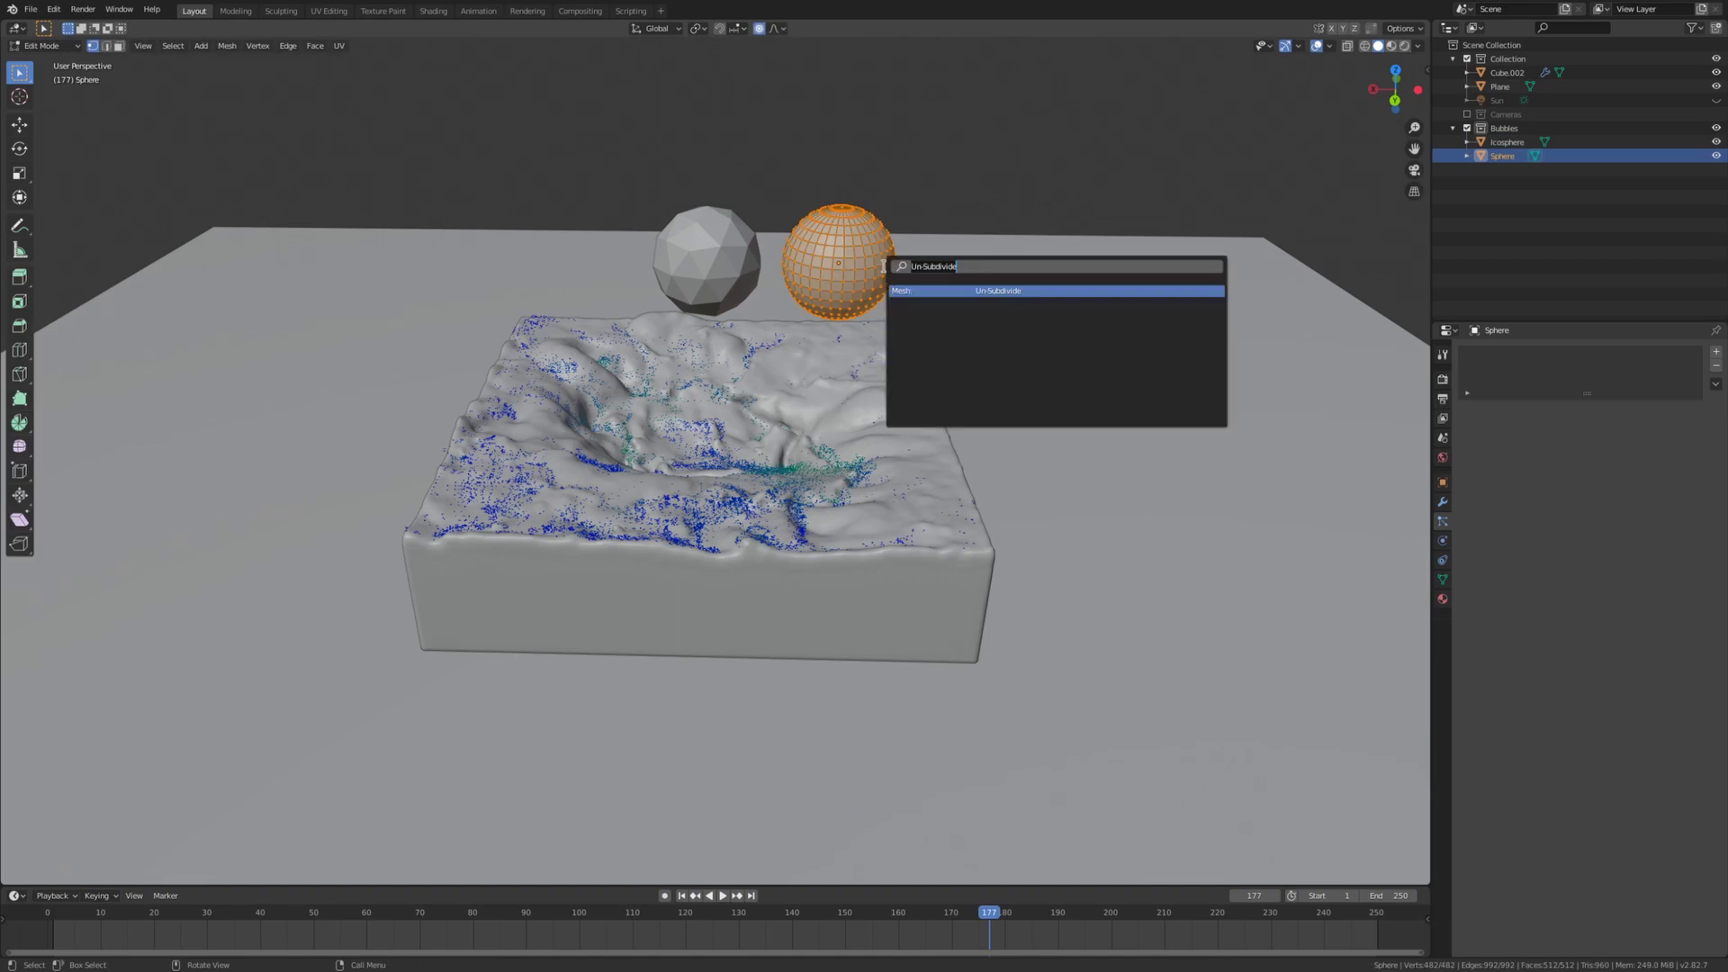
{"action": "key", "text": "Return"}
{"action": "key", "text": "shift+r"}
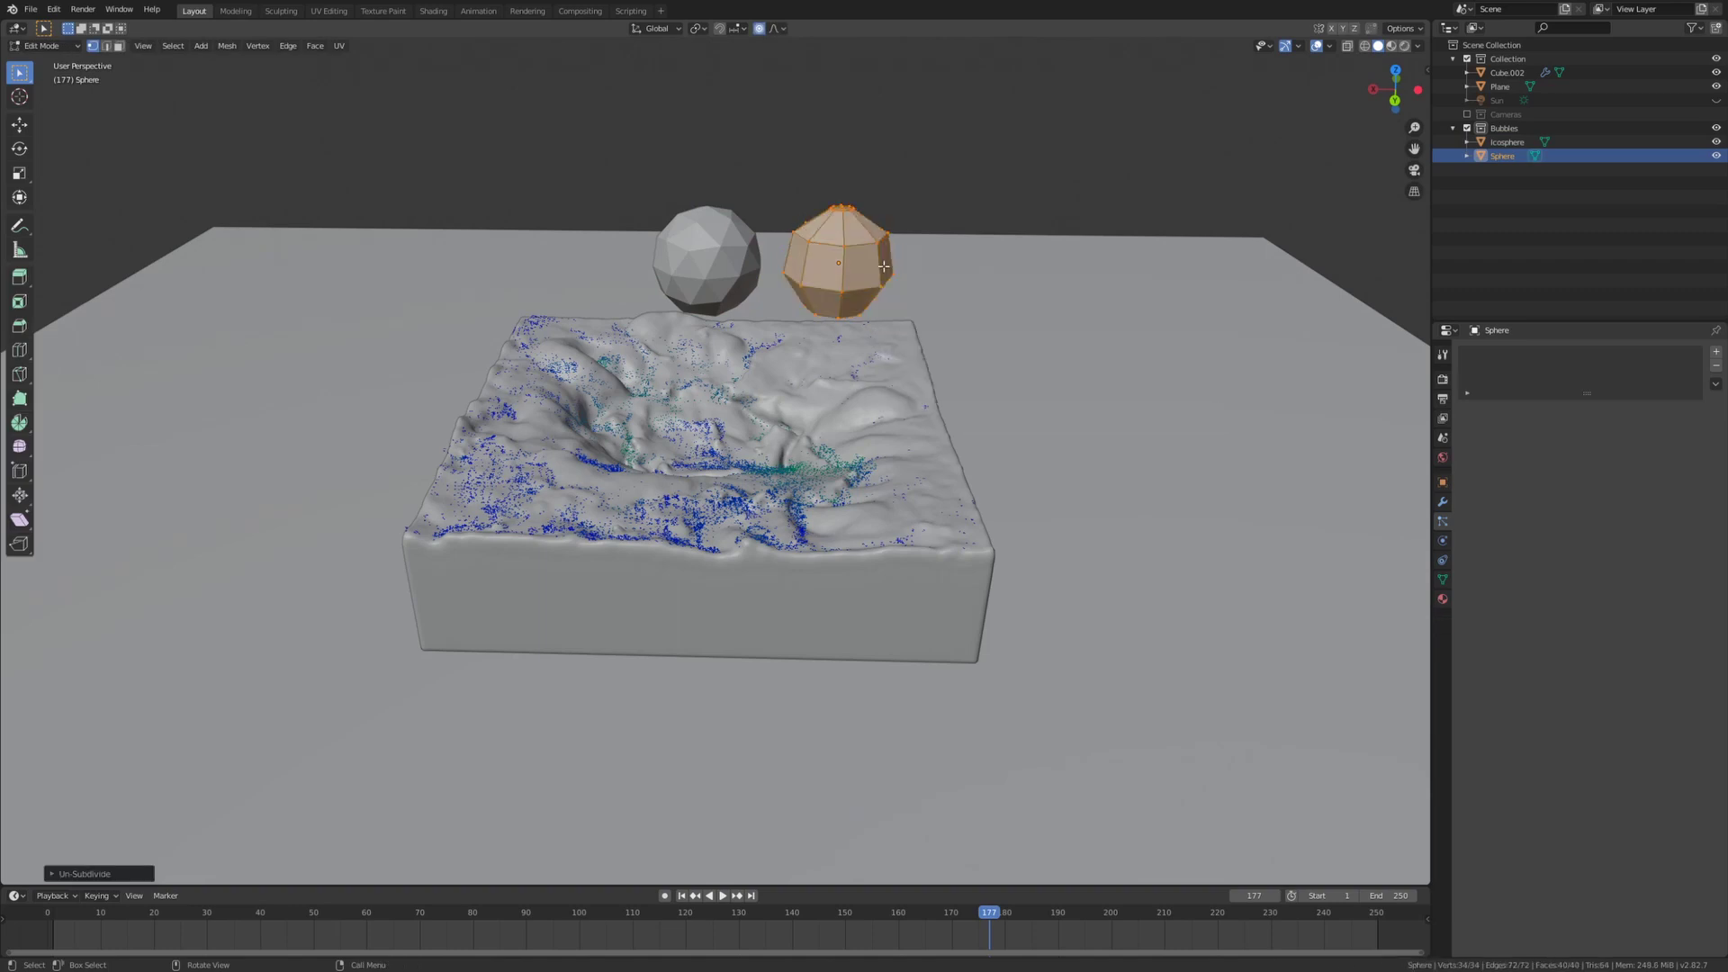
{"action": "key", "text": "Tab"}
Step: Simplify the ico sphere with a Decimate modifier at a collapse ratio of 0.5
{"action": "left_click", "coordinate": [706, 261]}
{"action": "left_click", "coordinate": [1443, 502]}
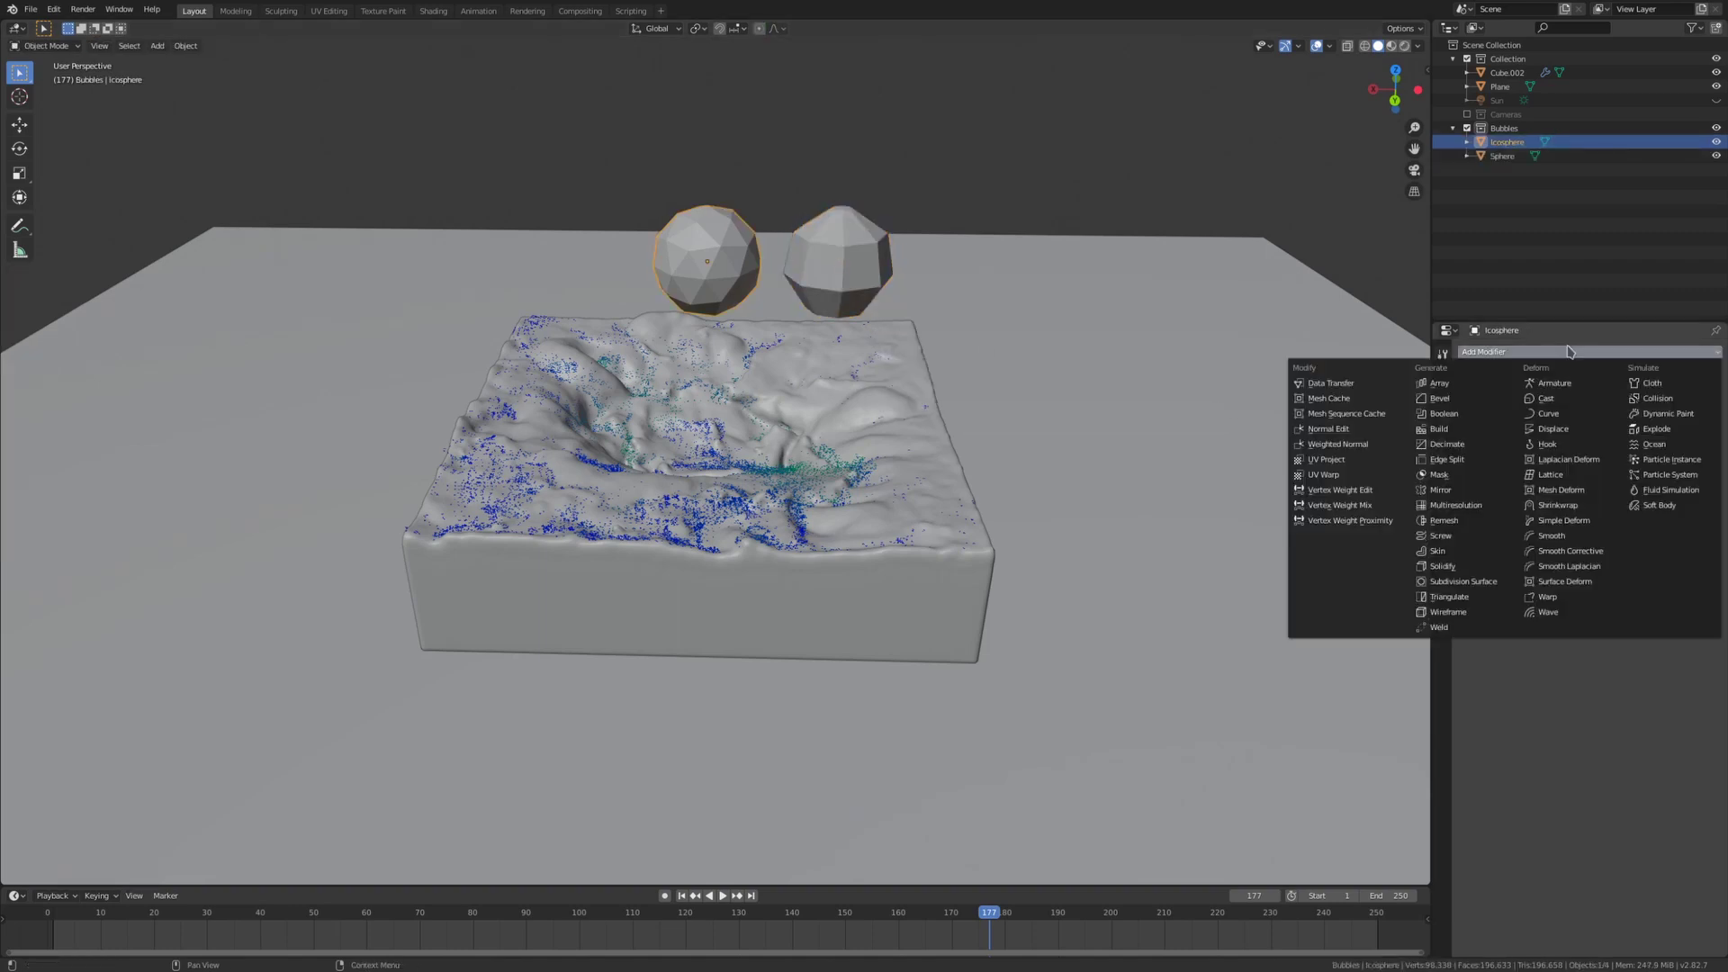
{"action": "left_click", "coordinate": [1573, 351]}
{"action": "left_click", "coordinate": [1487, 443]}
{"action": "left_click", "coordinate": [1594, 430]}
{"action": "type", "text": "0.5"}
{"action": "key", "text": "Return"}
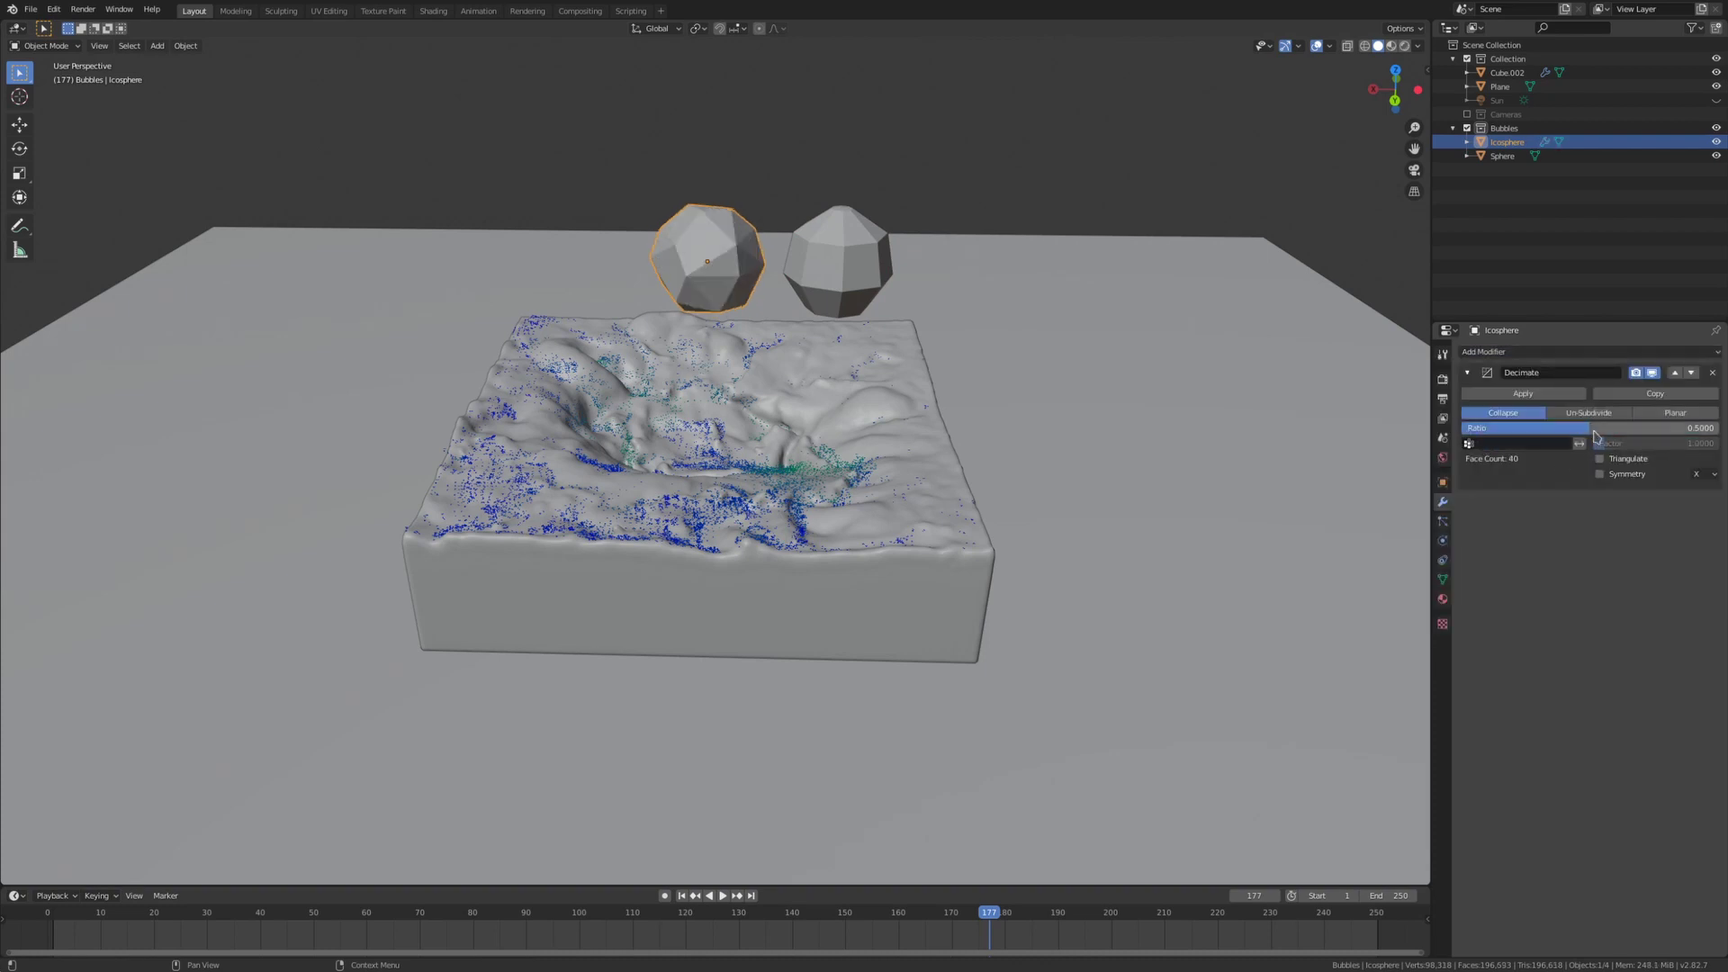
{"action": "left_click", "coordinate": [1589, 414]}
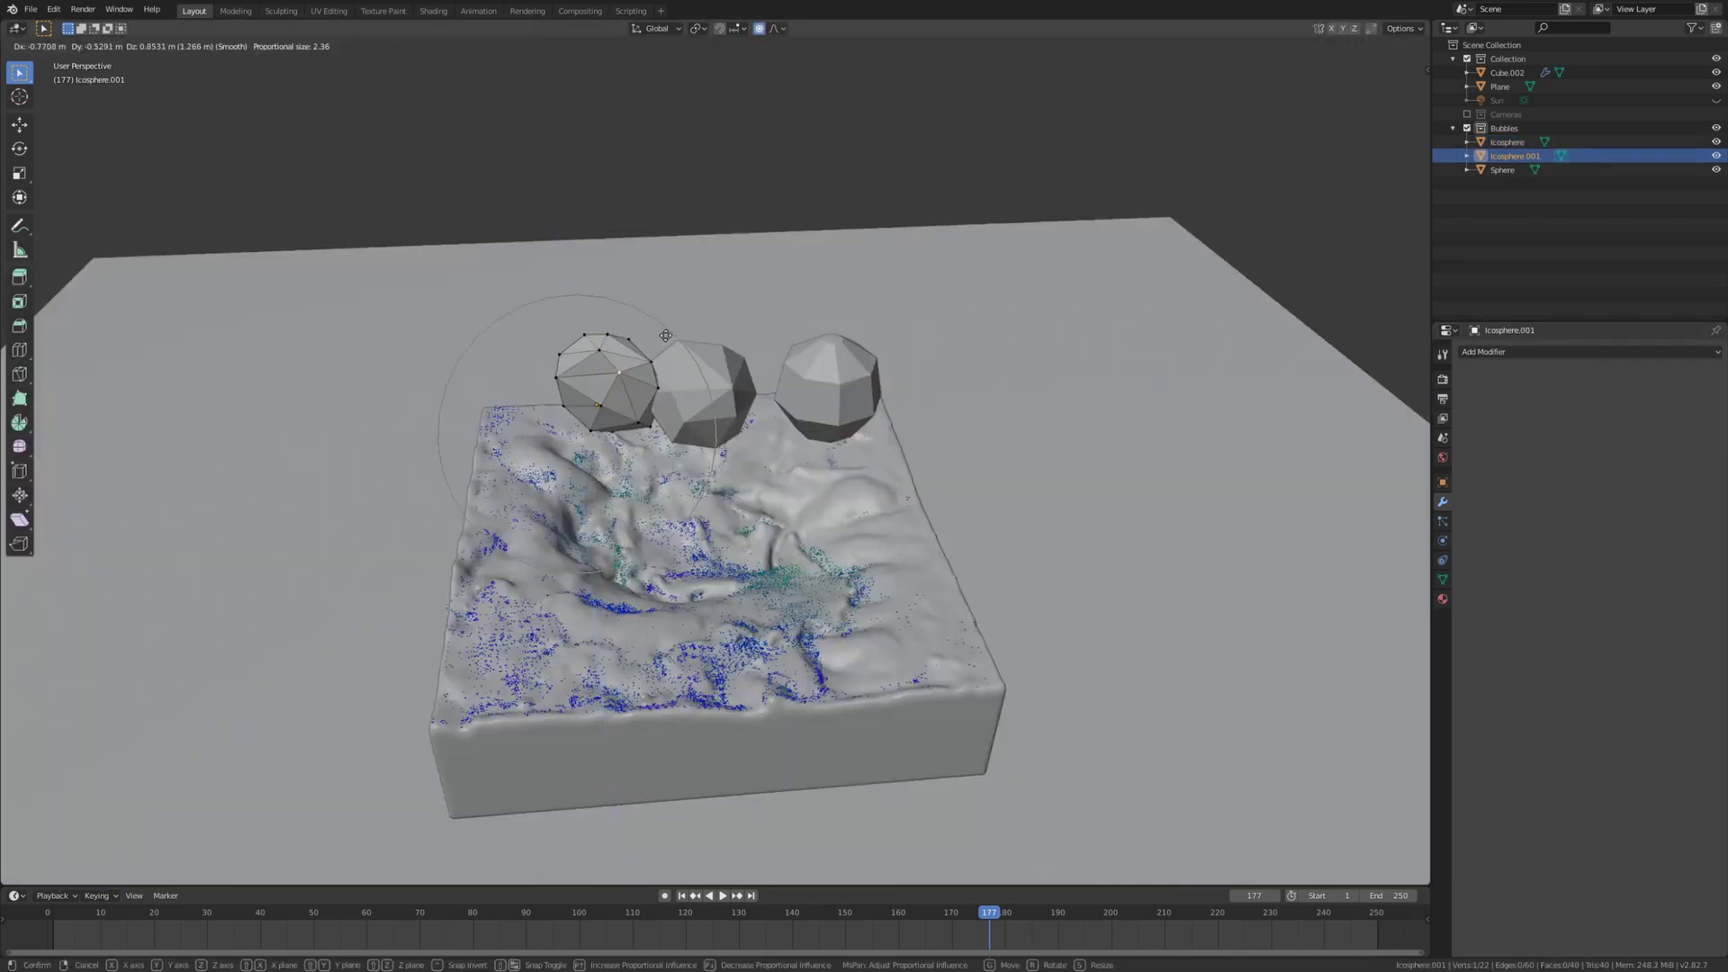
Step: Duplicate the low-poly ico sphere and rescale the copy's mesh in Edit Mode
{"action": "key", "text": "shift+d"}
{"action": "left_click", "coordinate": [1040, 498]}
{"action": "key", "text": "Tab"}
{"action": "key", "text": "s"}
{"action": "key", "text": "Tab"}
Step: Move the low-poly UV sphere aside, duplicate it and rescale the copy into a different bubble shape
{"action": "left_click", "coordinate": [828, 387]}
{"action": "key", "text": "g"}
{"action": "left_click", "coordinate": [965, 431]}
{"action": "key", "text": "shift+d"}
{"action": "left_click", "coordinate": [814, 254]}
{"action": "key", "text": "s"}
{"action": "key", "text": "Return"}
{"action": "key", "text": "Tab"}
{"action": "middle_click_drag", "start_coordinate": [813, 253], "coordinate": [839, 310]}
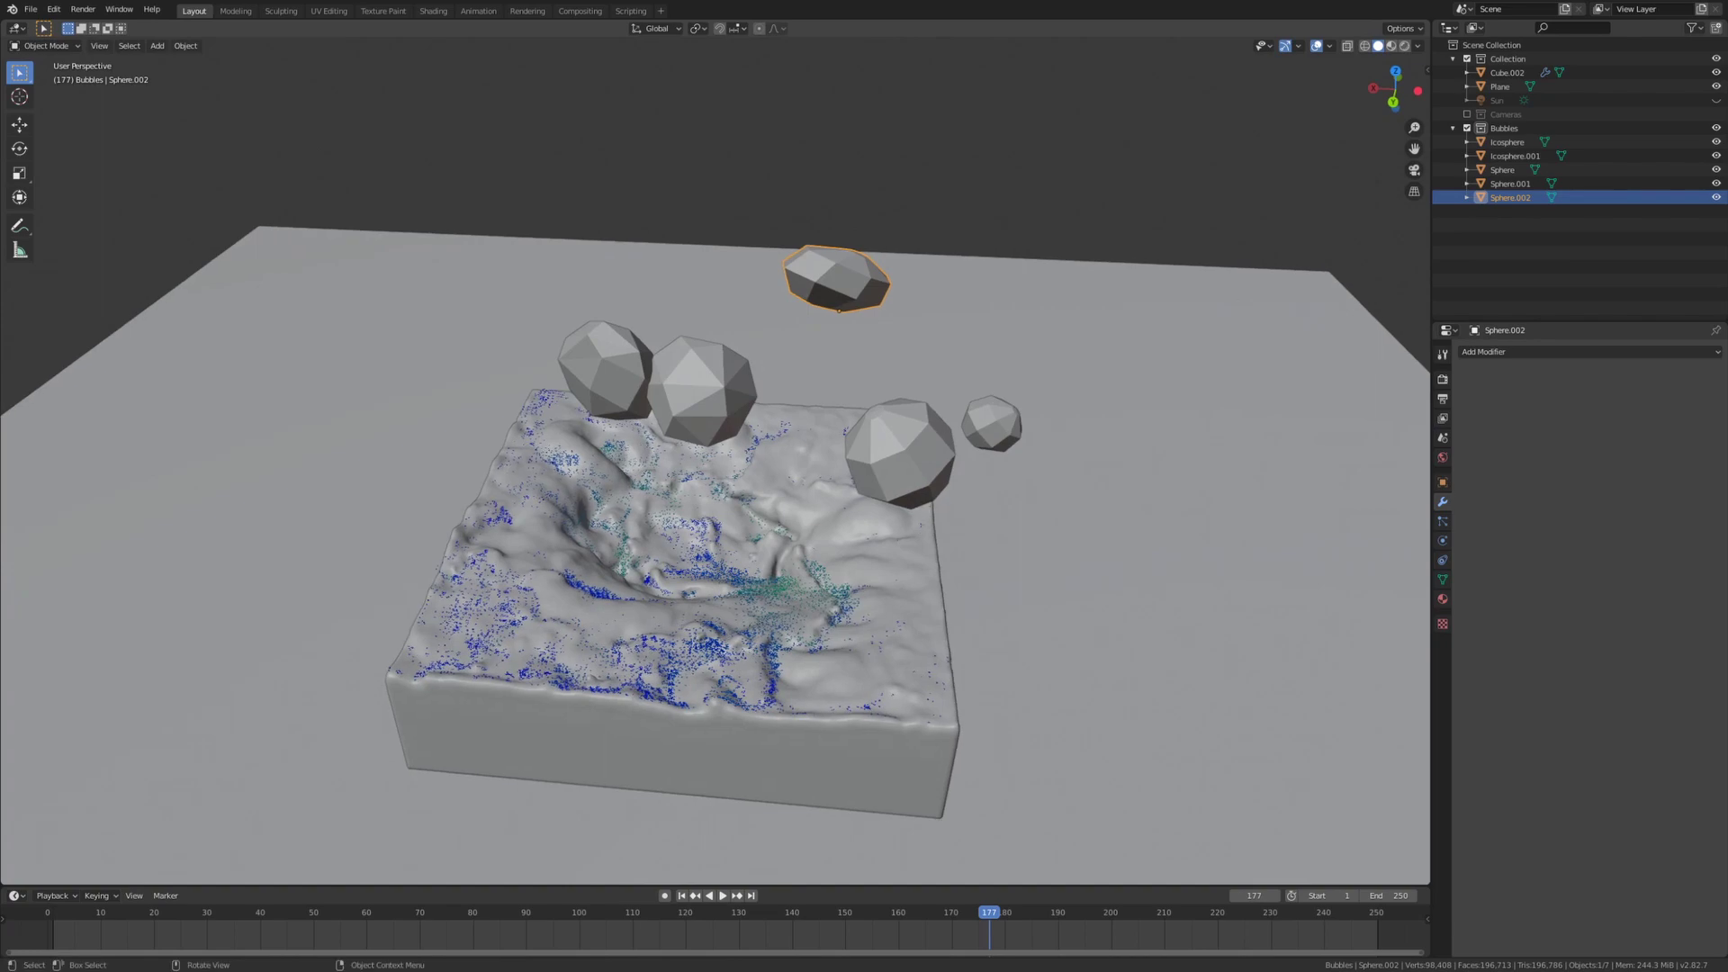
Step: Reshape further ico sphere copies in Edit Mode into stretched and irregular bubble variants
{"action": "key", "text": "Tab"}
{"action": "key", "text": "s"}
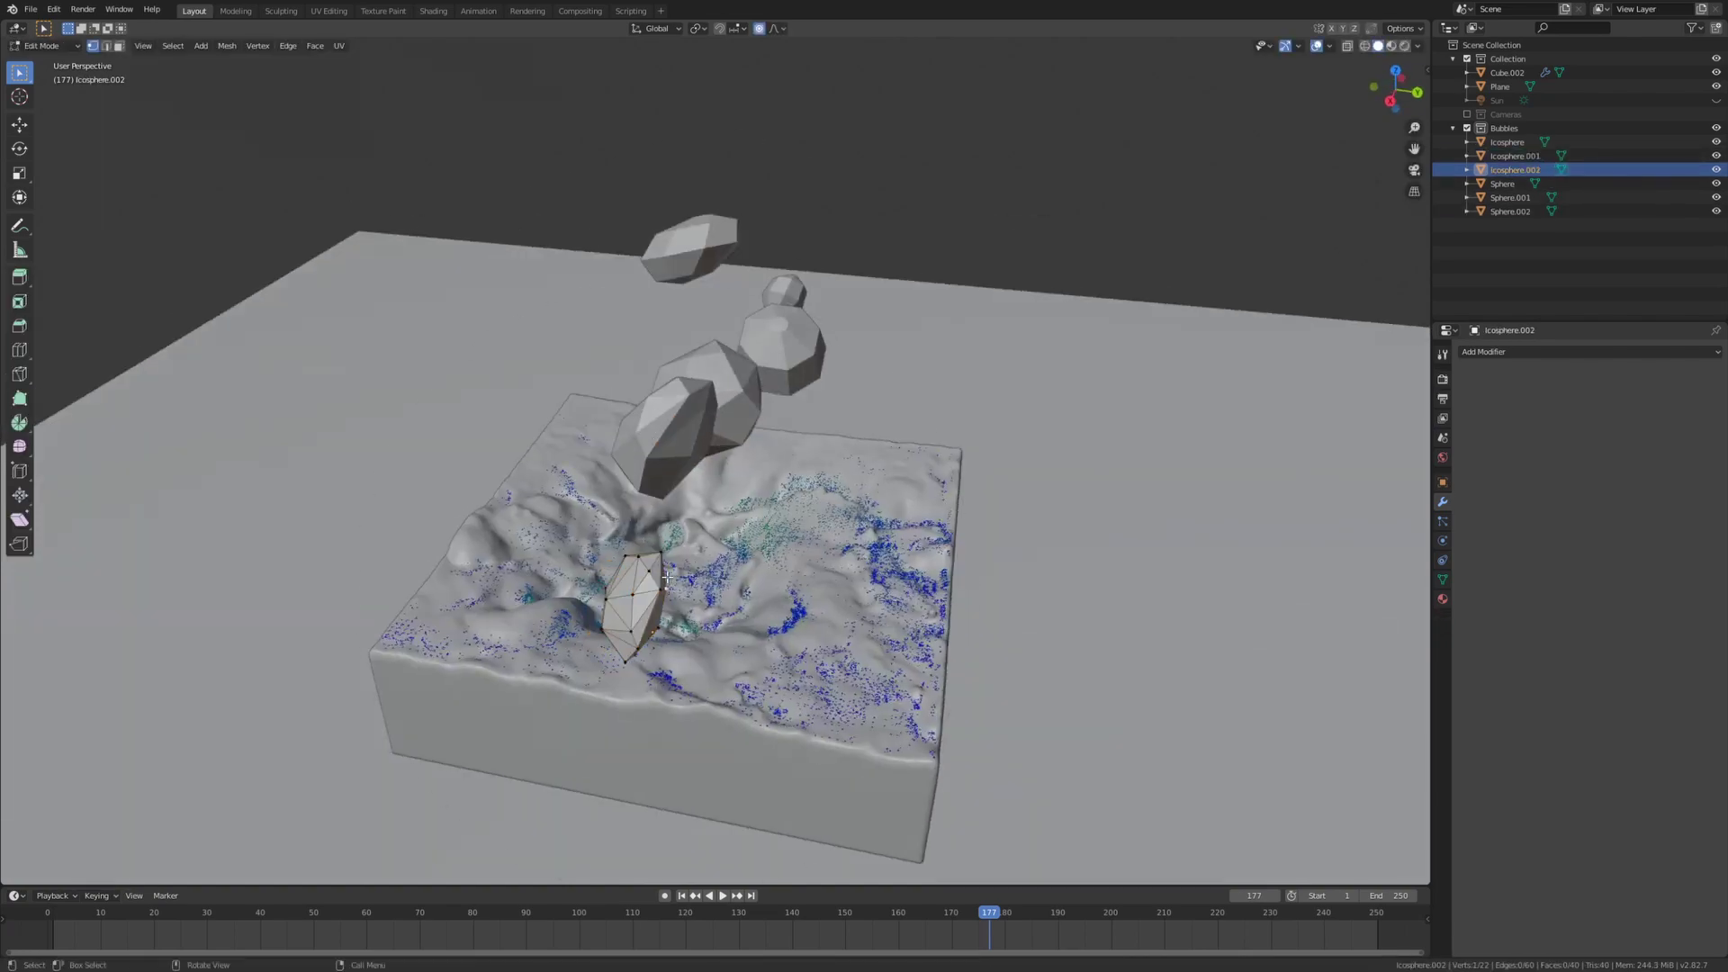
{"action": "key", "text": "Tab"}
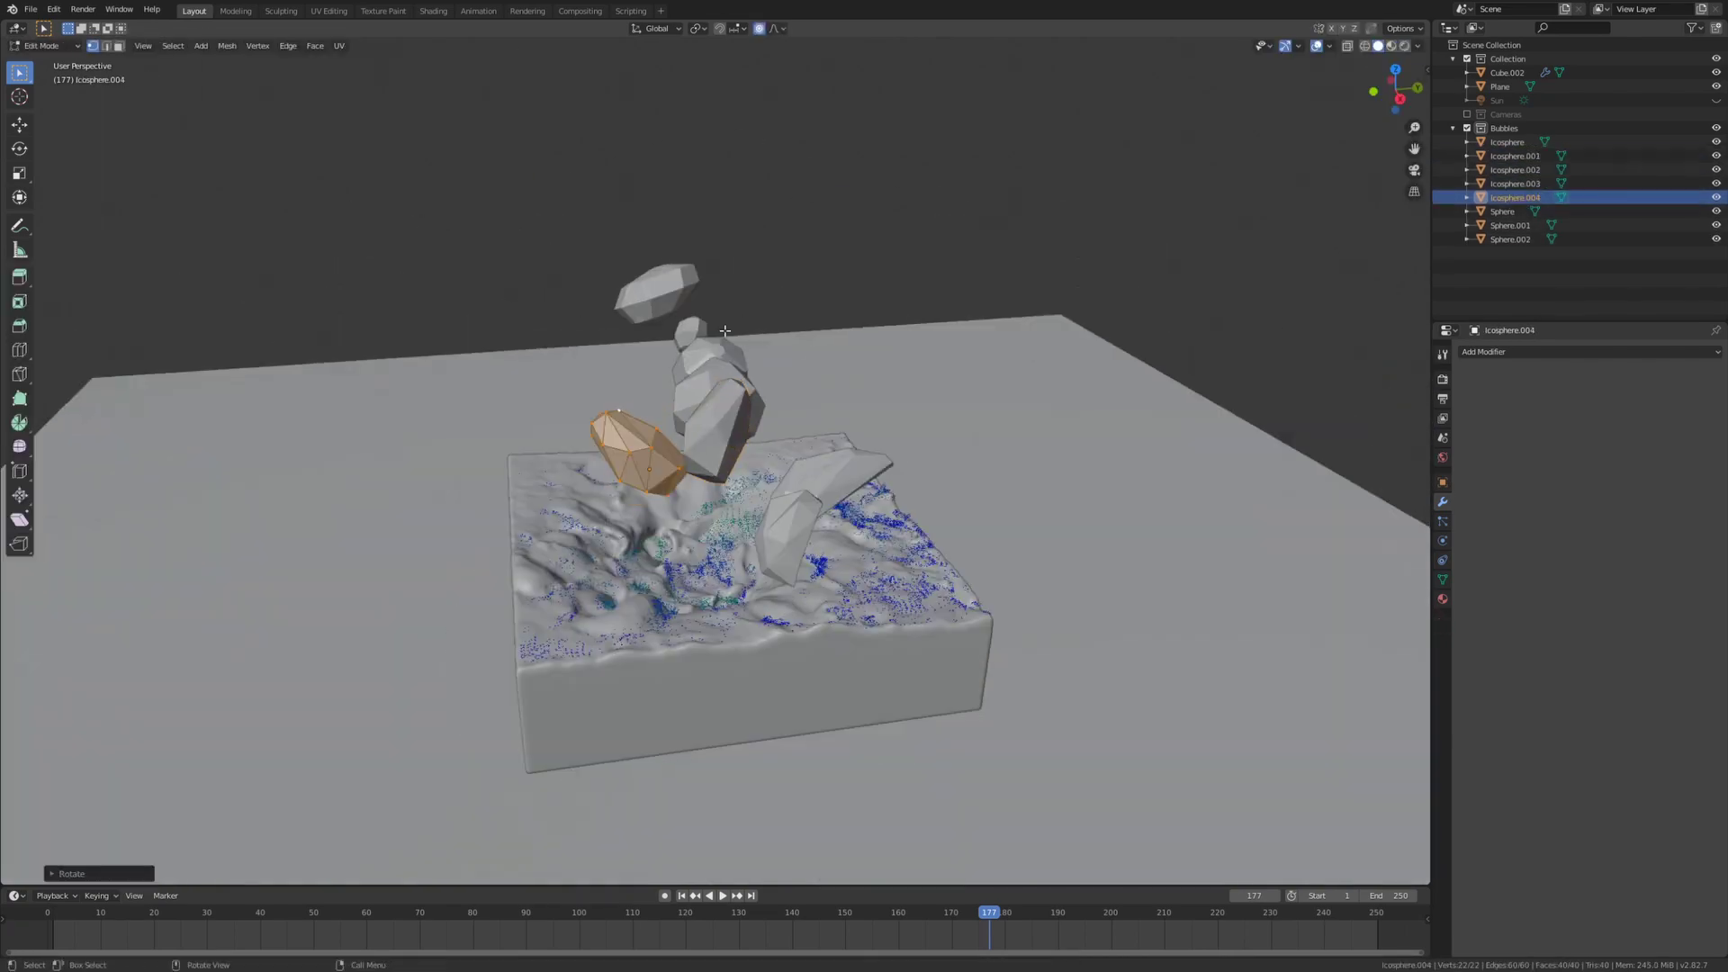
{"action": "key", "text": "Tab"}
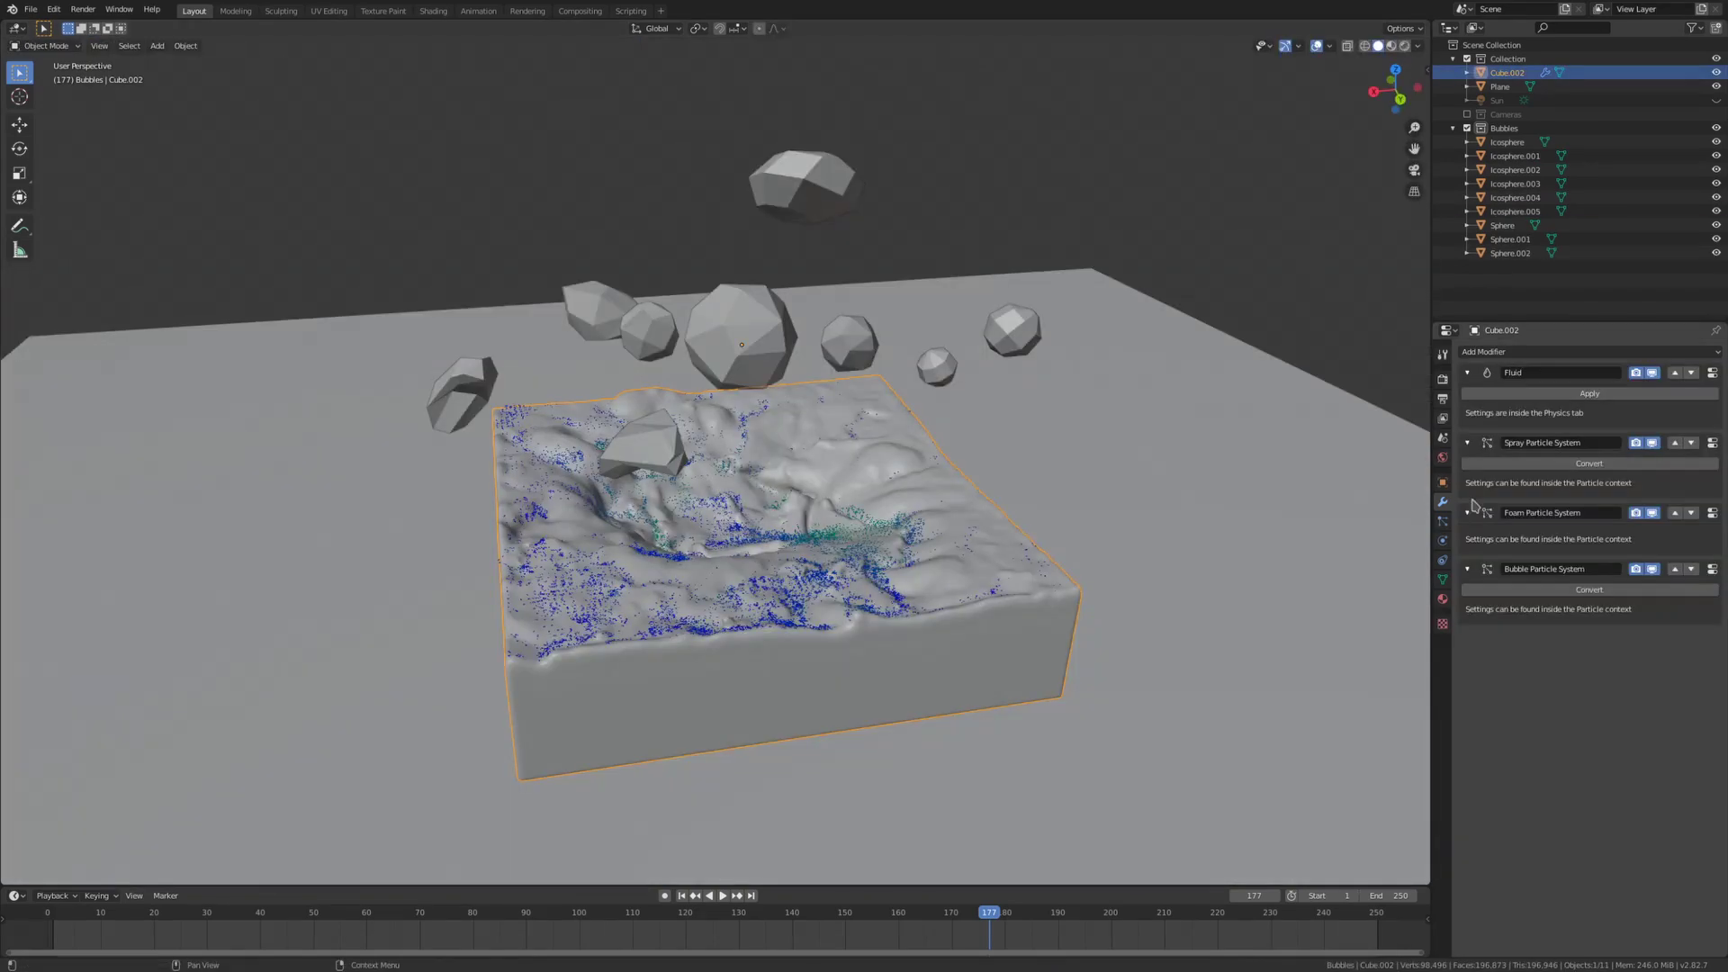
Step: Assign the Bubbles collection as the instance collection of the fluid mesh's Bubbles particle system
{"action": "left_click", "coordinate": [1442, 521]}
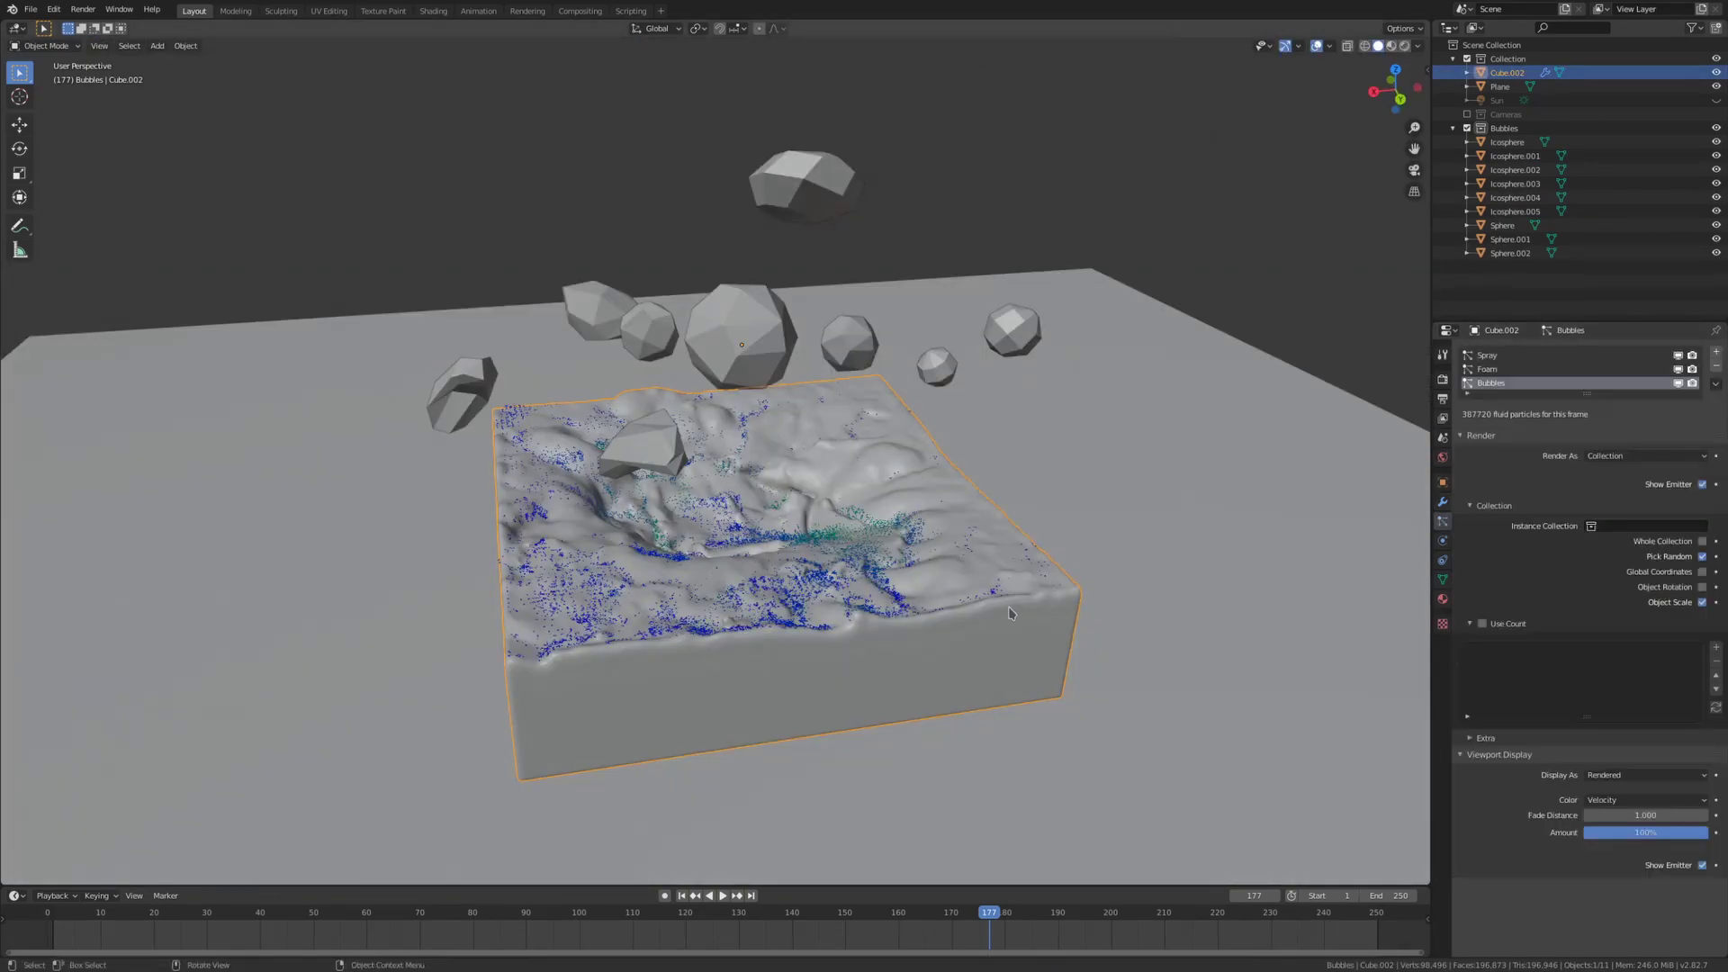
{"action": "left_click", "coordinate": [1660, 527]}
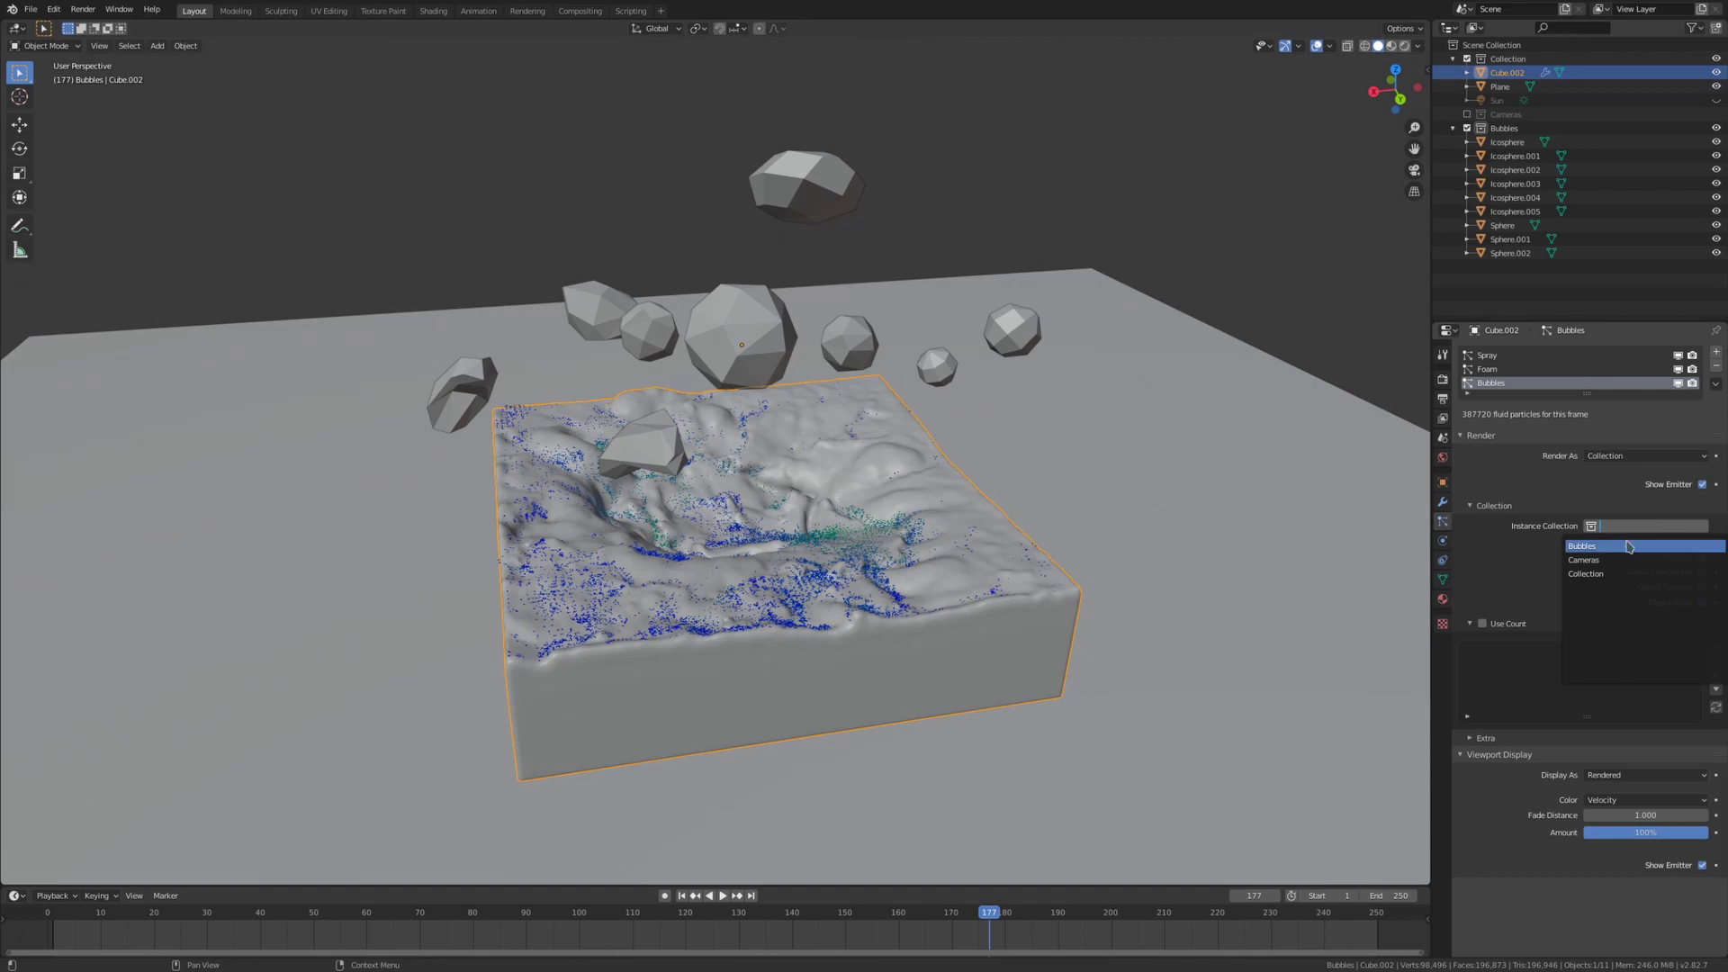
{"action": "left_click", "coordinate": [1630, 548]}
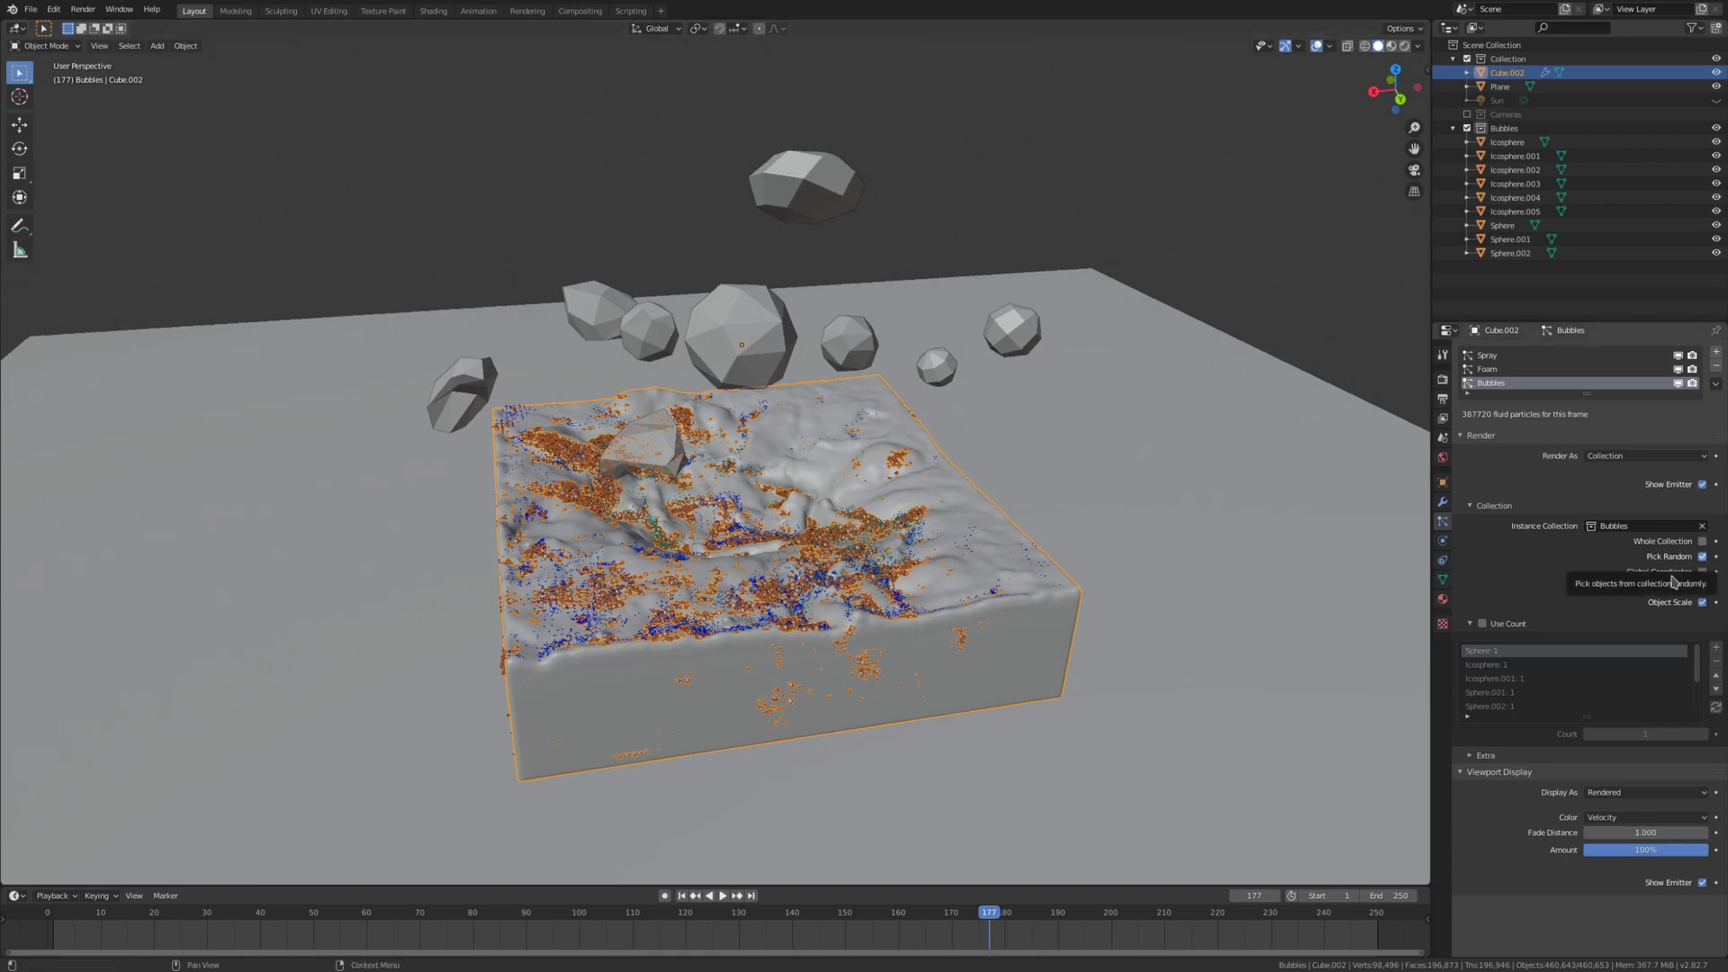
Step: Enable Use Count for the Bubbles particles and set the Sphere object's count to 50
{"action": "left_click", "coordinate": [1483, 624]}
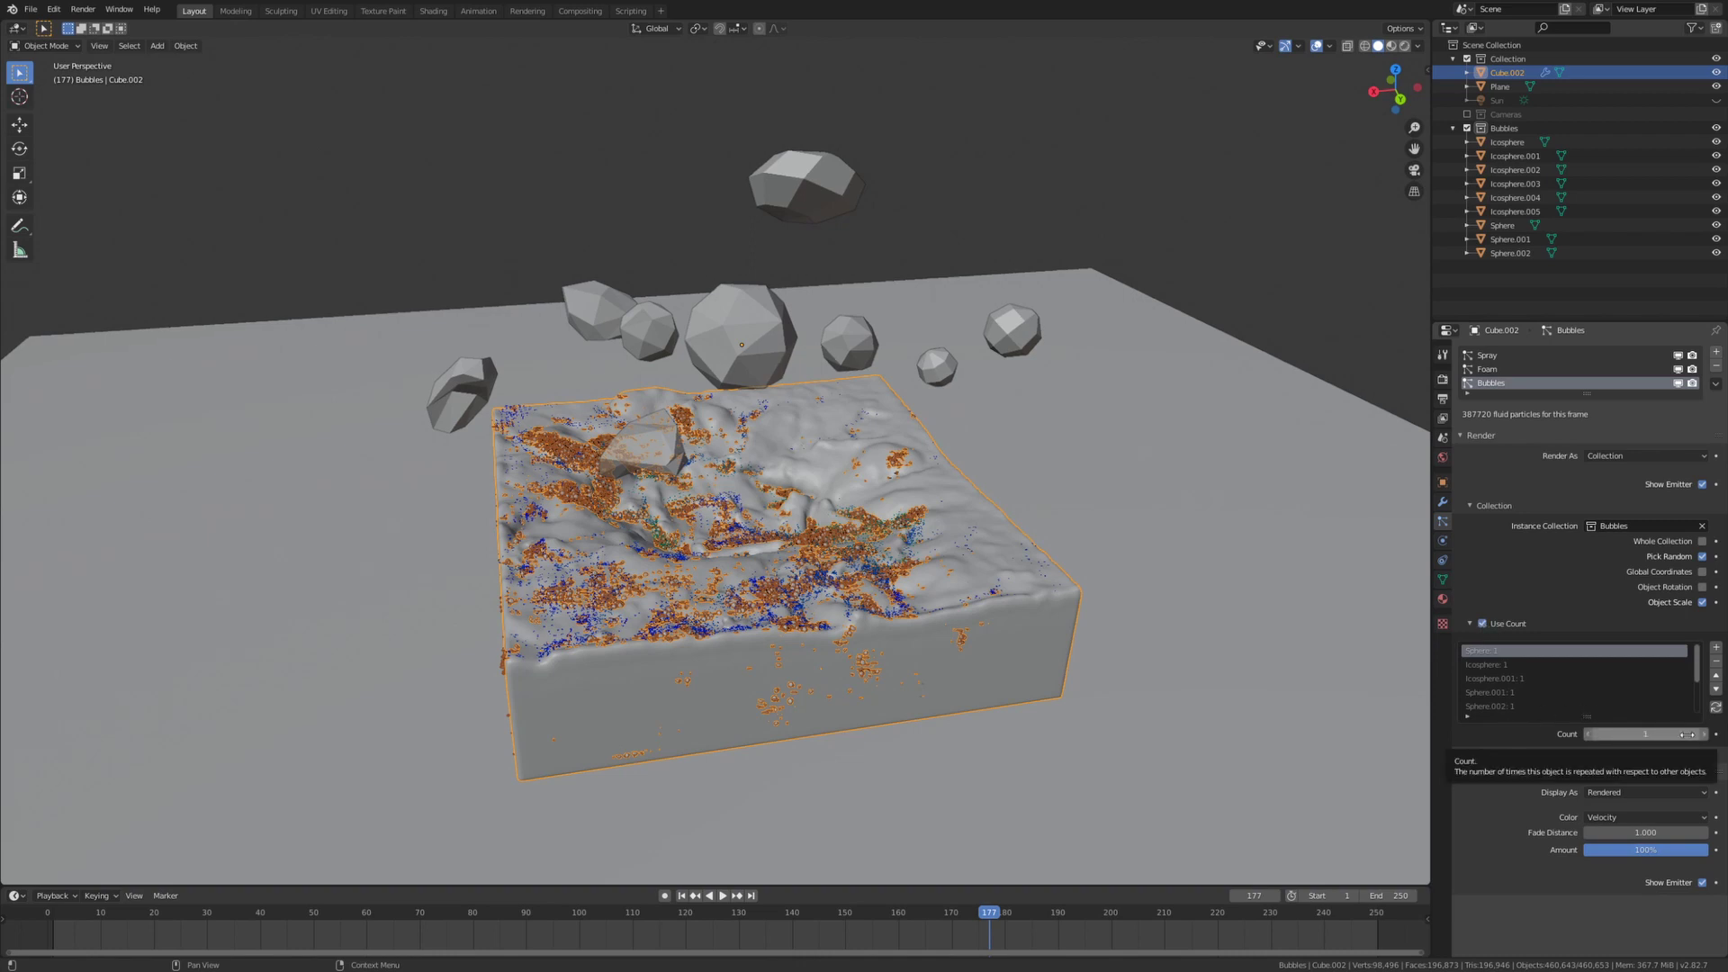
{"action": "left_click", "coordinate": [1636, 735]}
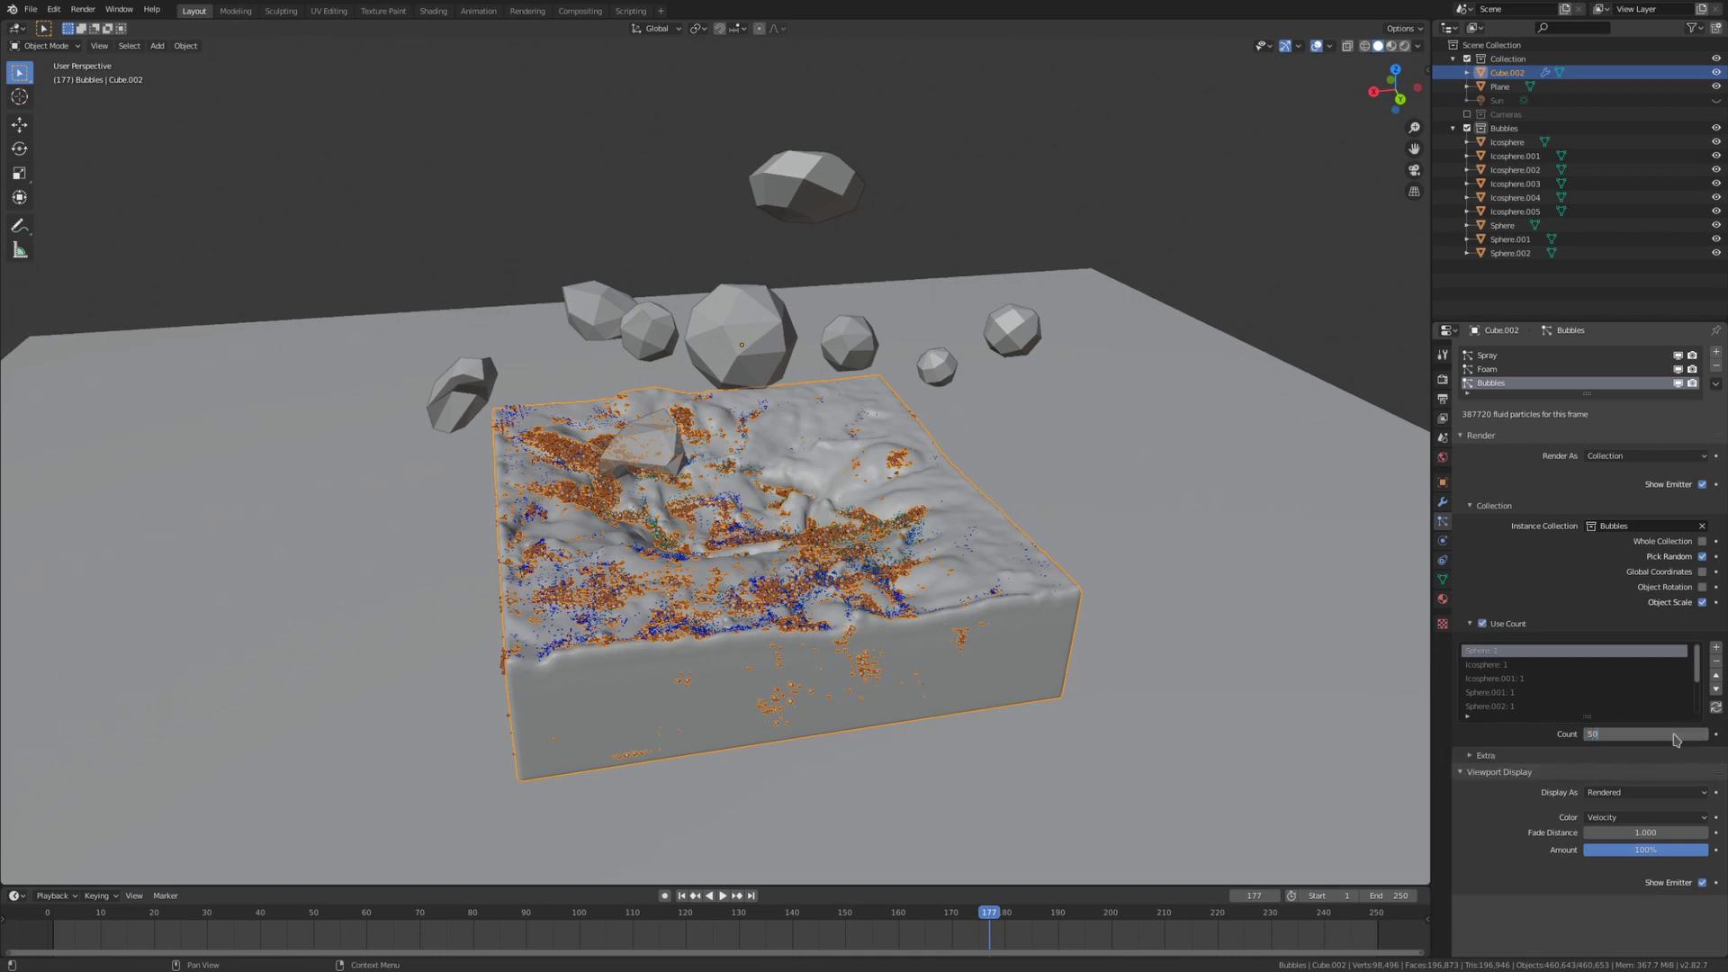
{"action": "key", "text": "Return"}
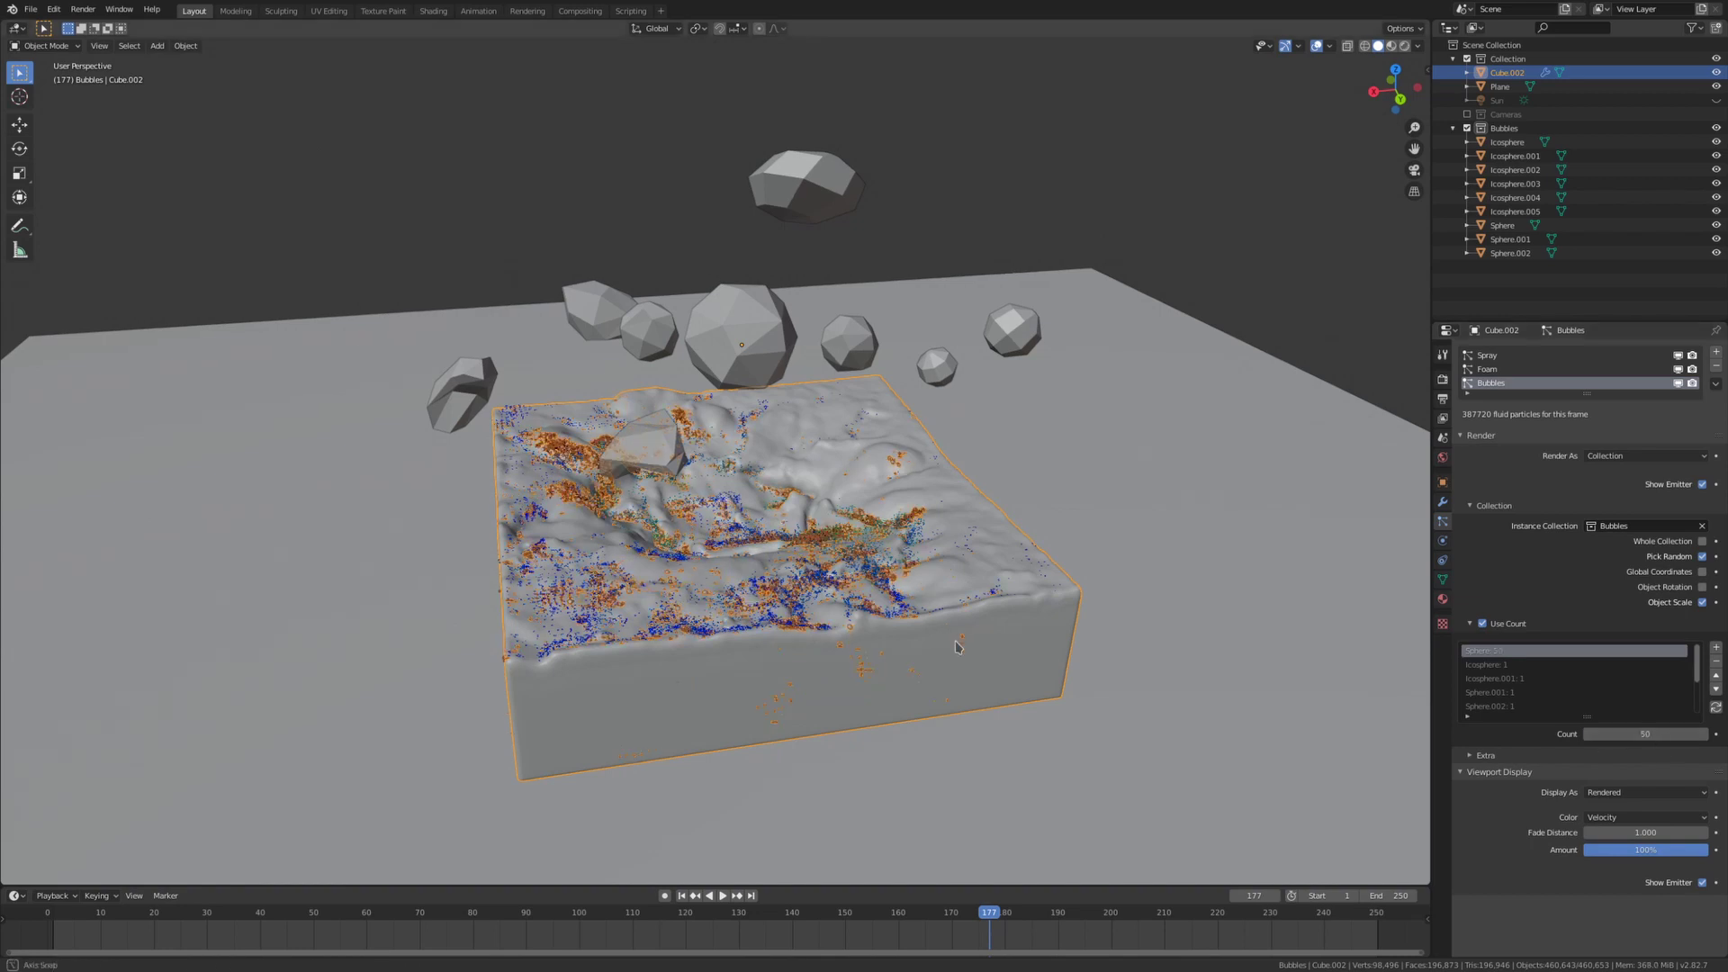
Step: Add a cube to the Bubbles collection, raise it along Z and delete all its geometry, keeping the empty object
{"action": "key", "text": "shift+a"}
{"action": "left_click", "coordinate": [1012, 540]}
{"action": "key", "text": "g"}
{"action": "key", "text": "z"}
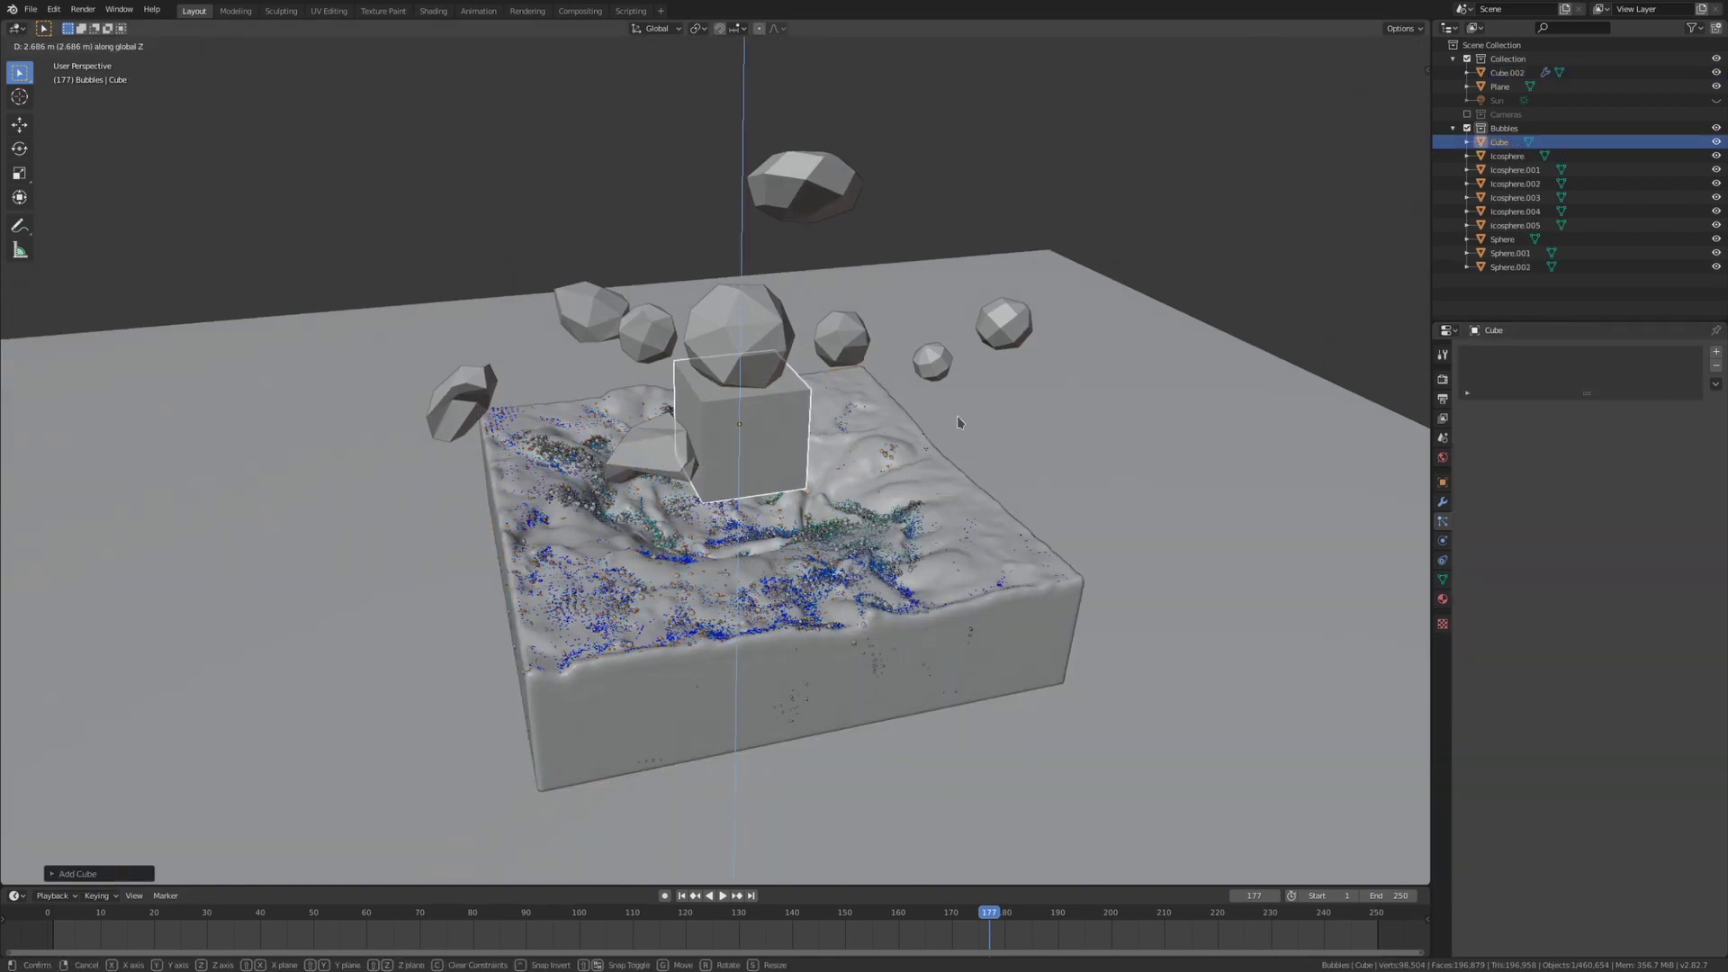
{"action": "left_click", "coordinate": [959, 422]}
{"action": "key", "text": "Tab"}
{"action": "key", "text": "x"}
{"action": "left_click", "coordinate": [958, 417]}
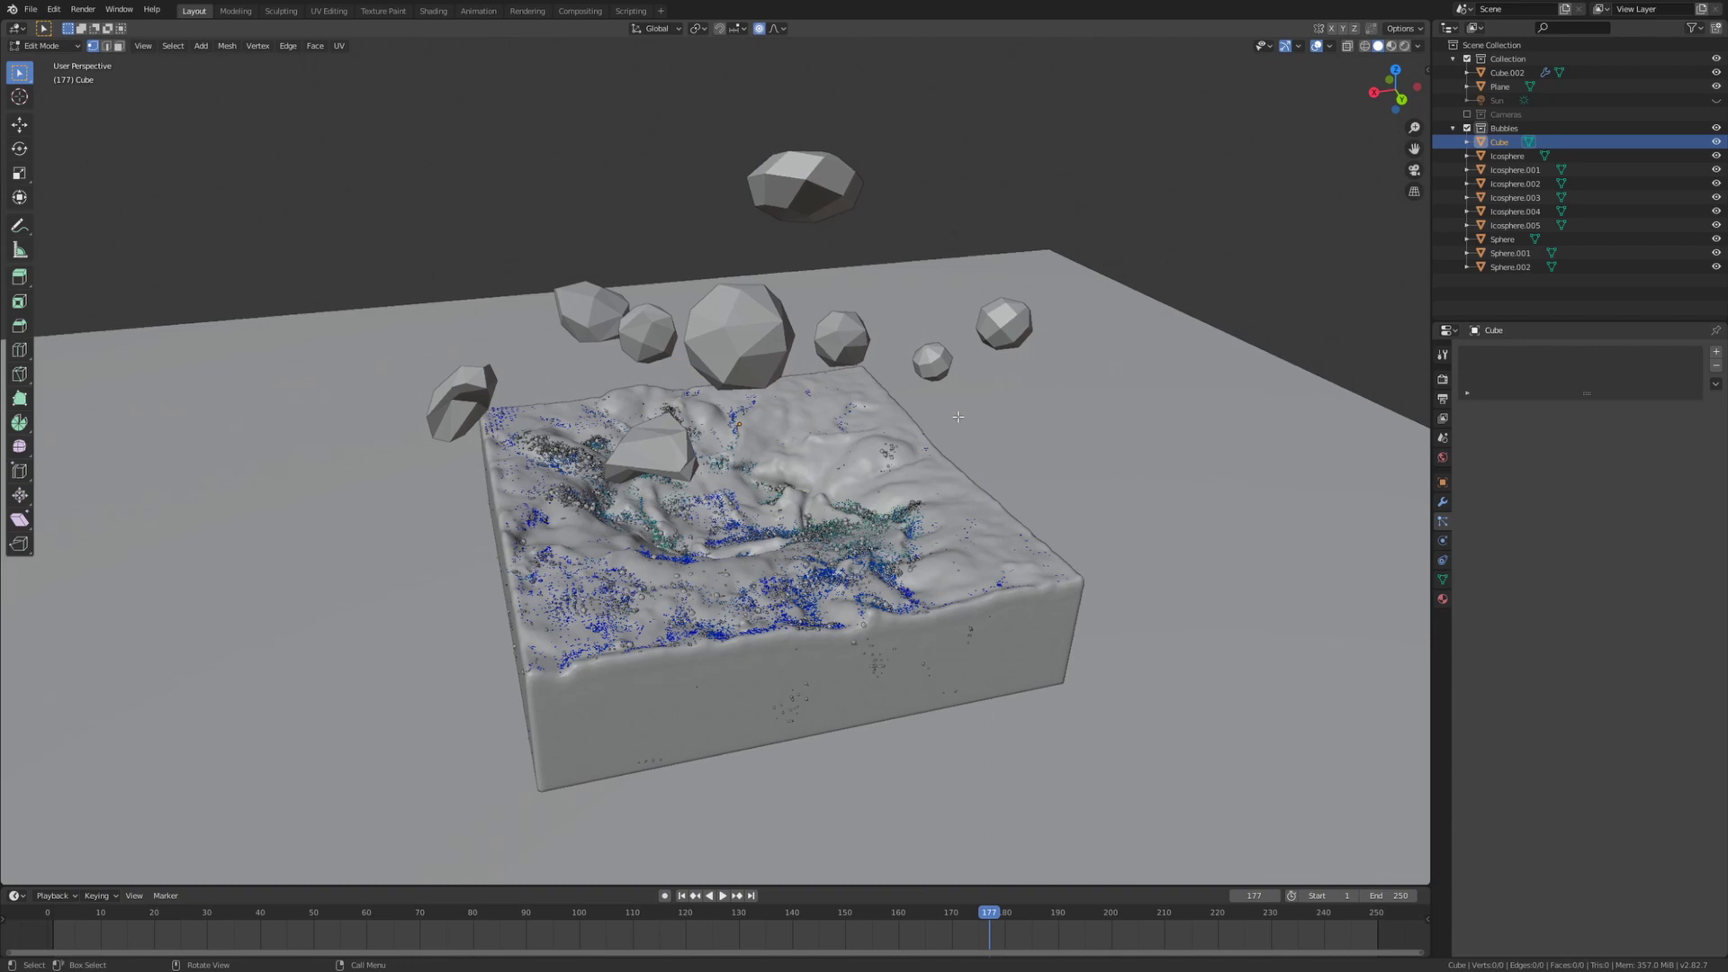
{"action": "key", "text": "Tab"}
Step: Set the empty Cube object's count to 1000 in the fluid mesh's Bubbles particle system
{"action": "left_click", "coordinate": [1508, 72]}
{"action": "left_click", "coordinate": [1654, 733]}
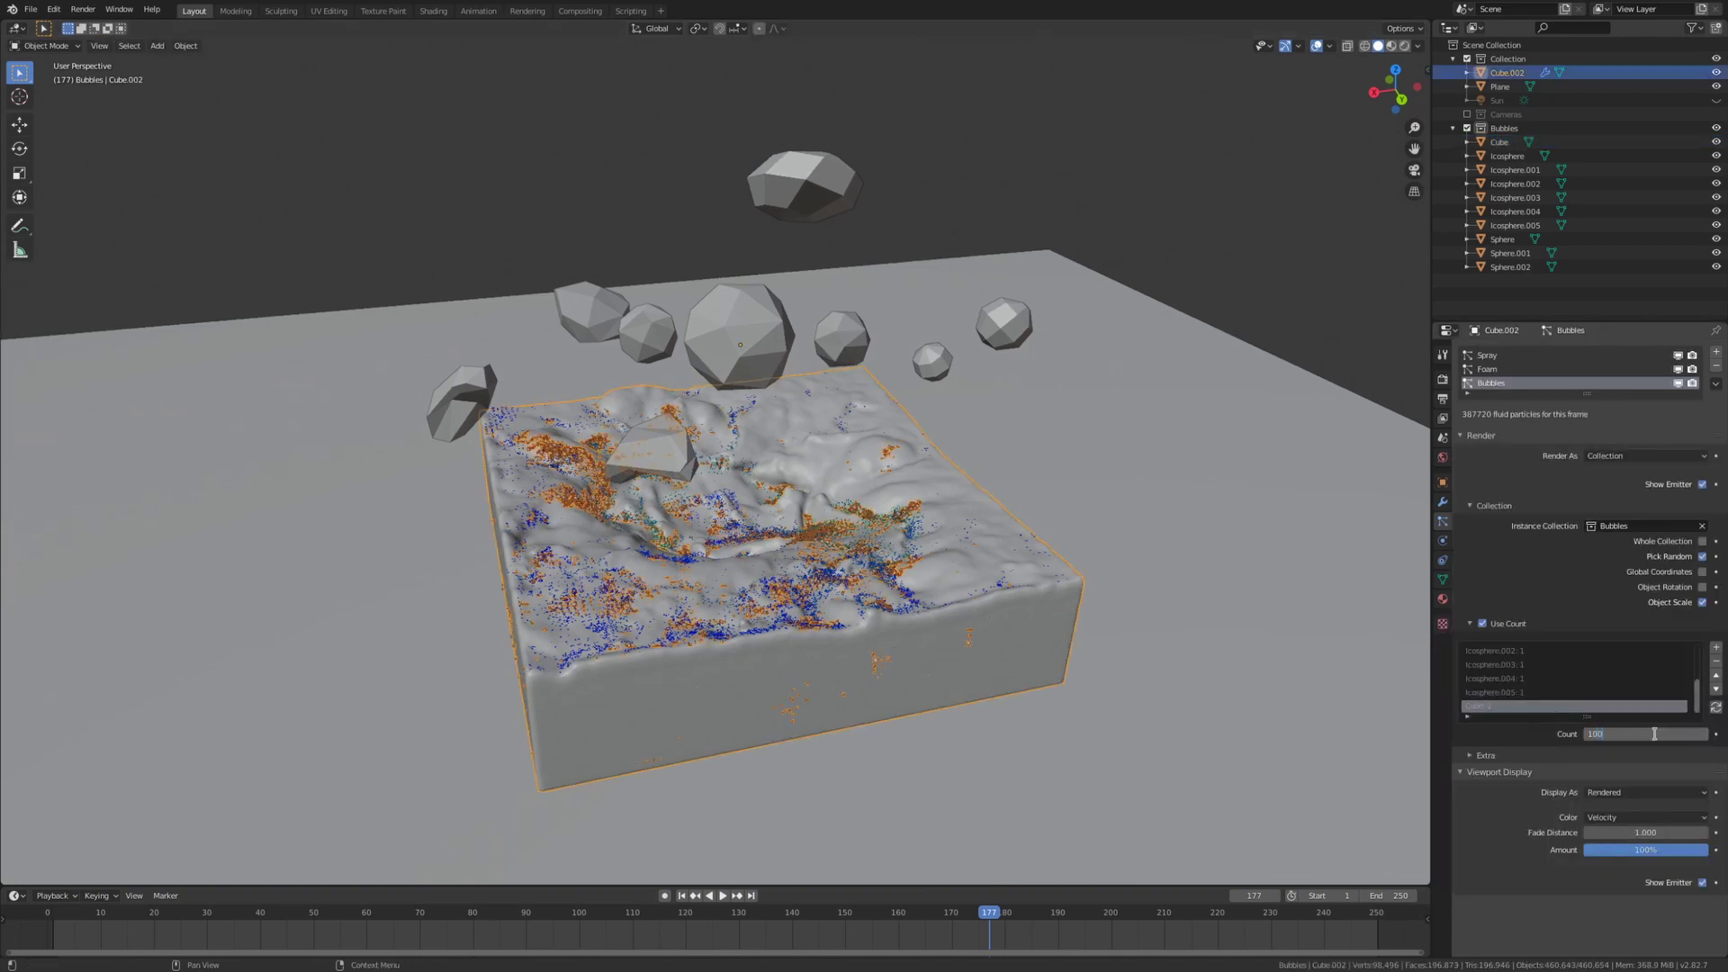
{"action": "key", "text": "Return"}
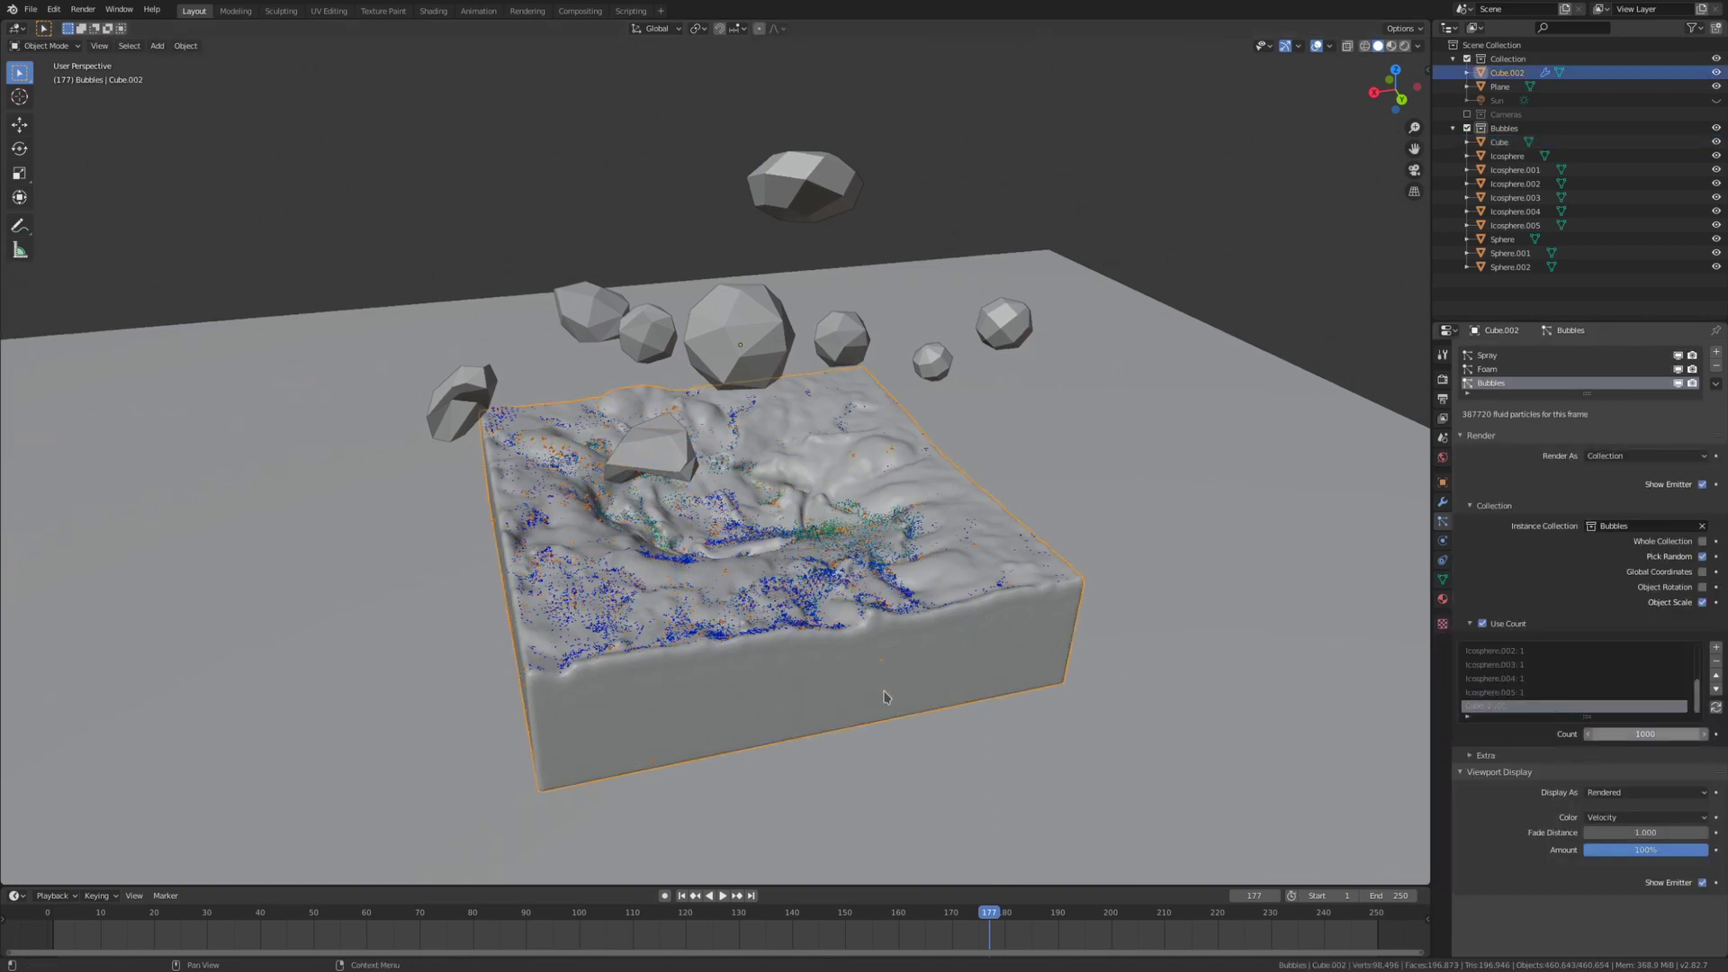
{"action": "scroll", "coordinate": [886, 695], "scroll_direction": "up", "scroll_amount": 6}
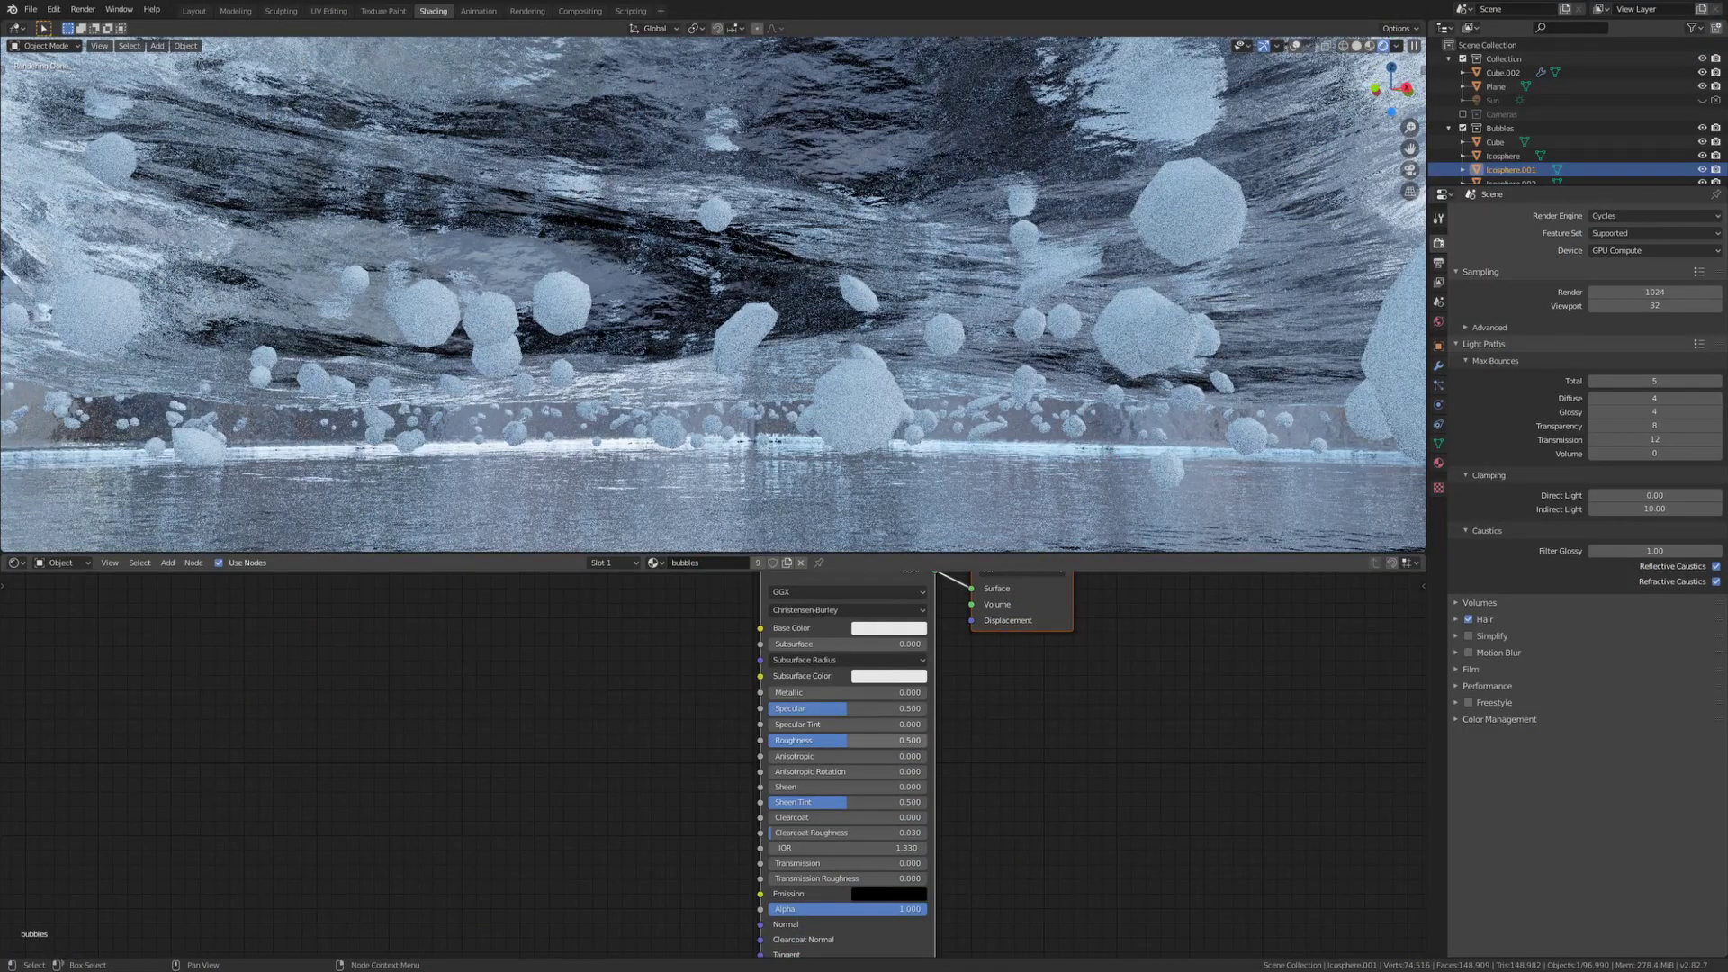
Step: Set the bubbles material's roughness to 0 and its transmission to 1
{"action": "double_click", "coordinate": [846, 740]}
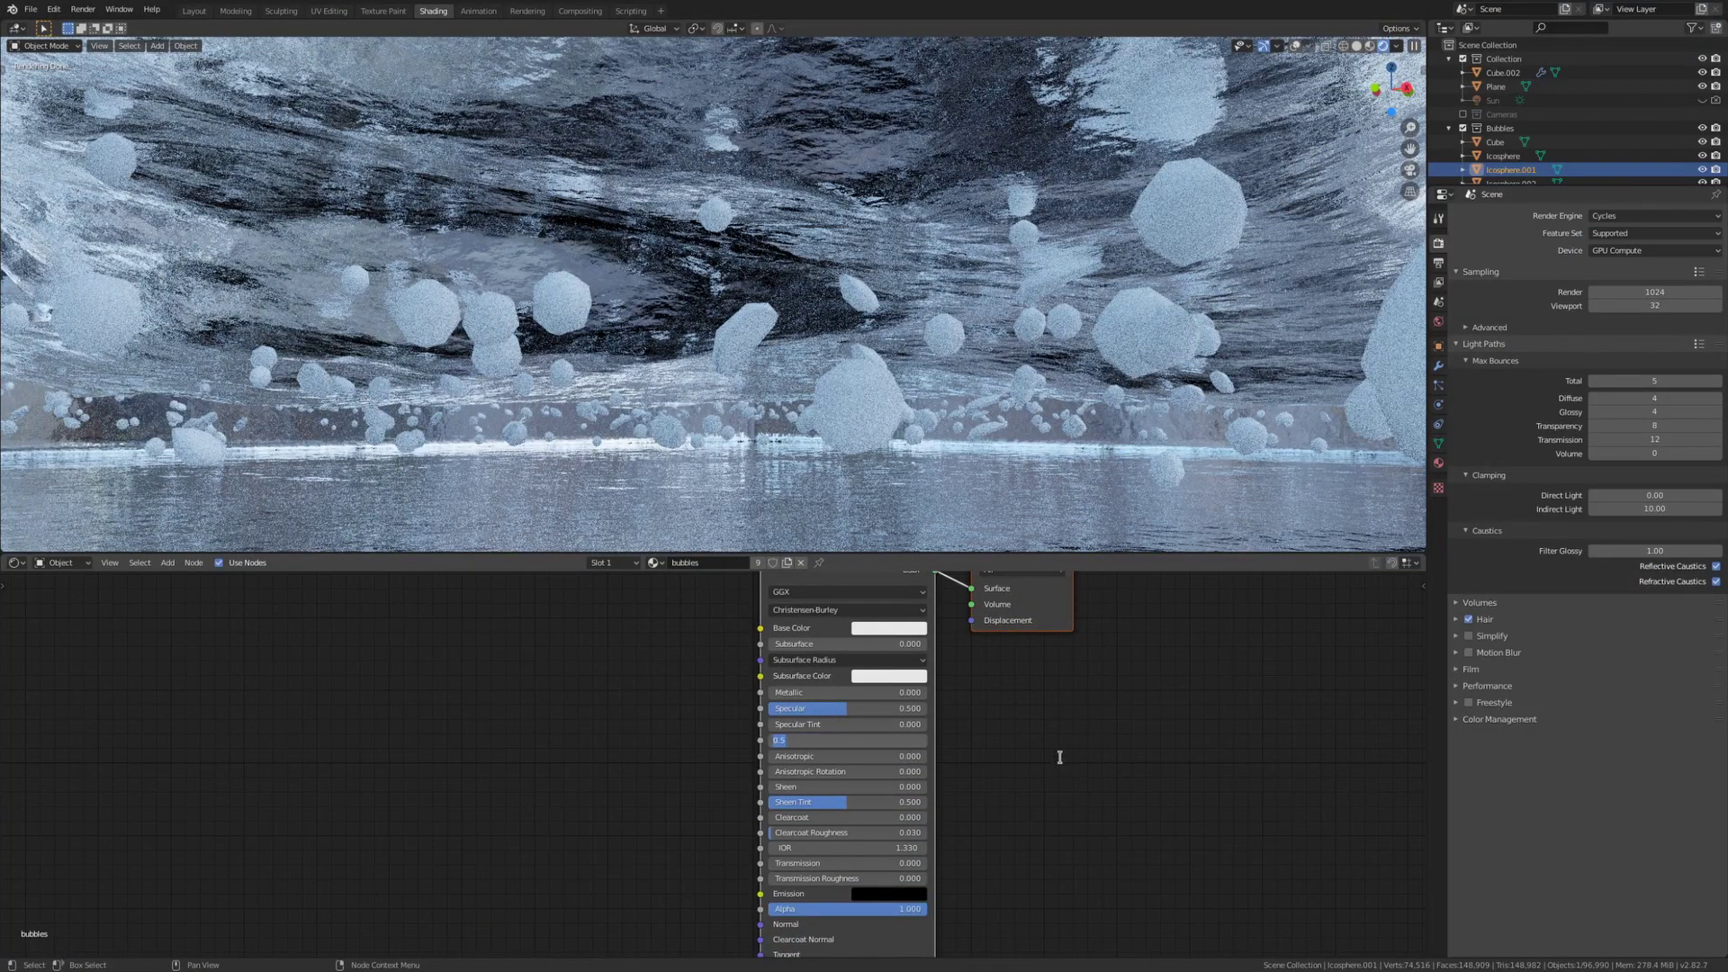
{"action": "type", "text": "0"}
{"action": "key", "text": "Return"}
{"action": "double_click", "coordinate": [852, 864]}
{"action": "type", "text": "1"}
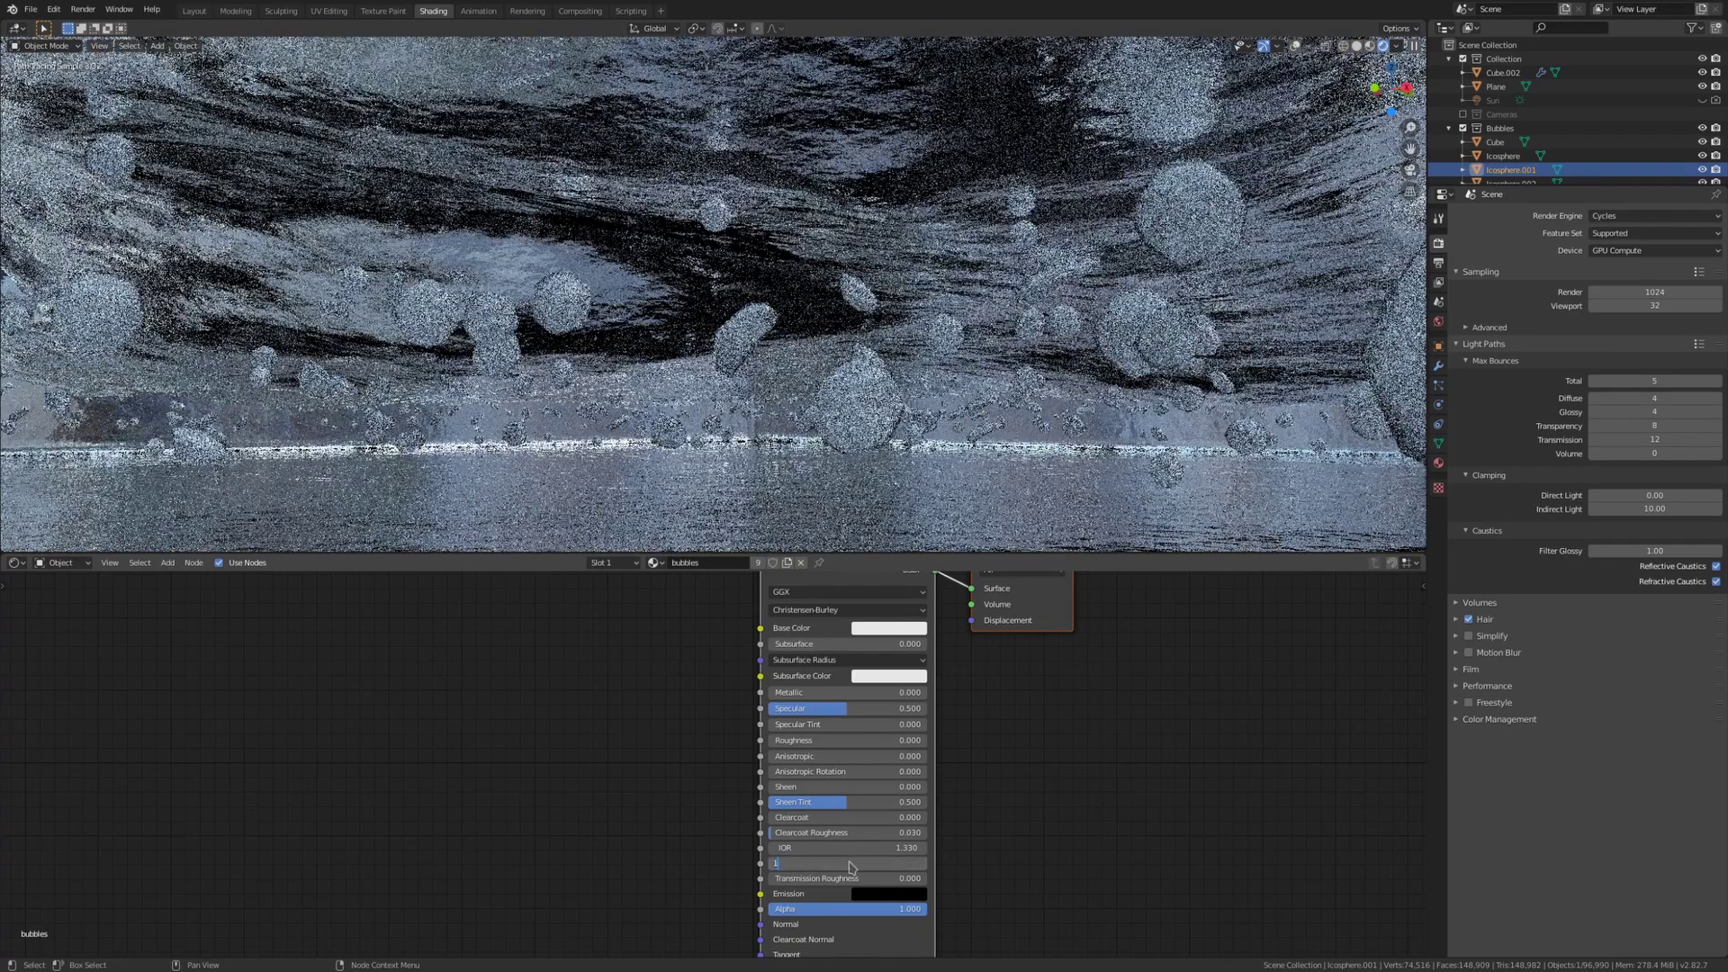
{"action": "key", "text": "Return"}
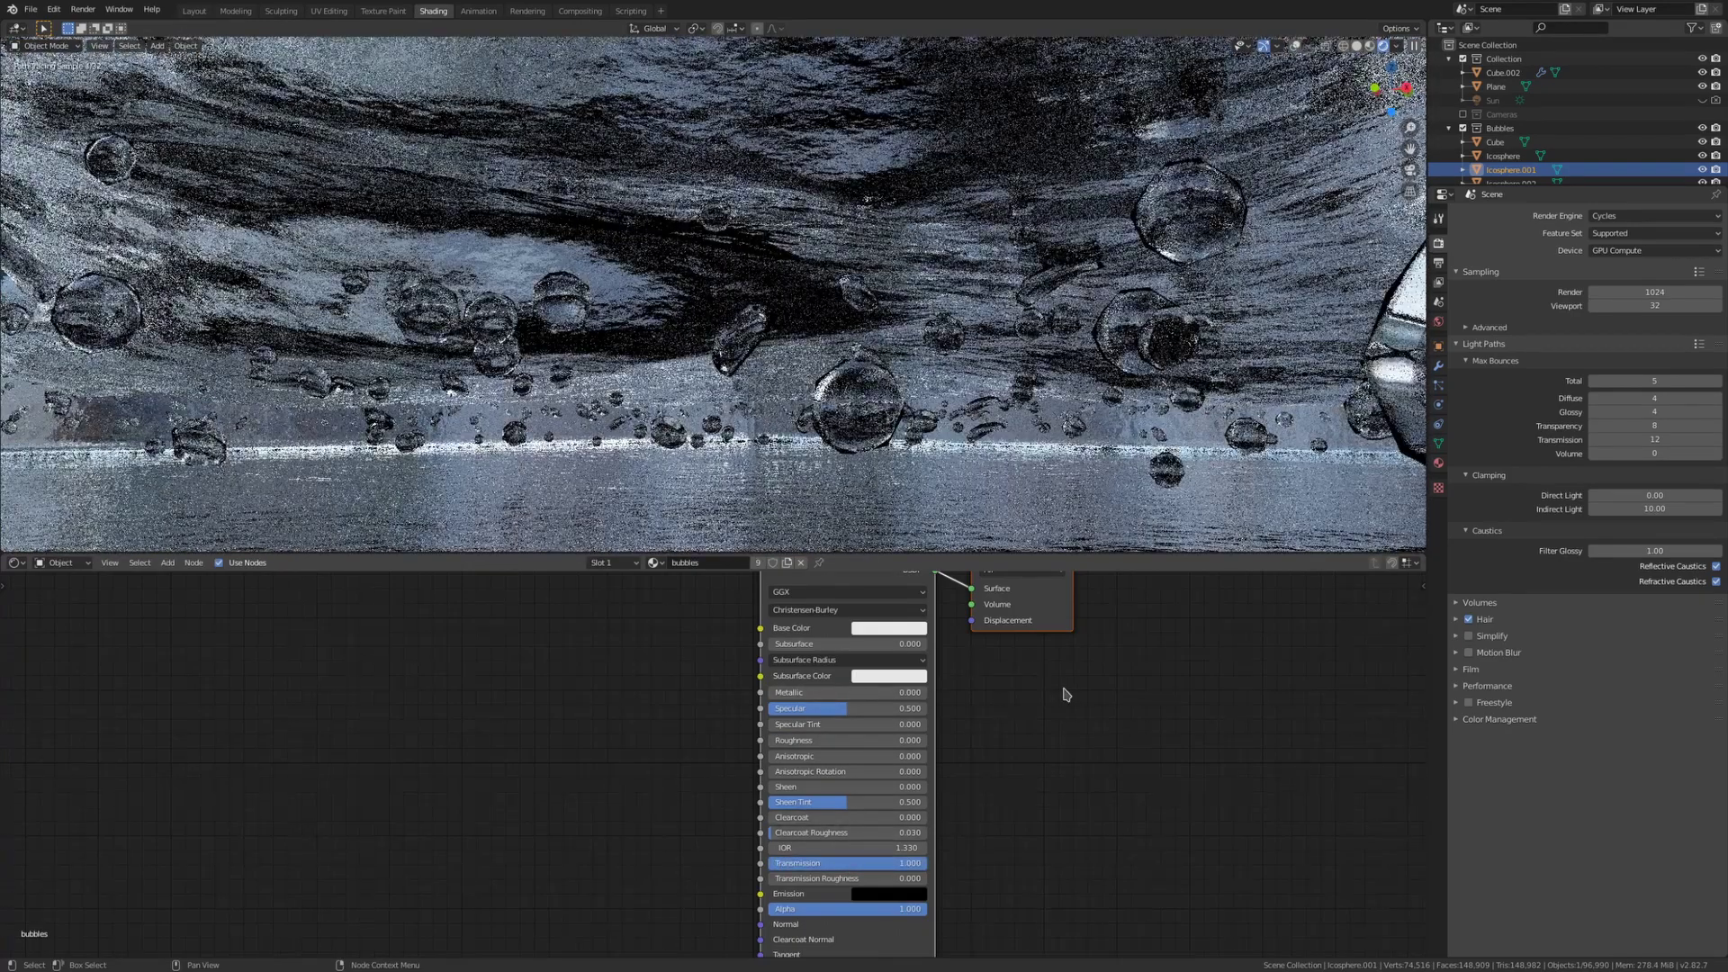
Step: Set the bubbles material's alpha to 0.4
{"action": "scroll", "coordinate": [621, 738], "scroll_direction": "down", "scroll_amount": 2}
{"action": "double_click", "coordinate": [821, 888]}
{"action": "type", "text": "0.4"}
{"action": "key", "text": "Return"}
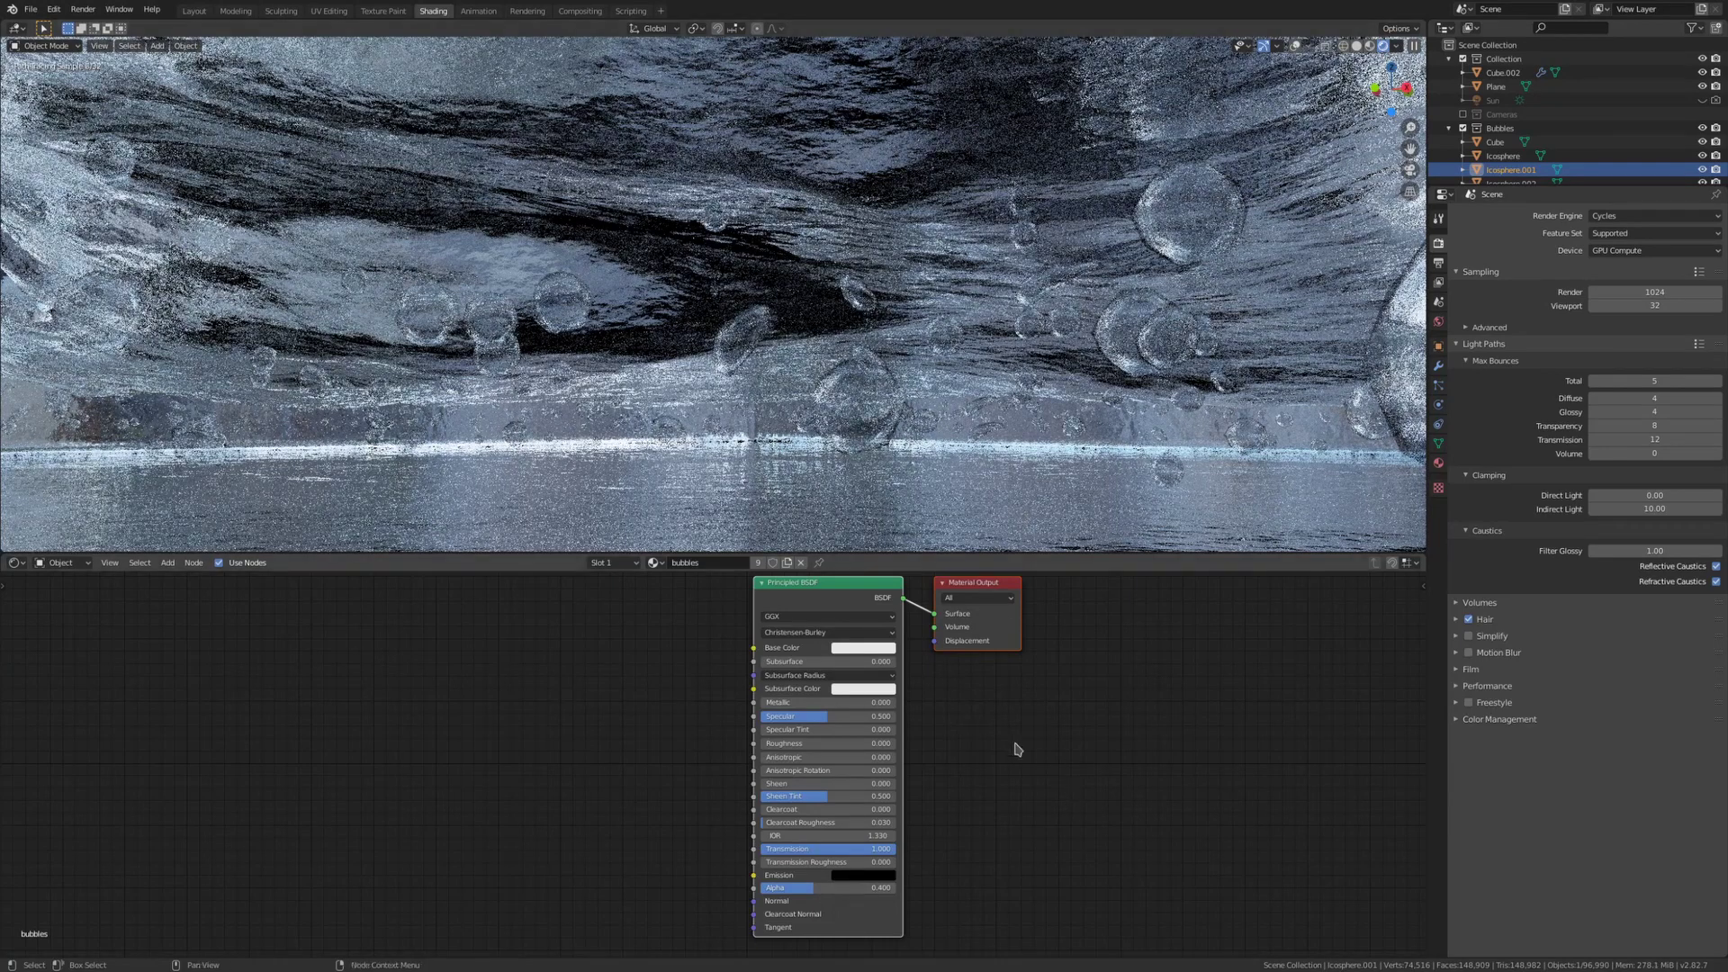
Step: Set the bubbles material's alpha to 0.5
{"action": "scroll", "coordinate": [985, 832], "scroll_direction": "up", "scroll_amount": 1}
{"action": "double_click", "coordinate": [864, 910]}
{"action": "type", "text": "0.5"}
{"action": "key", "text": "Return"}
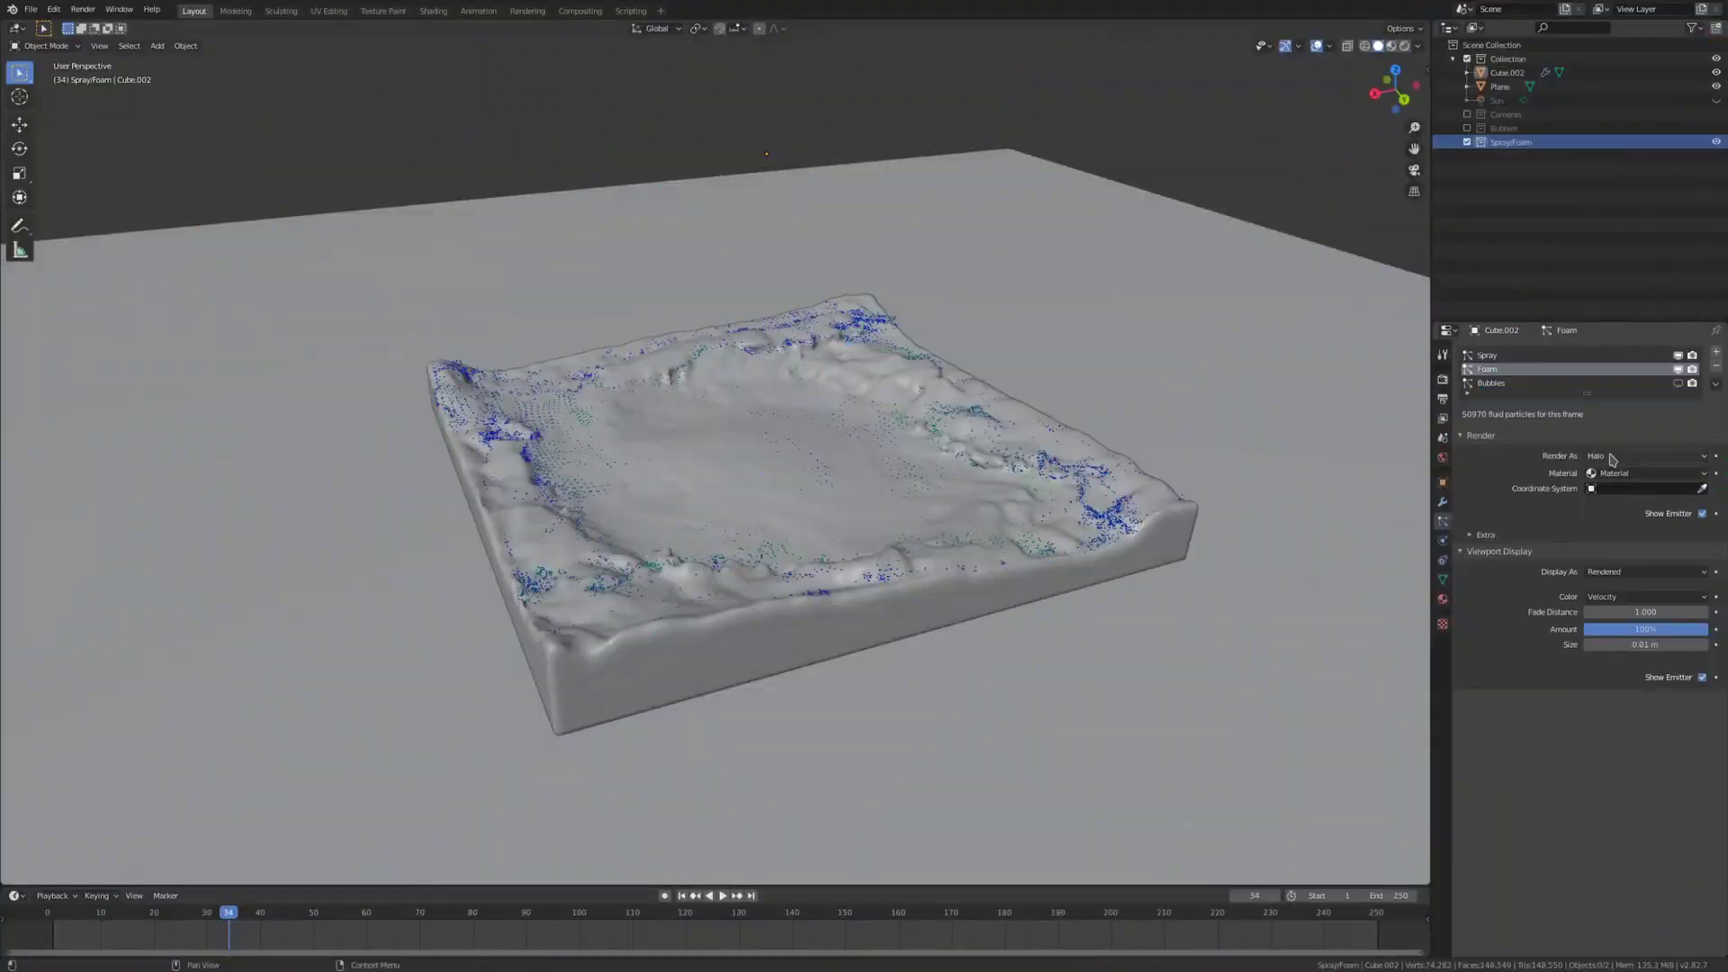
Step: Set the Foam and Spray particle systems to render as collections
{"action": "left_click", "coordinate": [1611, 457]}
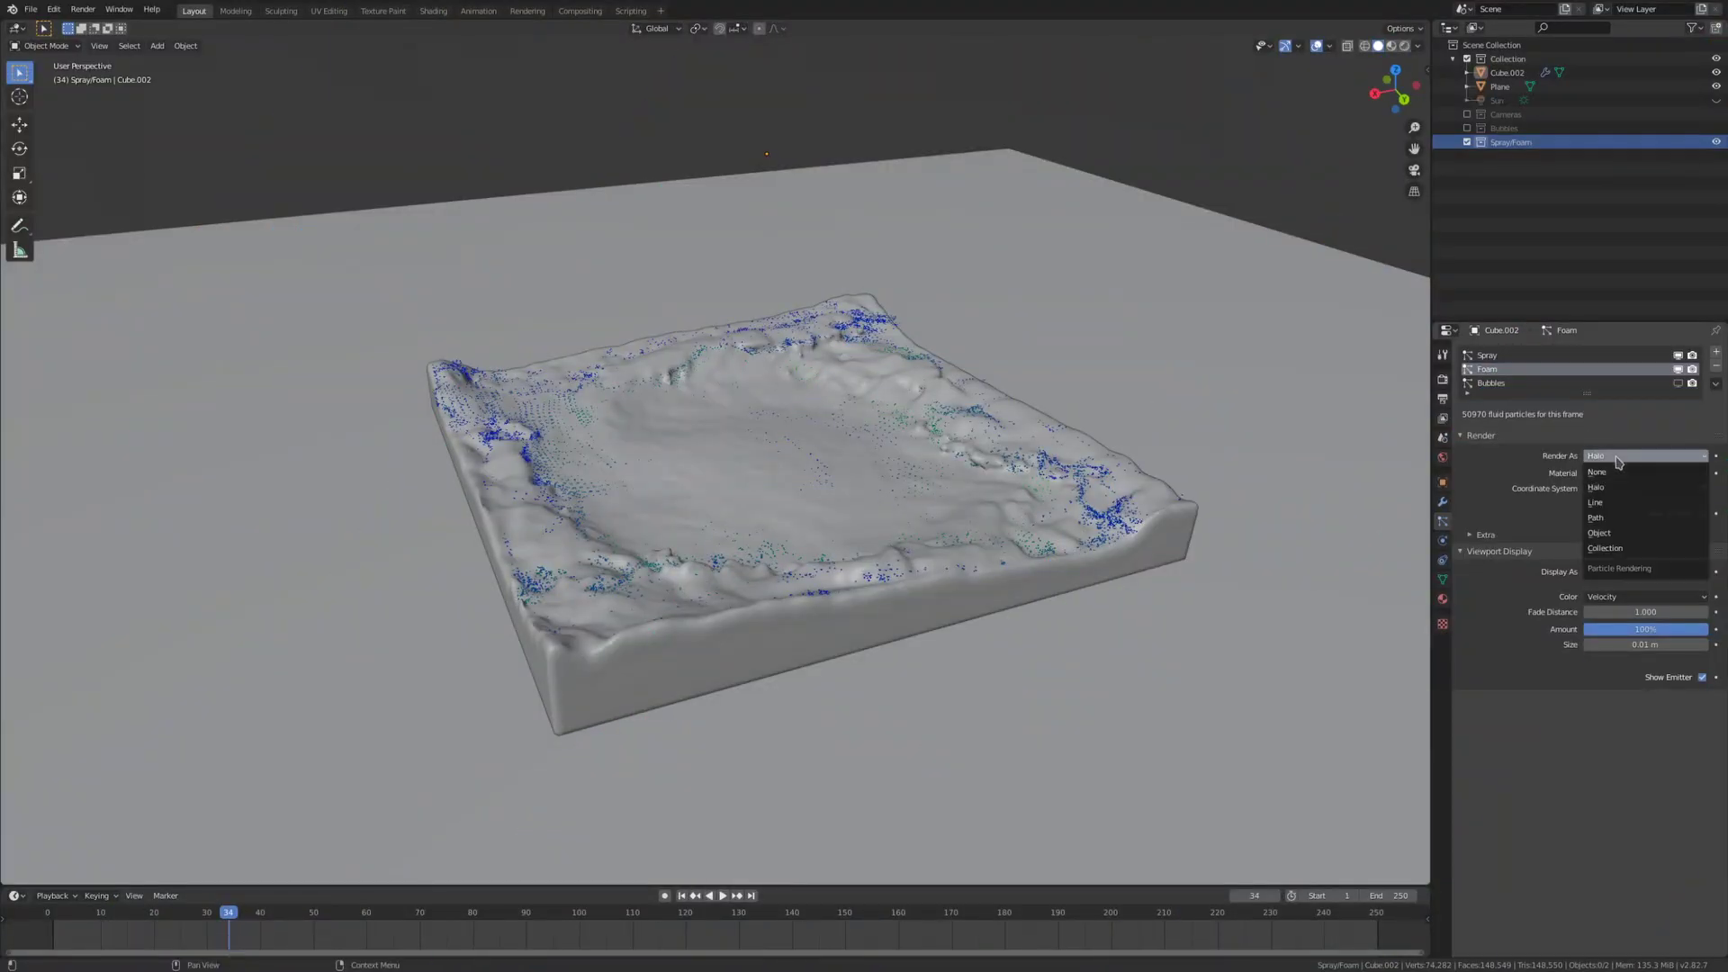
{"action": "left_click", "coordinate": [1611, 551]}
{"action": "left_click", "coordinate": [1486, 356]}
{"action": "left_click", "coordinate": [1643, 457]}
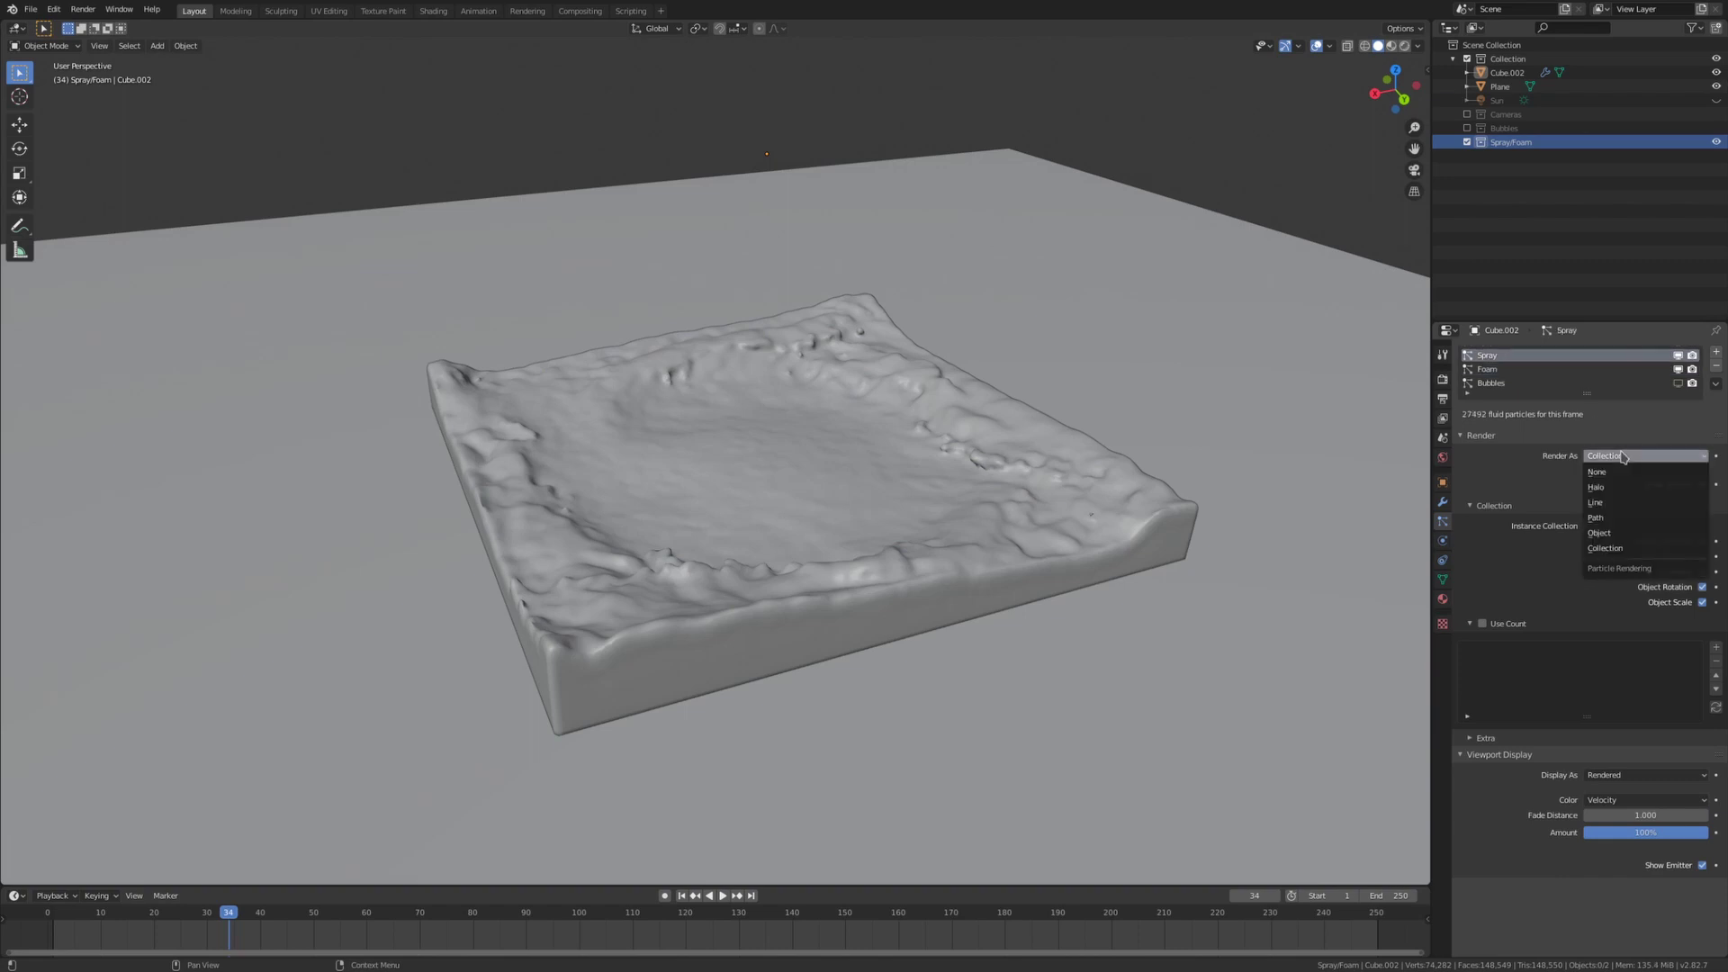
{"action": "left_click", "coordinate": [1614, 546]}
Step: Duplicate the ico sphere in the Spray/Foam collection and place the copy beside the original
{"action": "middle_click_drag", "start_coordinate": [720, 450], "coordinate": [630, 432]}
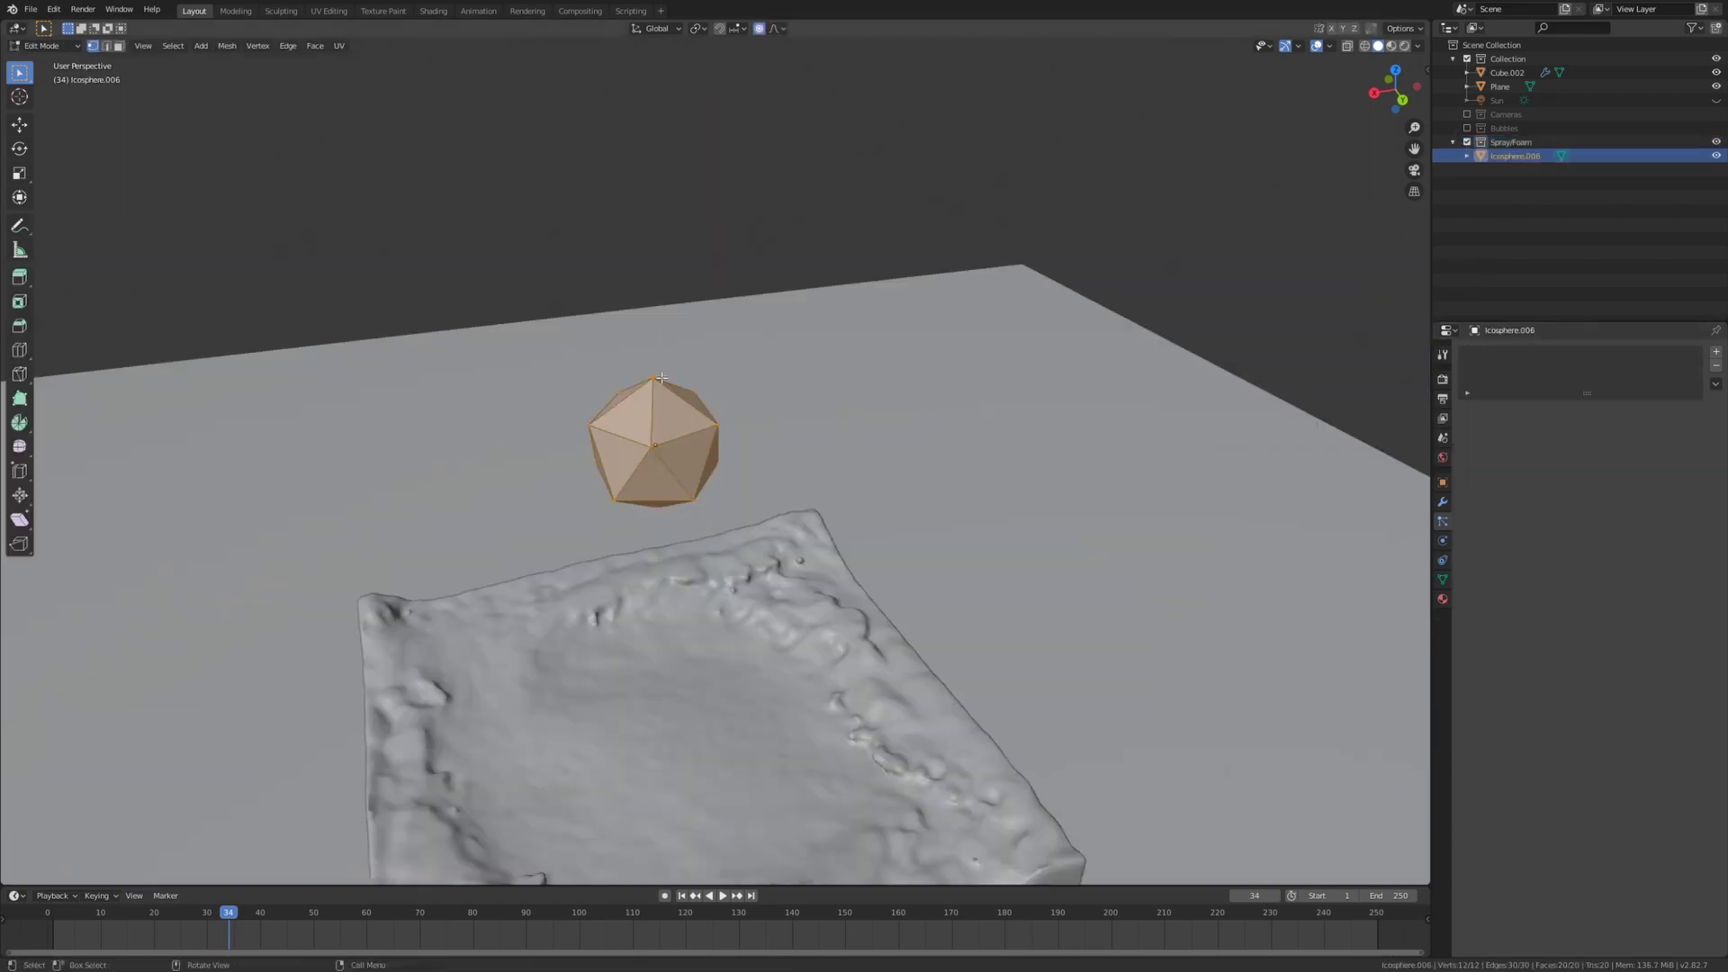
{"action": "key", "text": "Tab"}
{"action": "key", "text": "shift+d"}
{"action": "left_click", "coordinate": [837, 428]}
{"action": "key", "text": "g"}
{"action": "left_click", "coordinate": [829, 511]}
Step: Scale the mesh of an ico sphere copy along the X axis in Edit Mode
{"action": "key", "text": "Tab"}
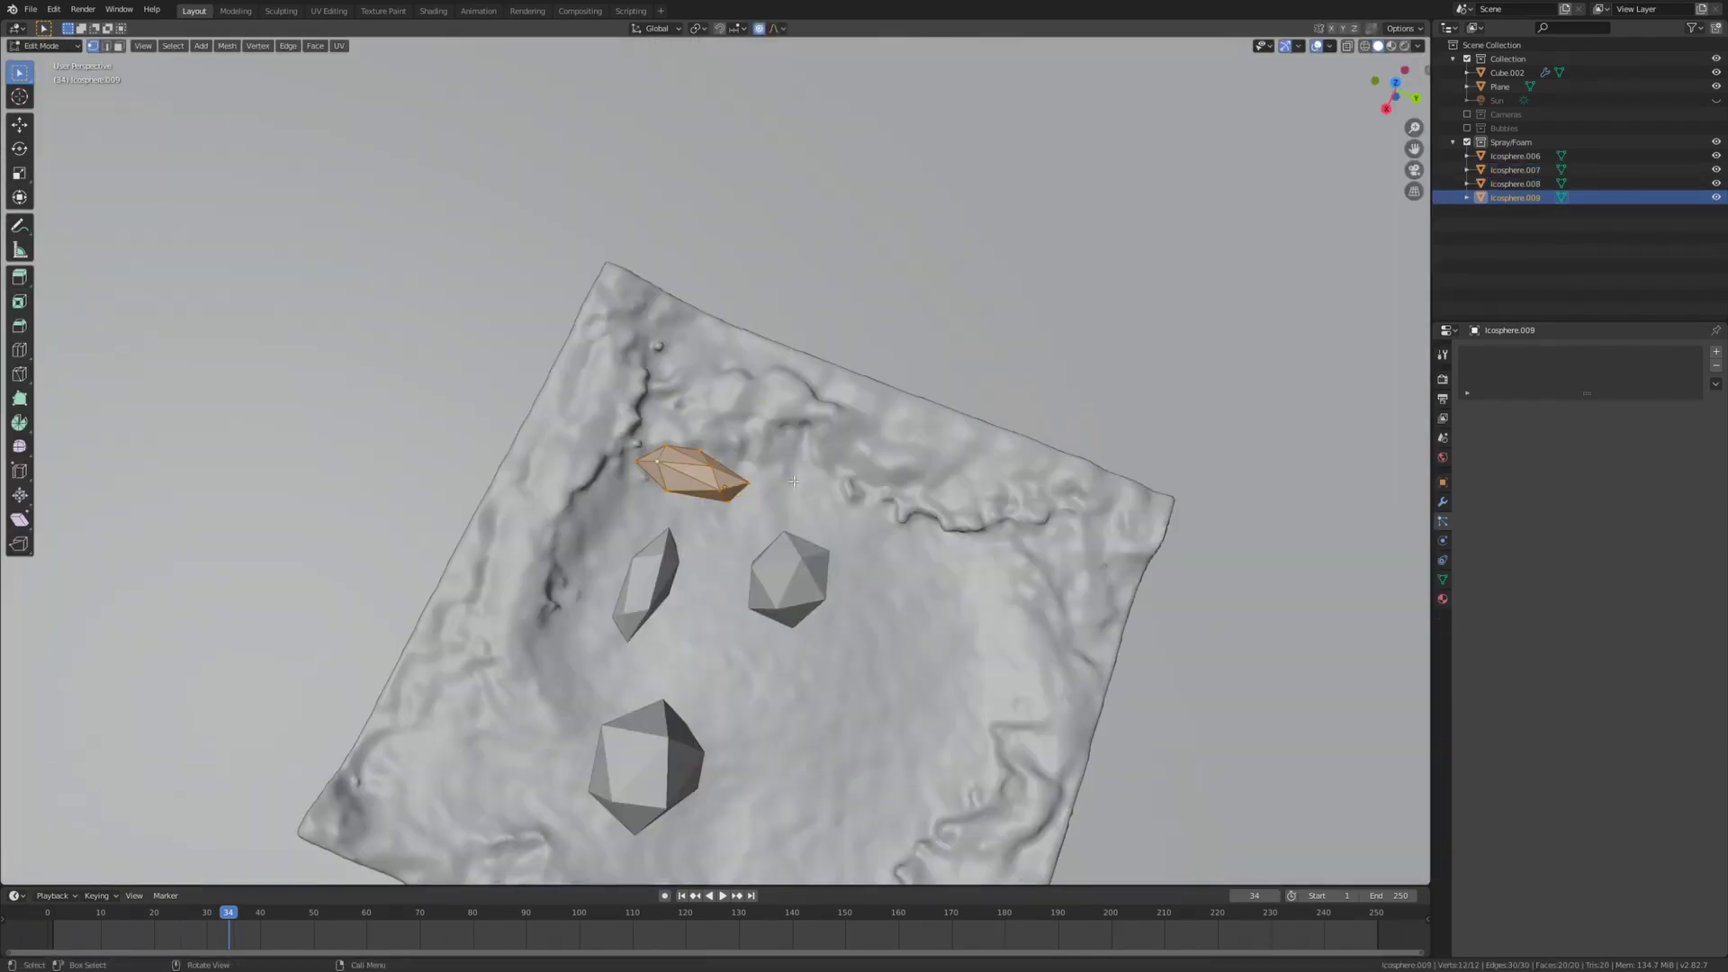
{"action": "key", "text": "s"}
{"action": "key", "text": "x"}
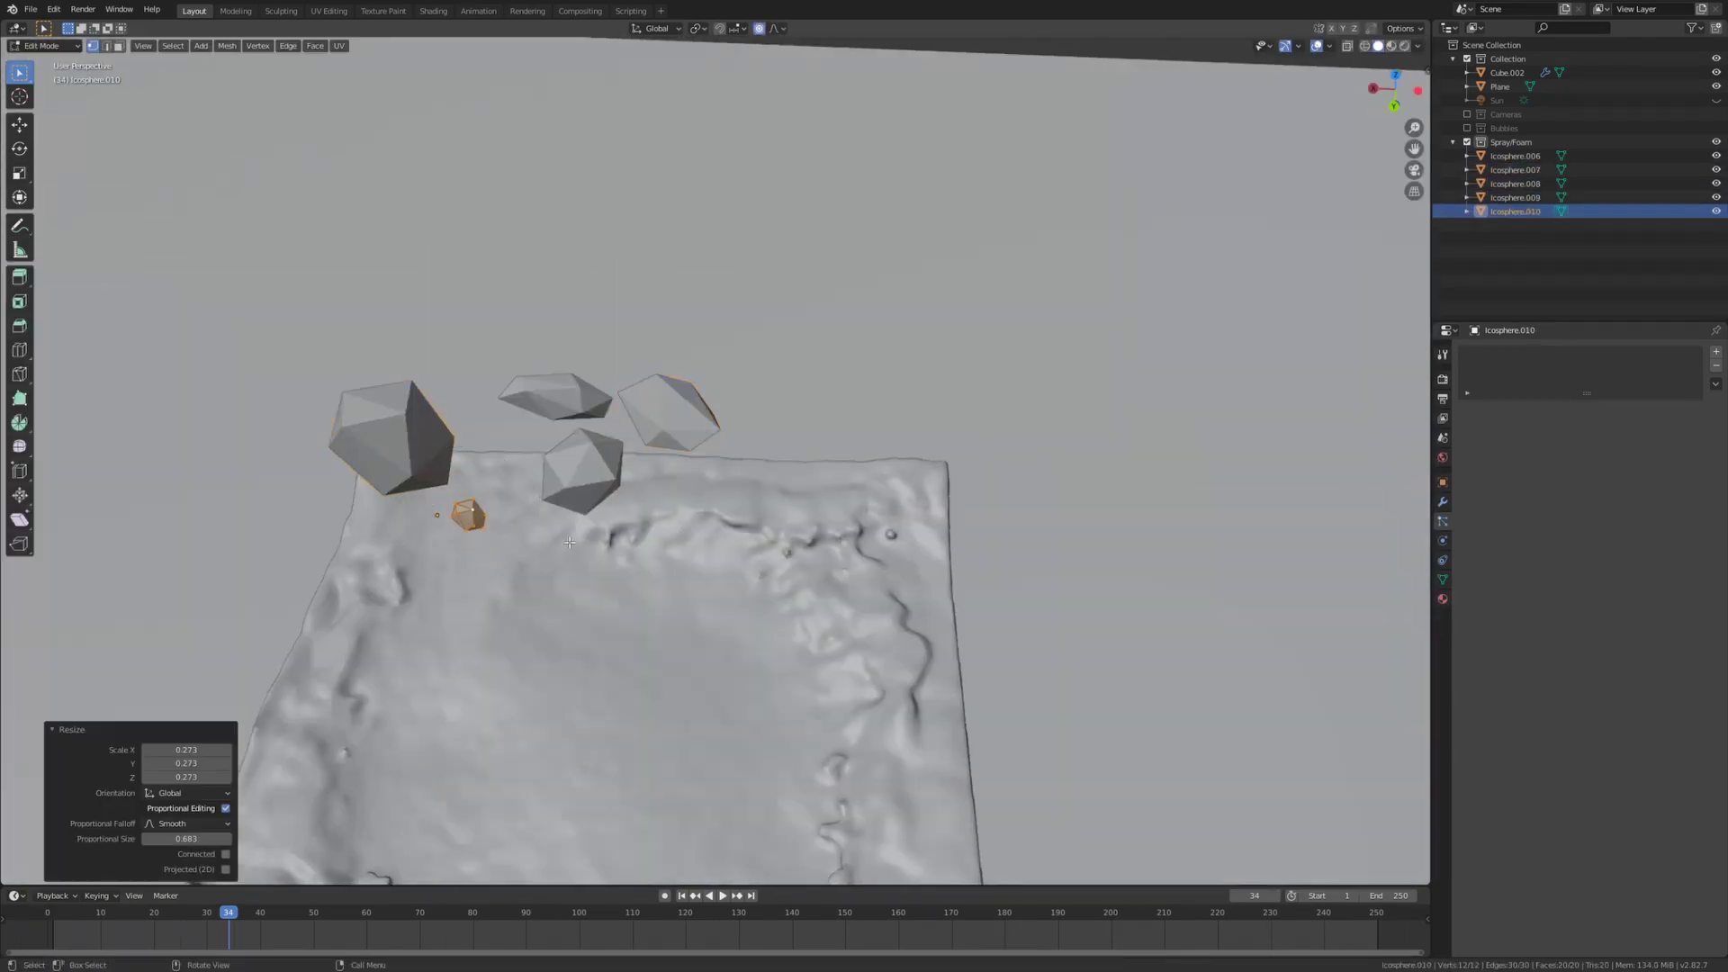
Step: Rotate the mesh of the small ico sphere copy and open the large elongated one for mesh editing
{"action": "key", "text": "r"}
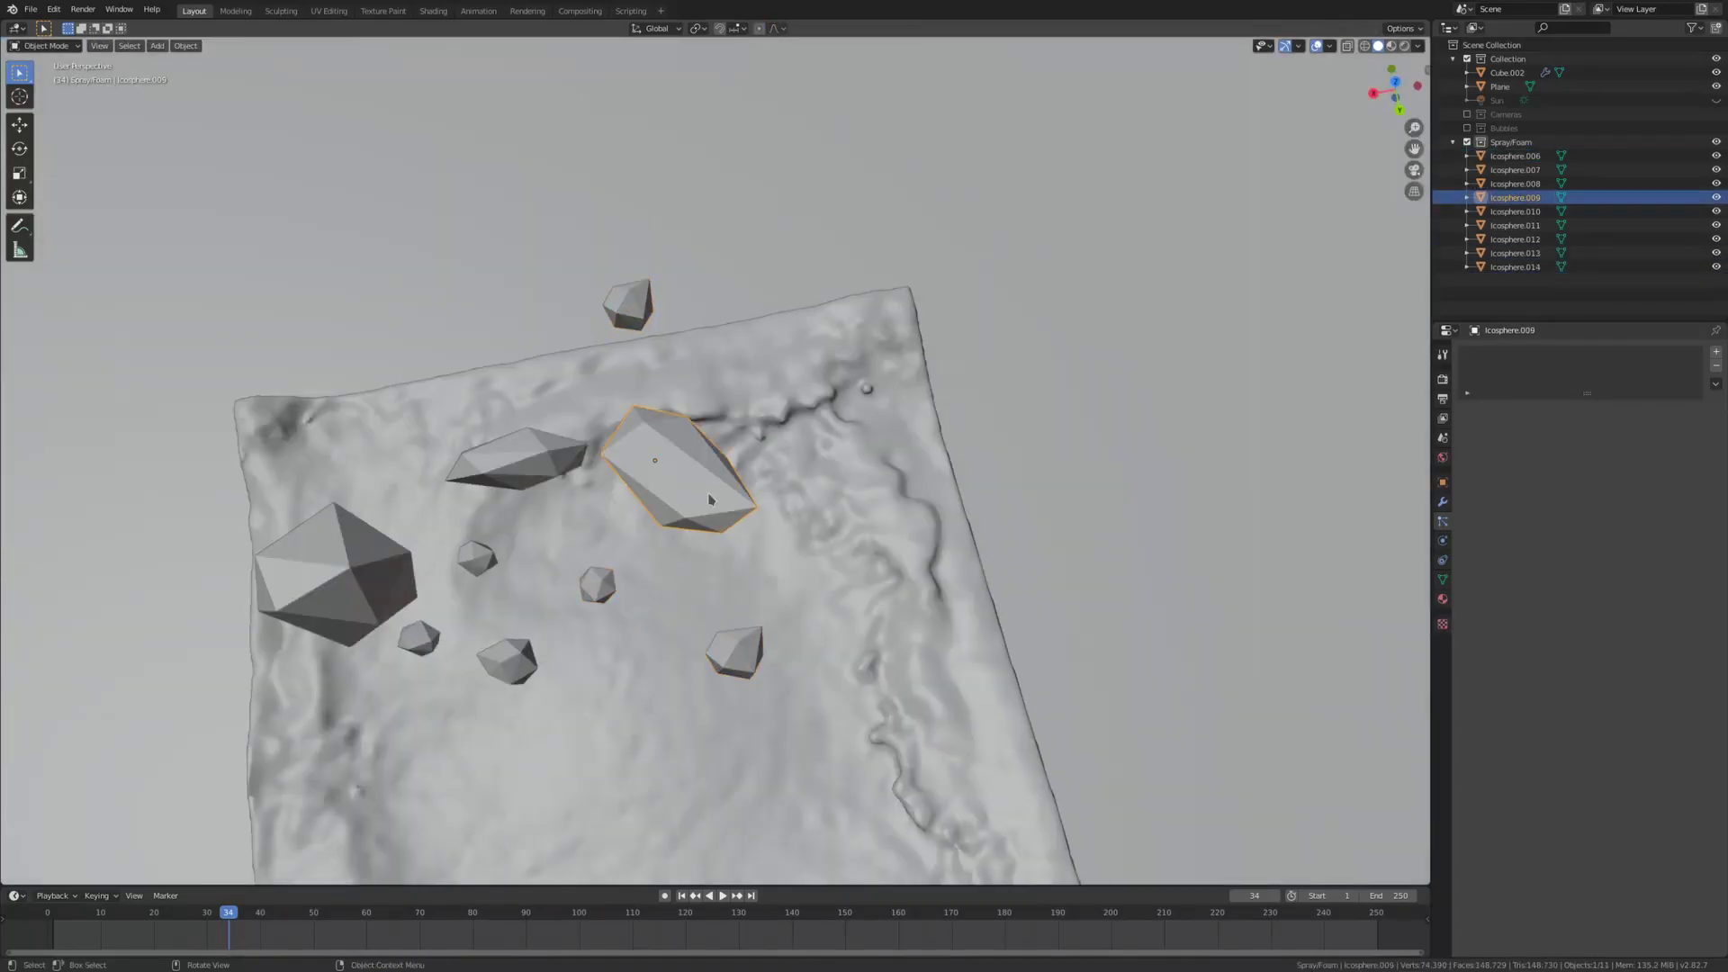
{"action": "key", "text": "Tab"}
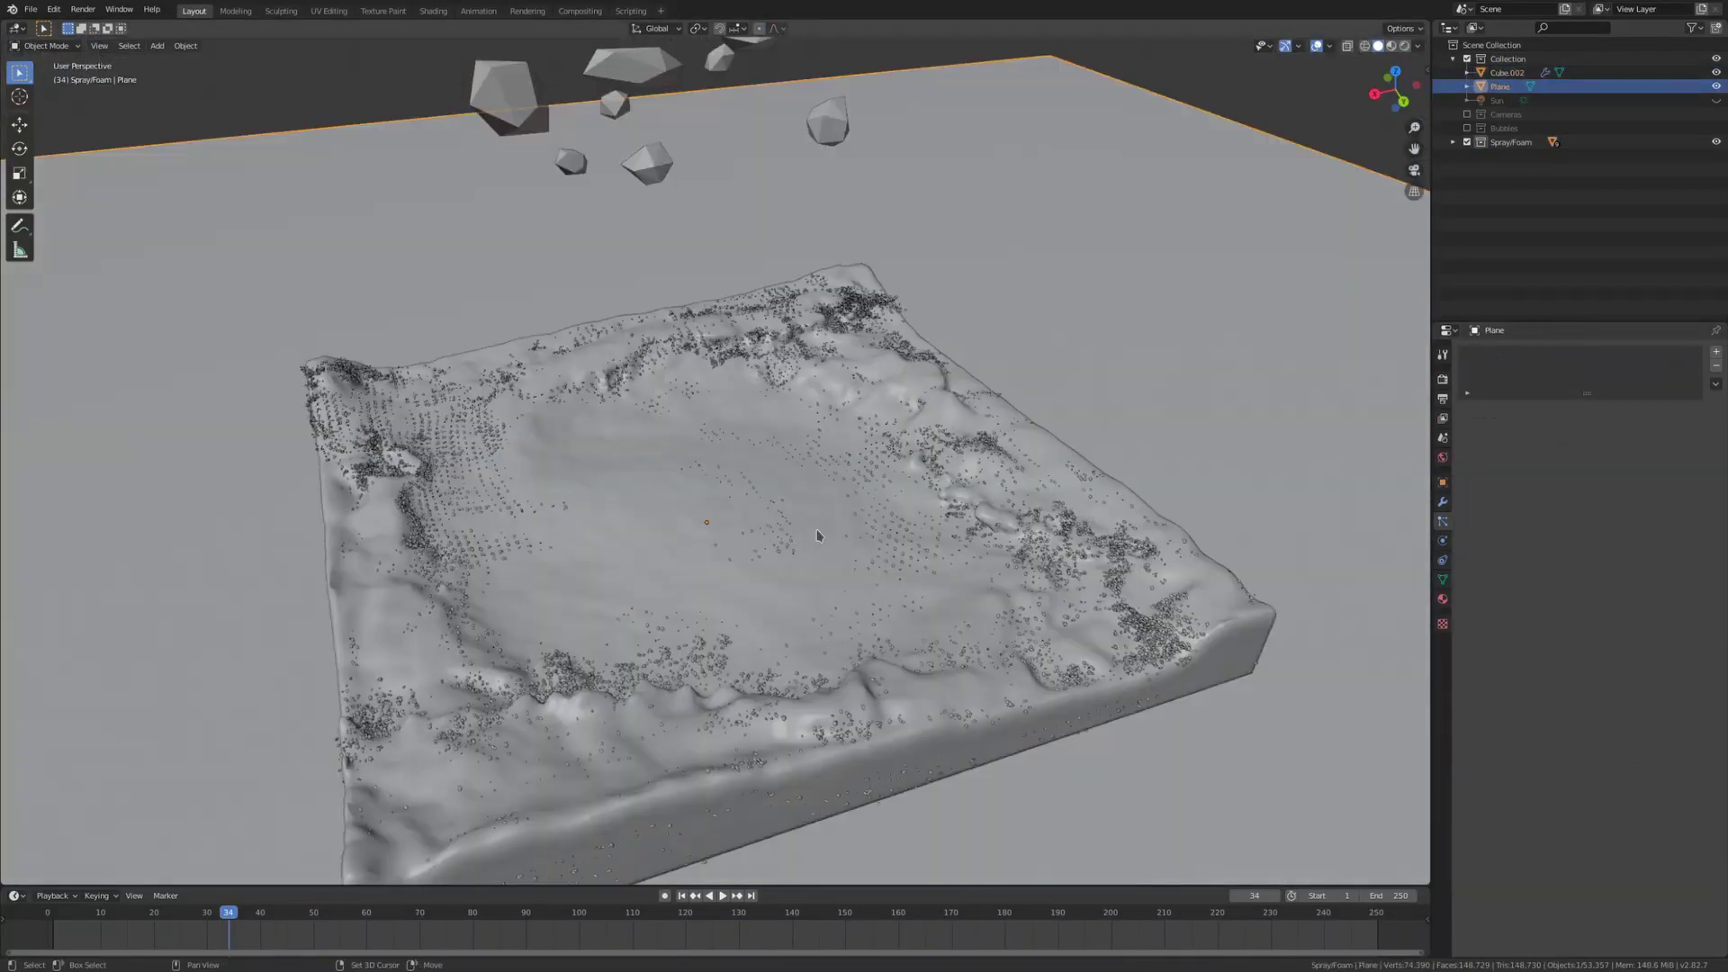
Step: Select all ico spheres in the Spray/Foam collection and set their shared Spray/Foam material's roughness to 0.8 and transmission to 0.3
{"action": "left_click", "coordinate": [1515, 156]}
{"action": "left_click", "coordinate": [1515, 267], "text": "shift"}
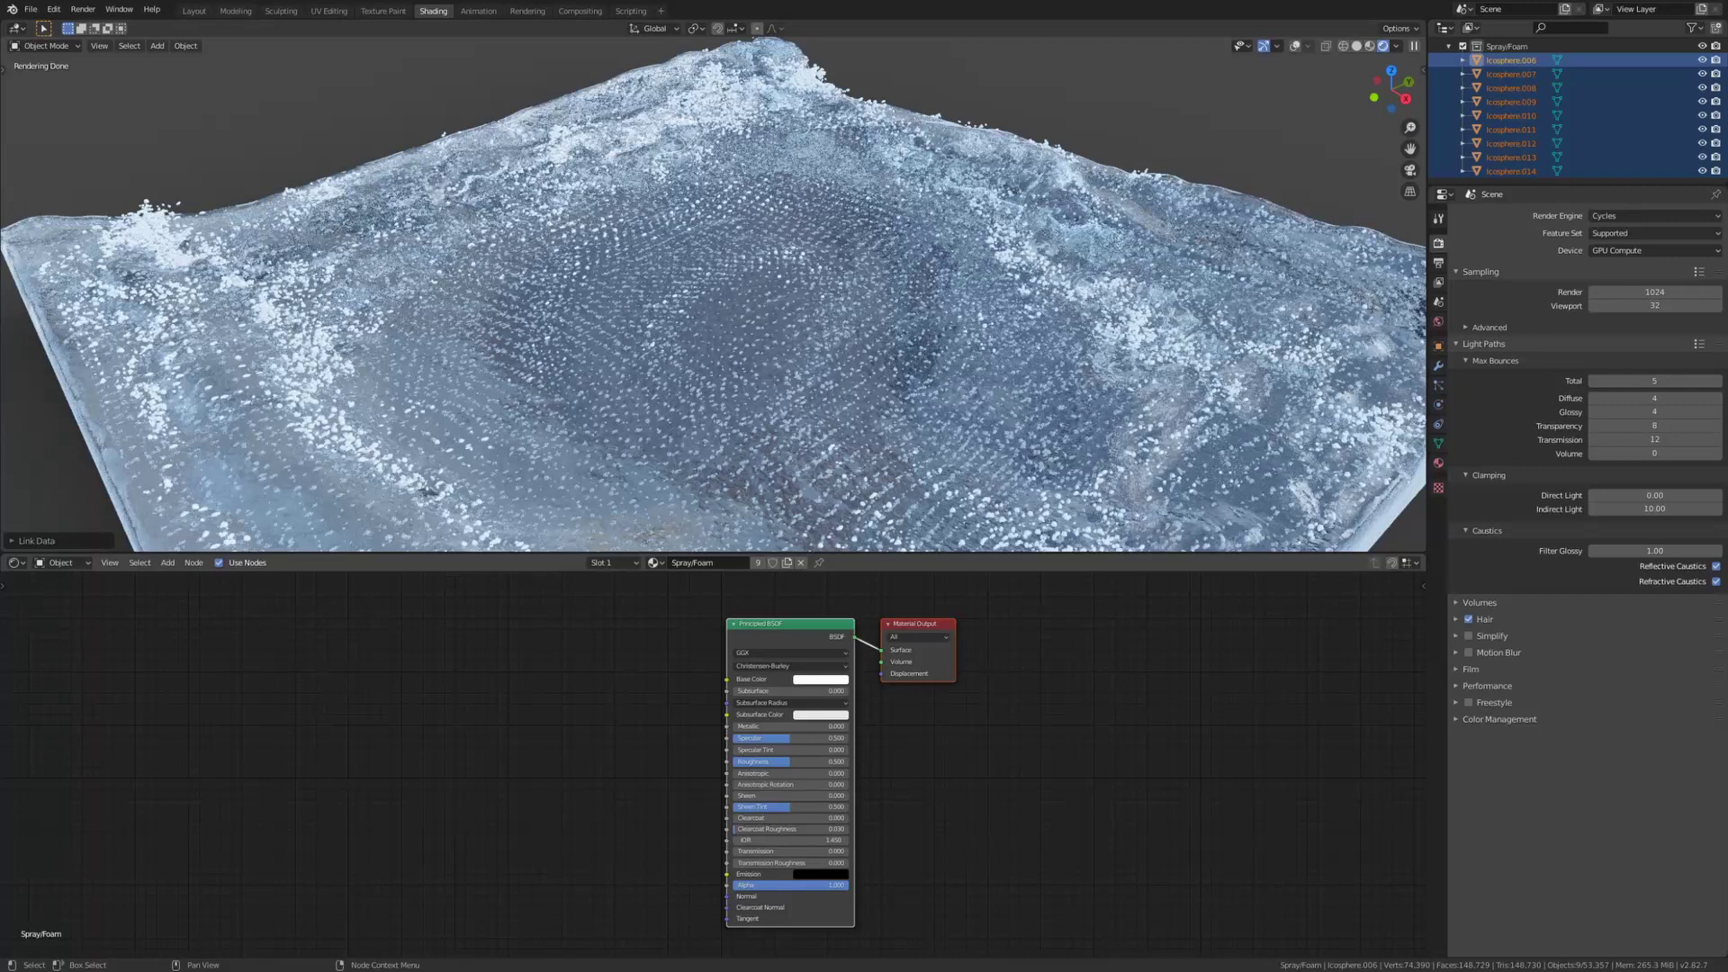
{"action": "scroll", "coordinate": [581, 744], "scroll_direction": "up", "scroll_amount": 2}
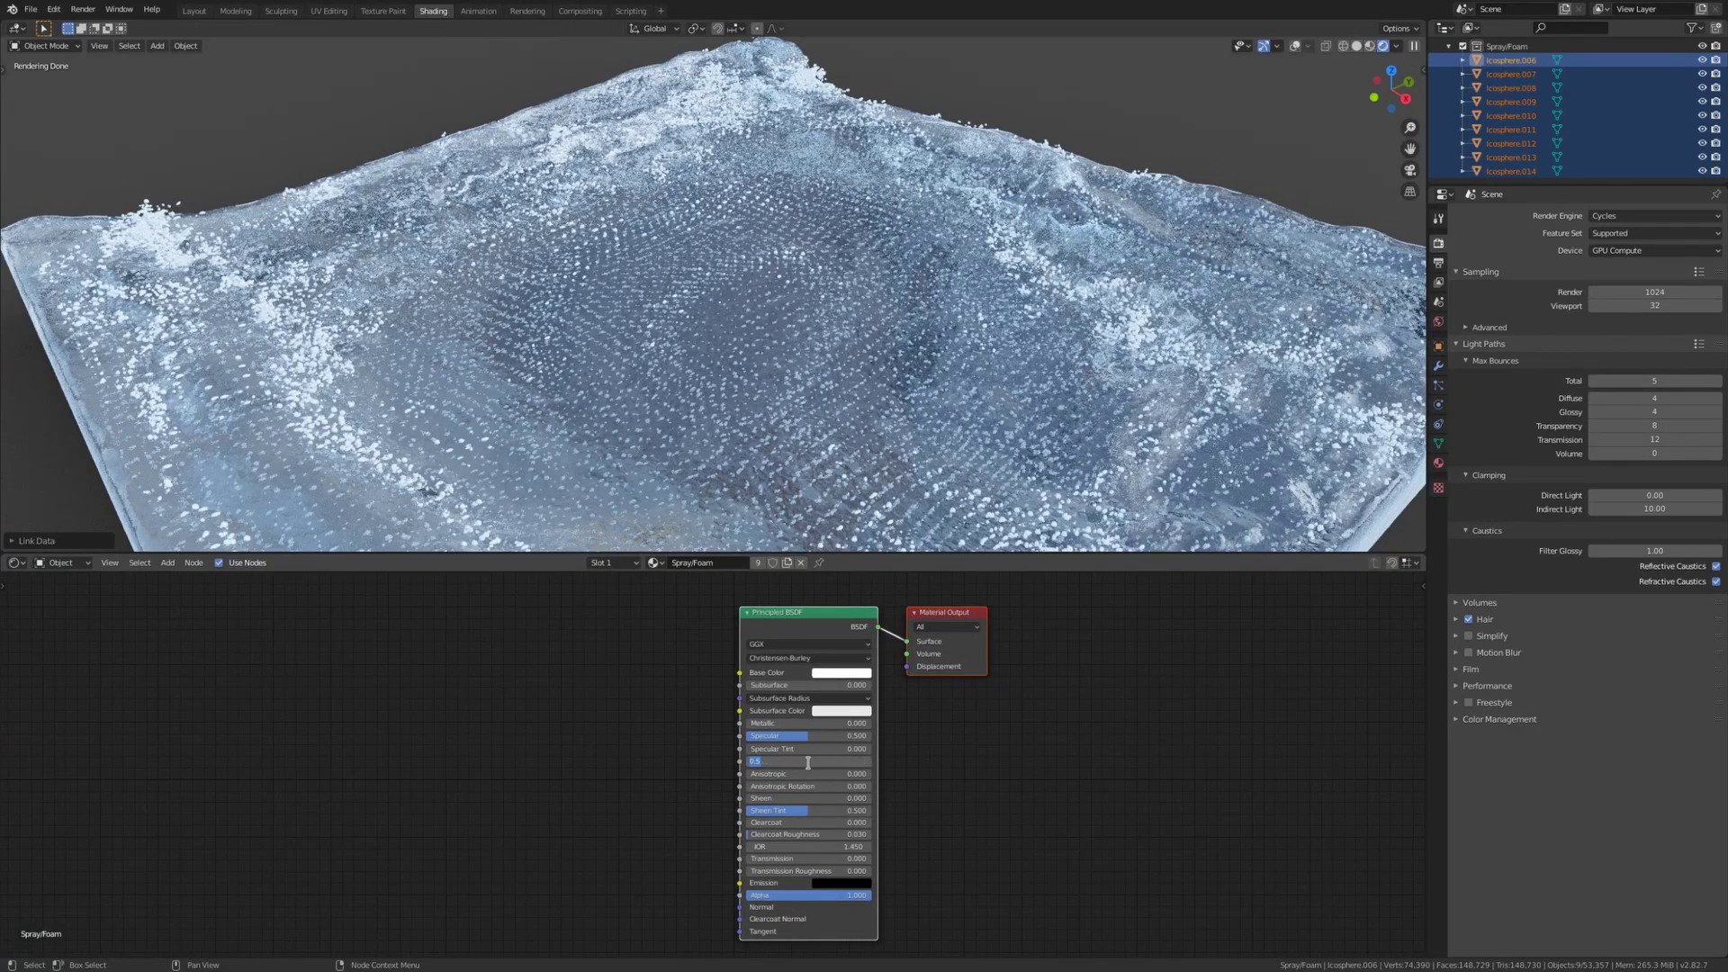
{"action": "type", "text": ".8"}
{"action": "key", "text": "Return"}
{"action": "key", "text": "Return"}
Step: Set the Spray/Foam material's alpha to 0.2
{"action": "double_click", "coordinate": [816, 896]}
{"action": "type", "text": "0."}
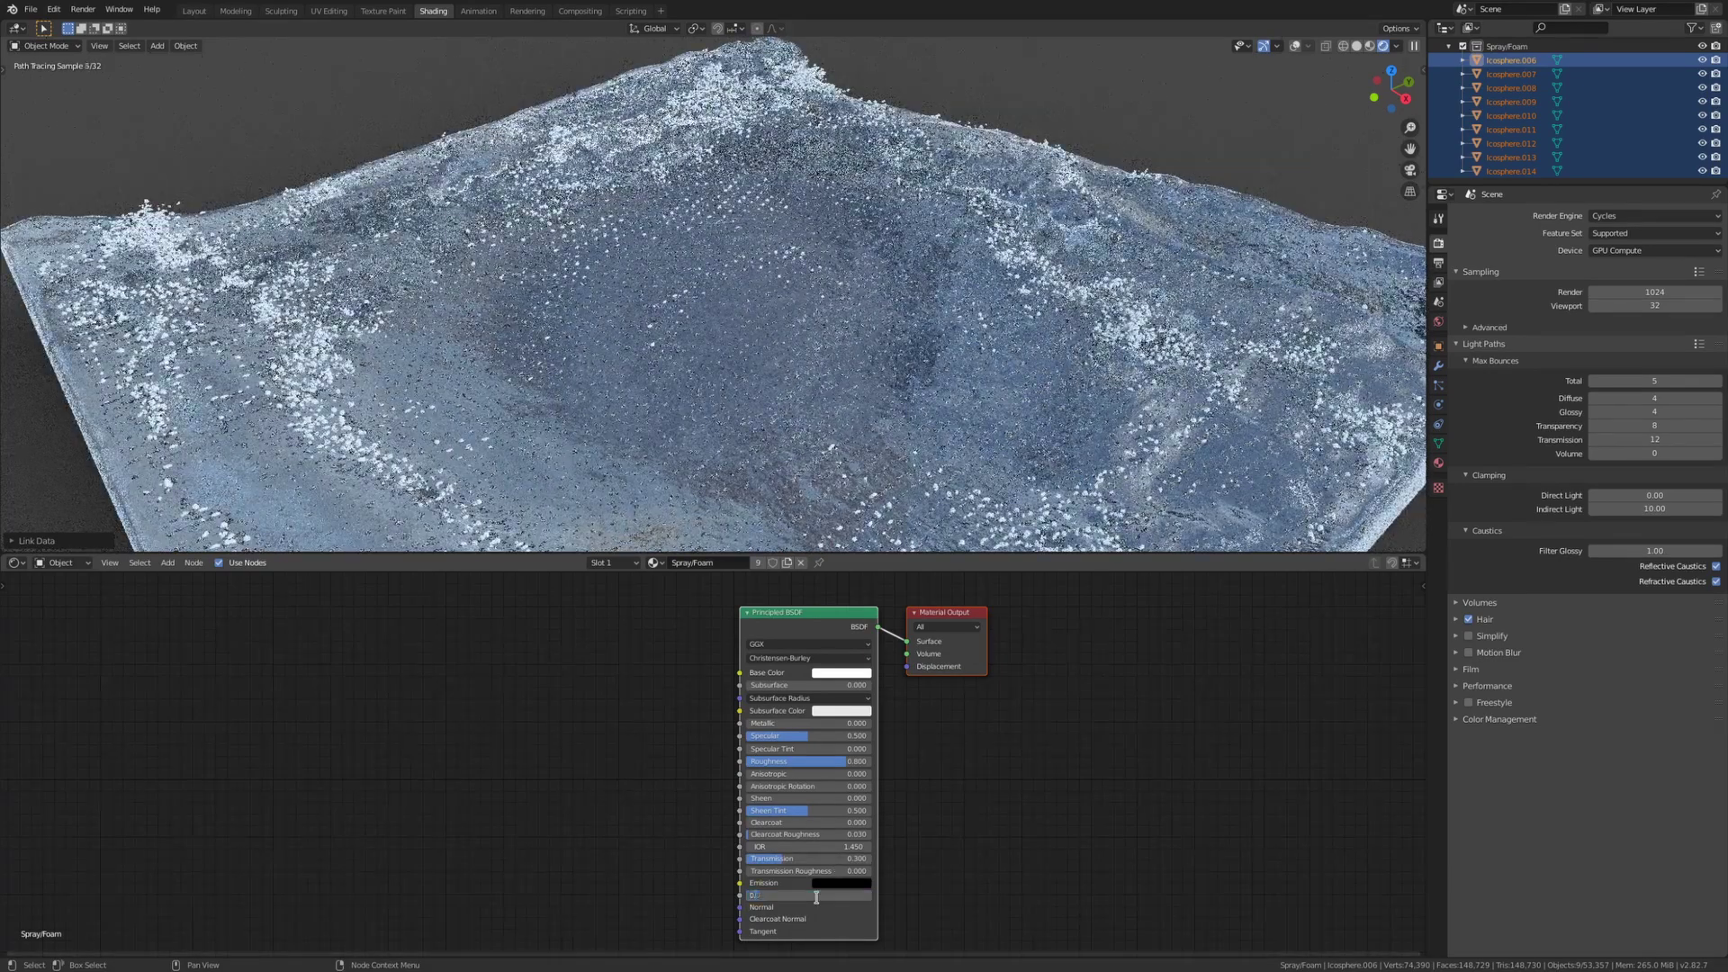
{"action": "type", "text": "2"}
{"action": "key", "text": "Return"}
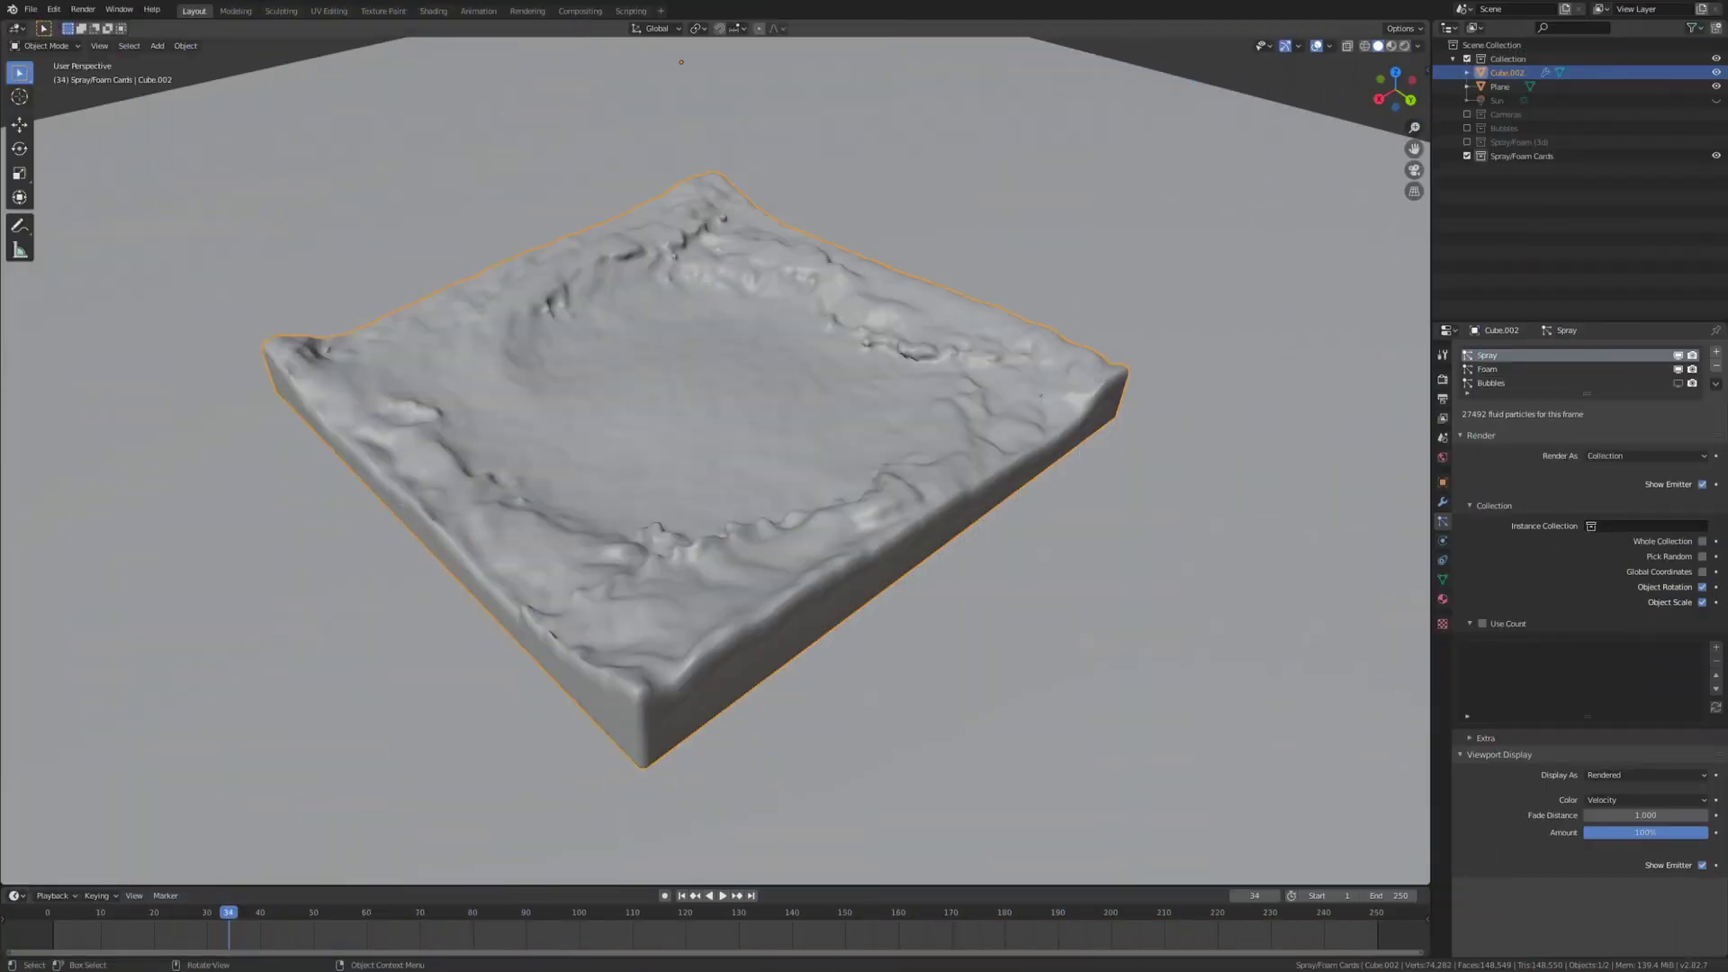
Step: Add a mesh plane to the Spray/Foam Cards collection and move it above the fluid surface
{"action": "scroll", "coordinate": [696, 459], "scroll_direction": "down", "scroll_amount": 2}
{"action": "left_click", "coordinate": [1521, 156]}
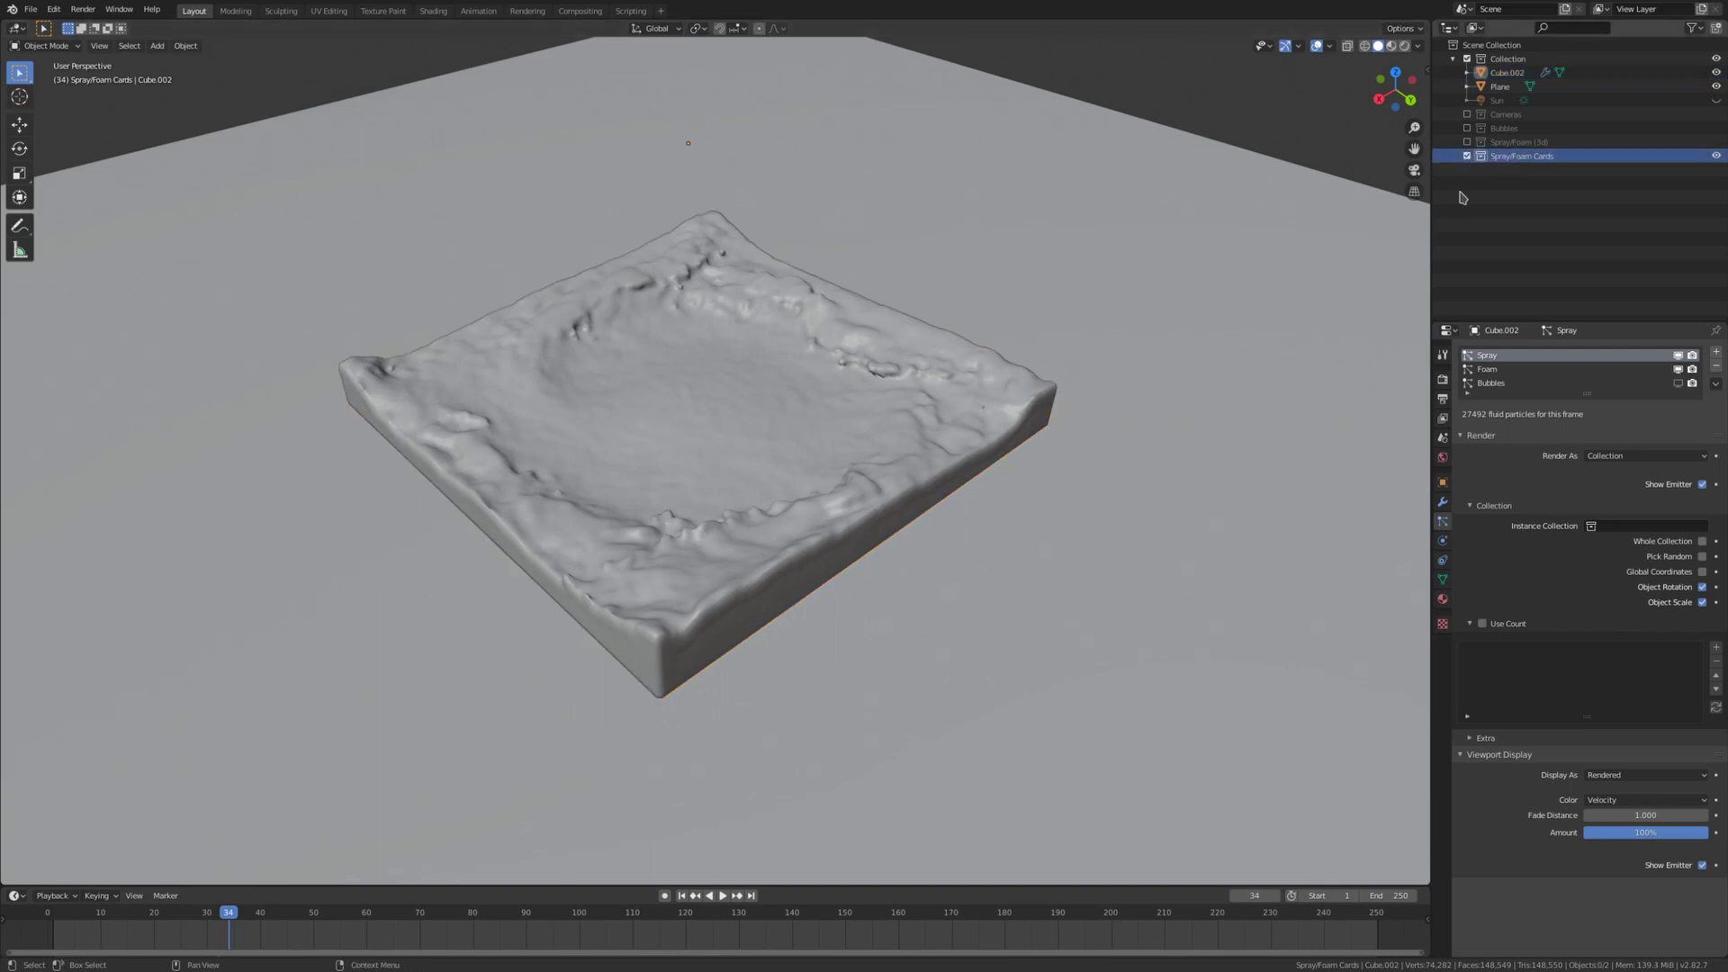
{"action": "key", "text": "shift+a"}
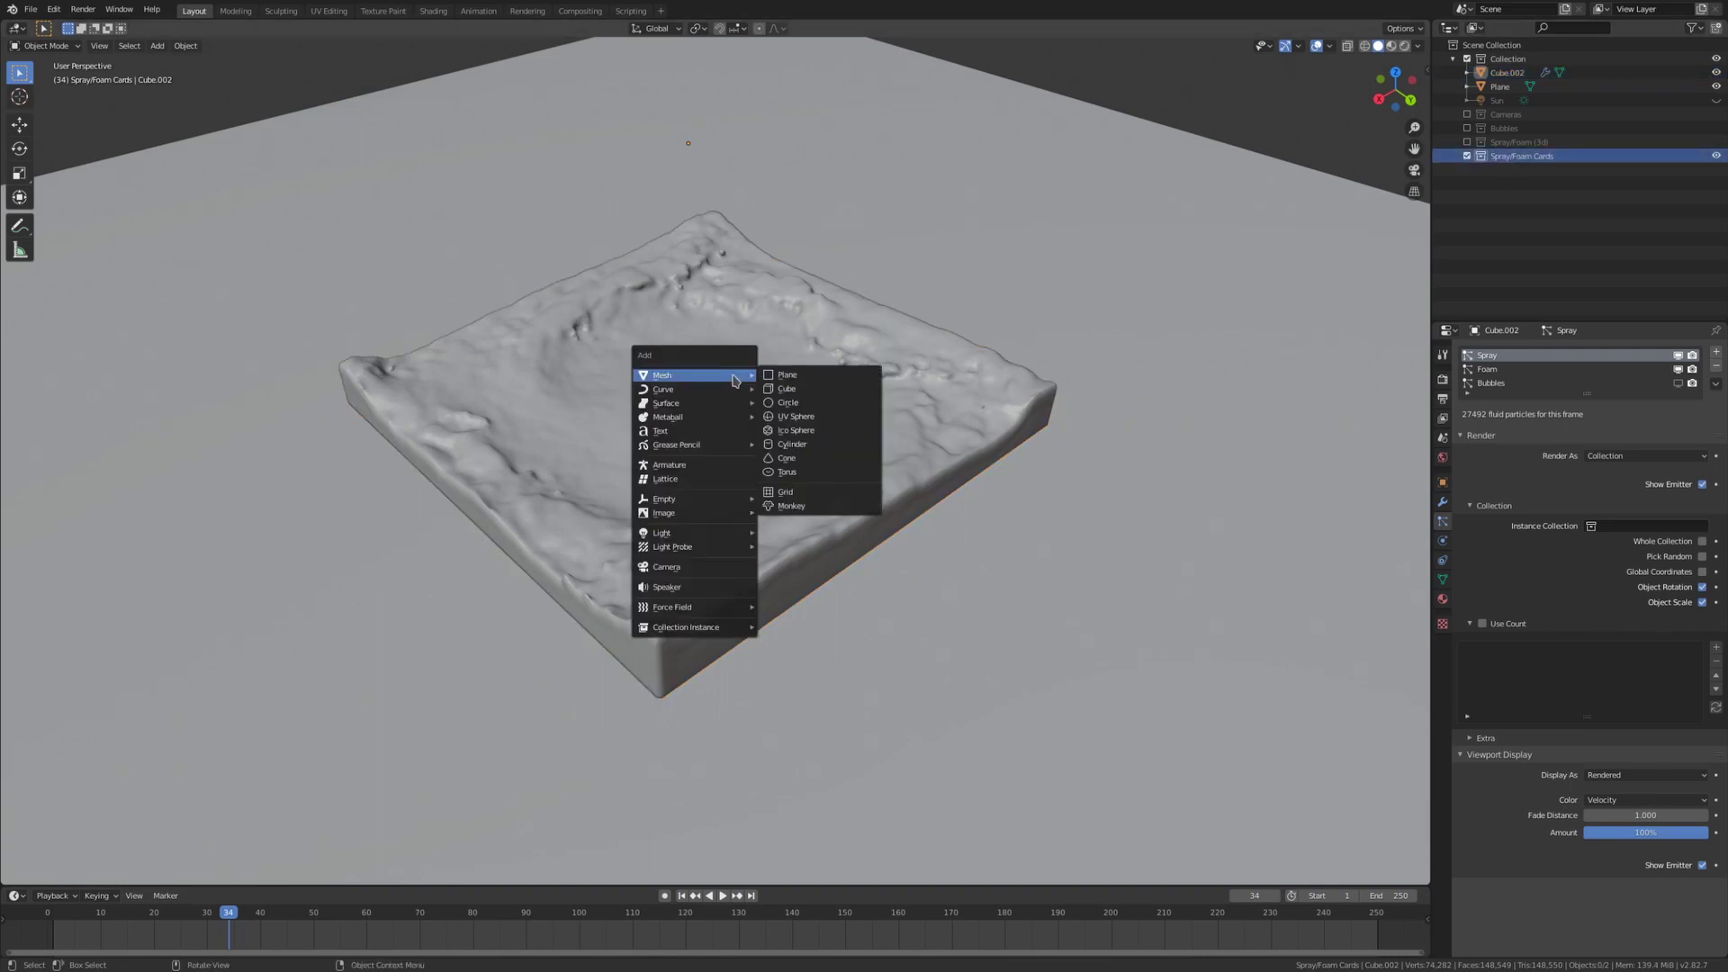
{"action": "left_click", "coordinate": [783, 374]}
{"action": "key", "text": "g"}
Step: Create a new material for the plane in the Shading workspace and show the viewport in Rendered shading
{"action": "left_click", "coordinate": [433, 11]}
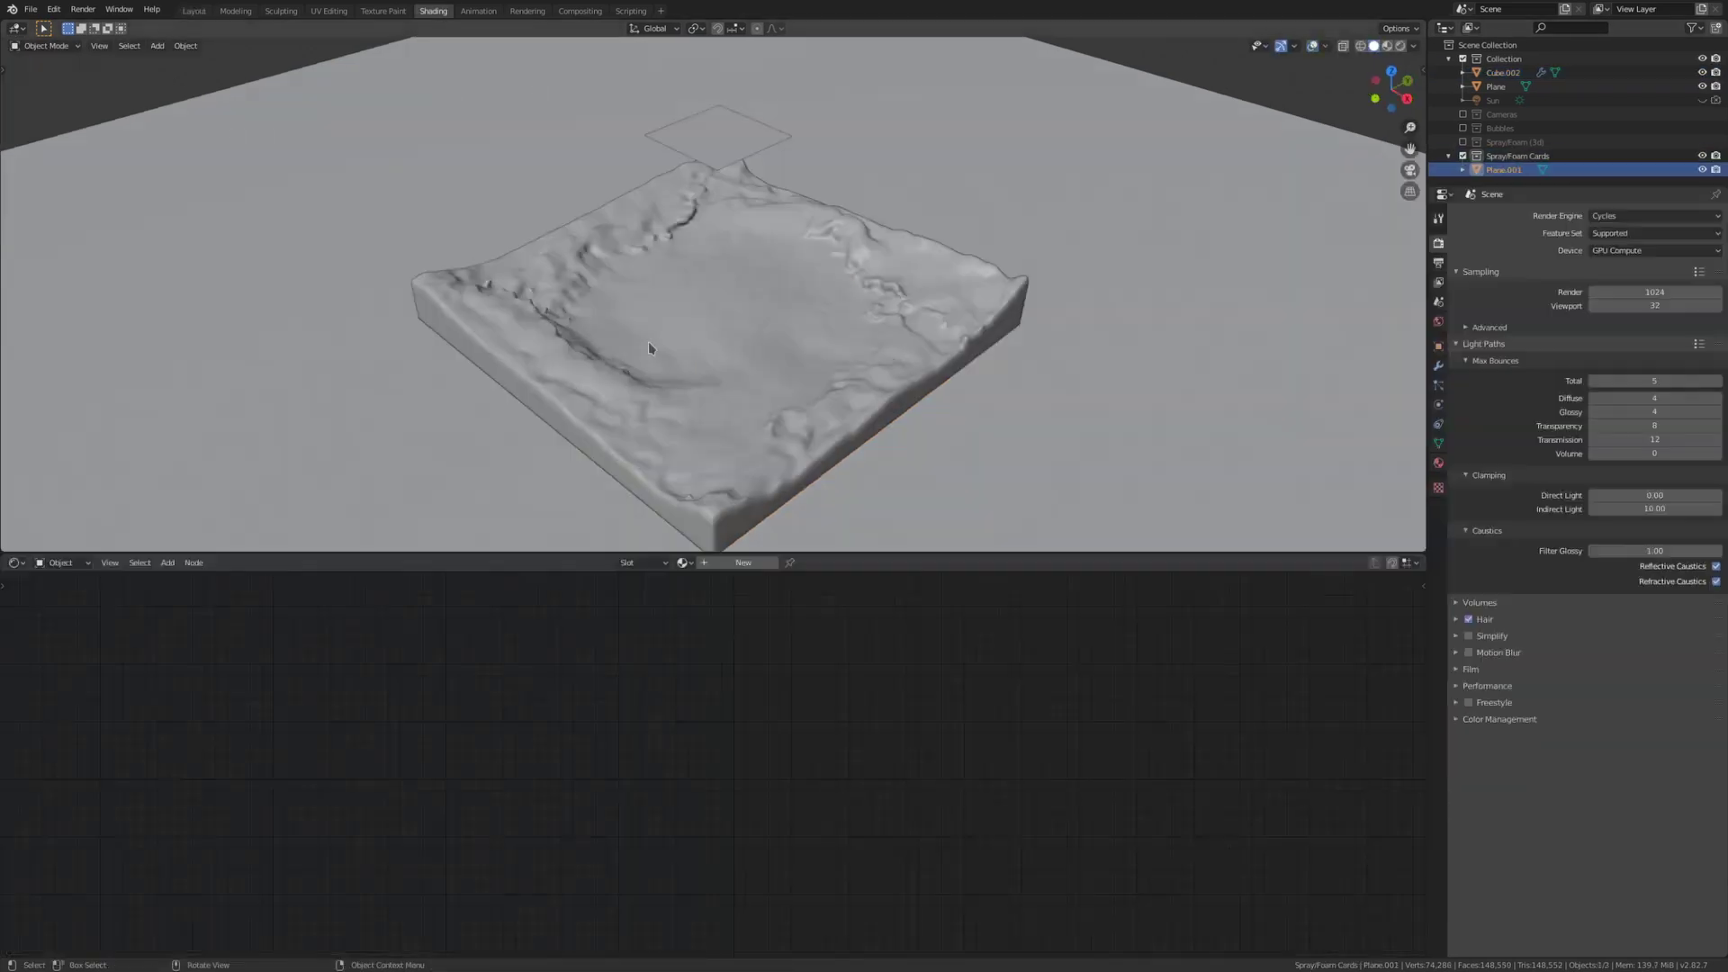
{"action": "left_click", "coordinate": [738, 562]}
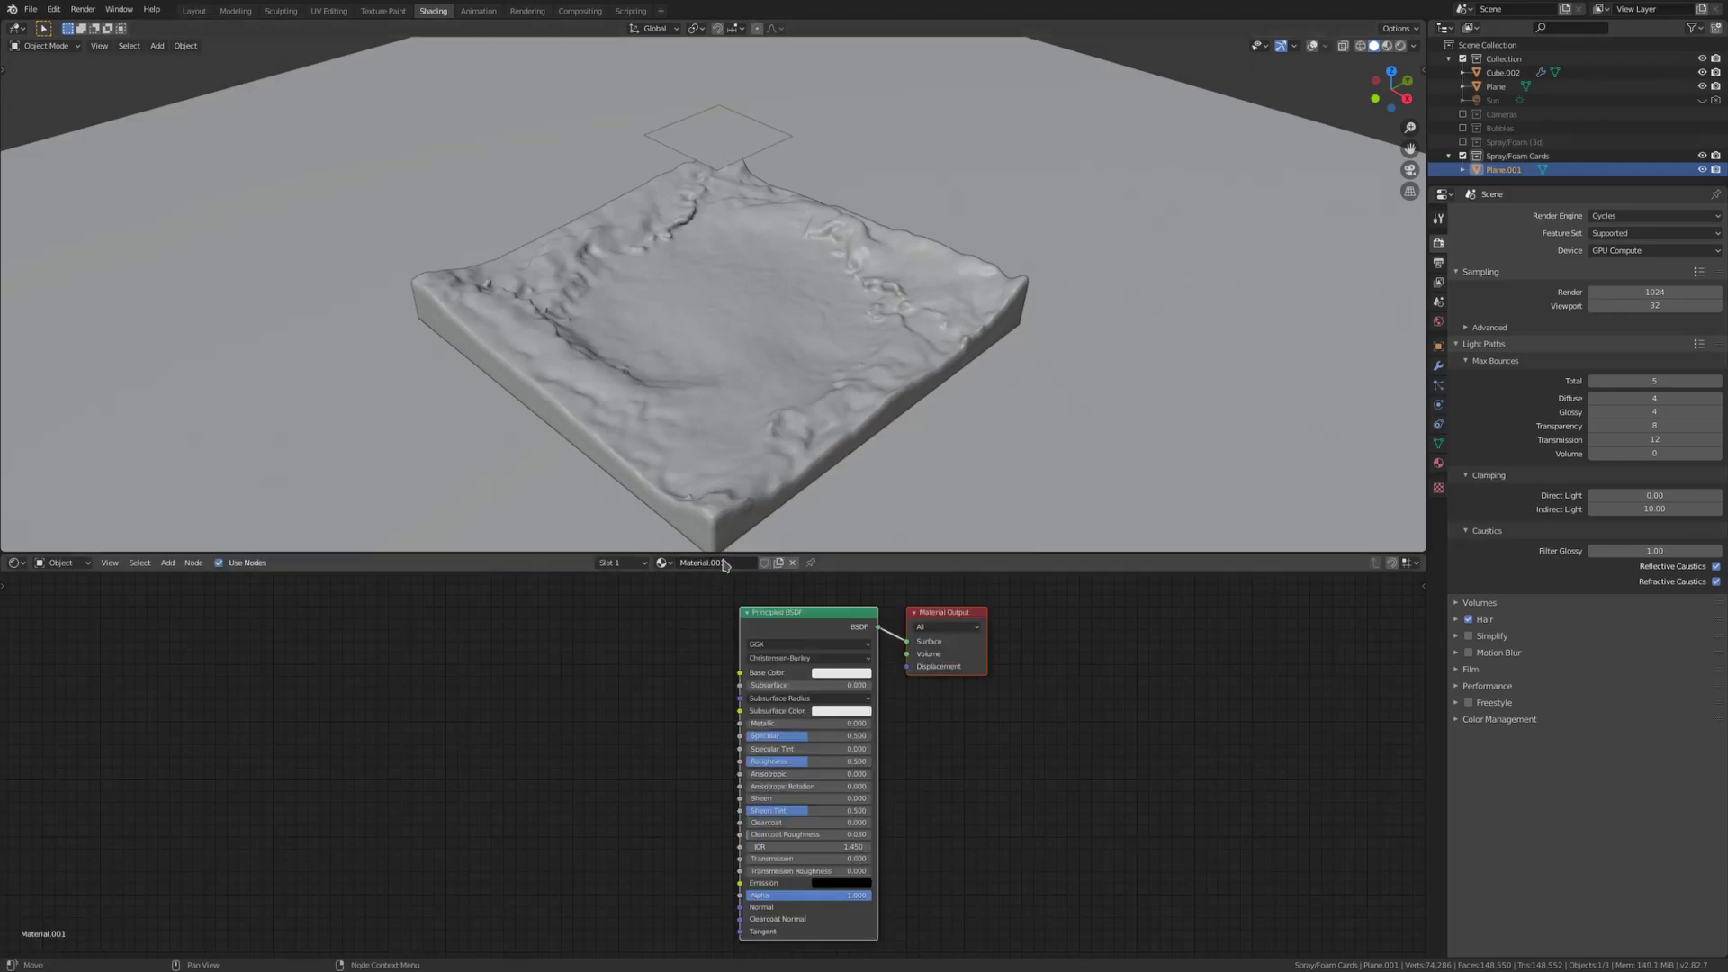
{"action": "key", "text": "z"}
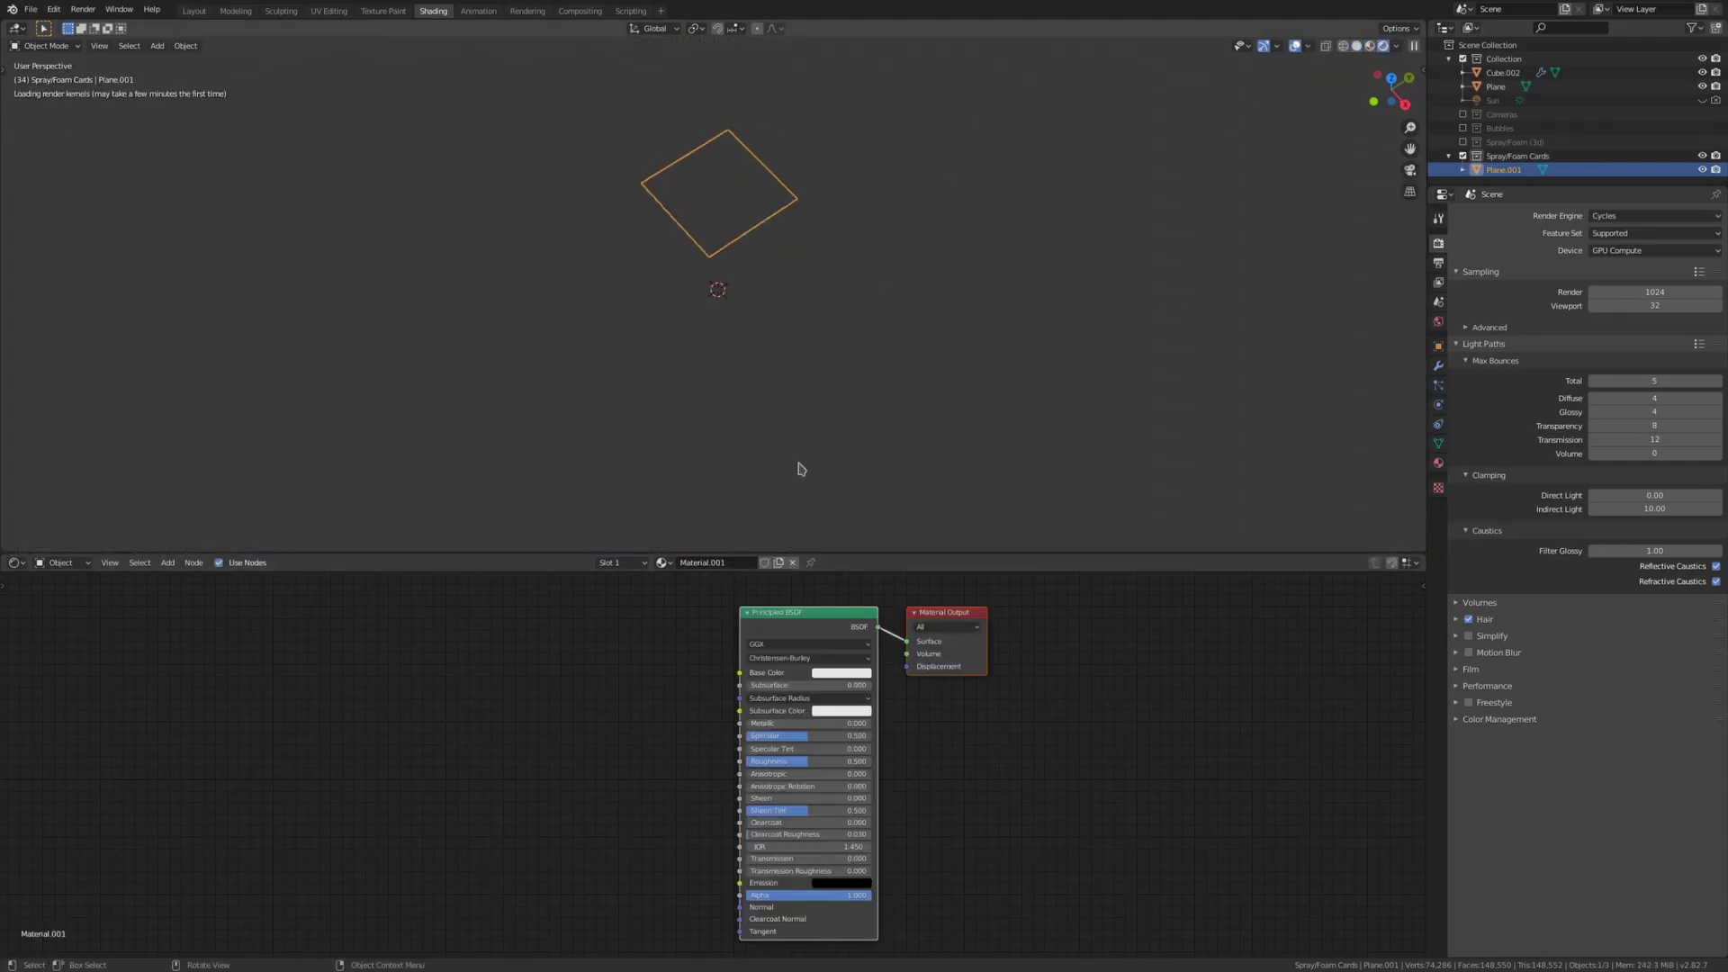
Step: Add a spherical Gradient Texture with object-coordinate mapping nodes and connect it to the plane material's Principled BSDF alpha
{"action": "key", "text": "shift+a"}
{"action": "left_click", "coordinate": [412, 701]}
{"action": "type", "text": "gra"}
{"action": "key", "text": "Return"}
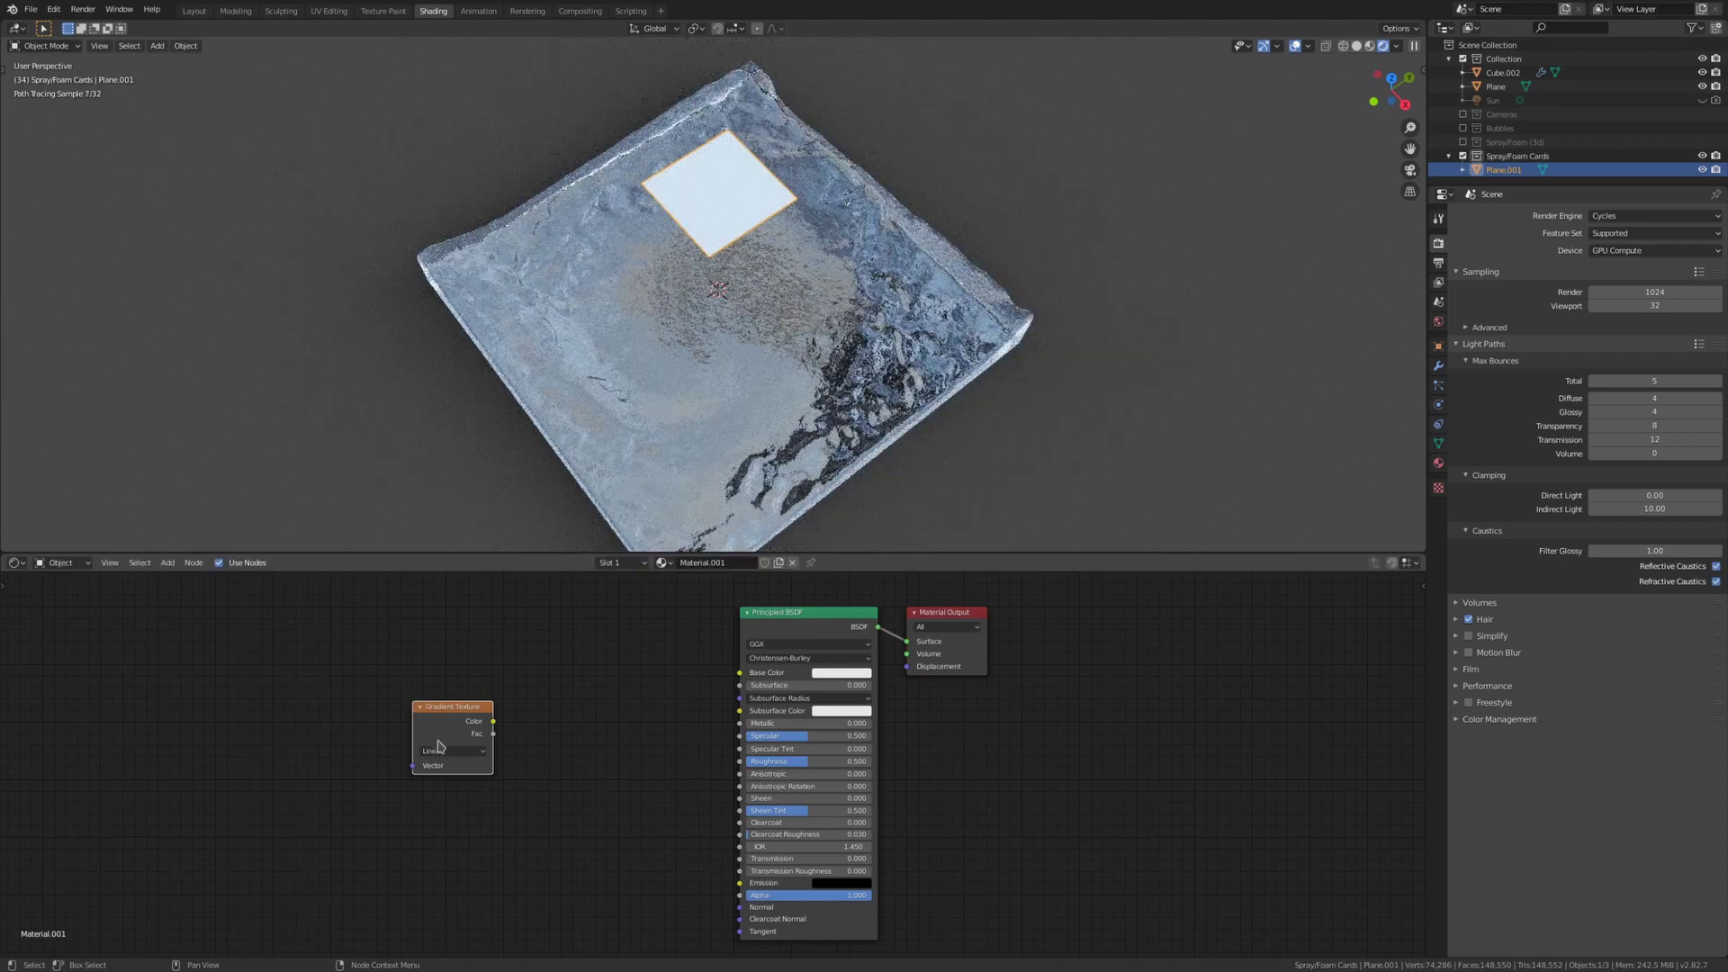
{"action": "key", "text": "ctrl+t"}
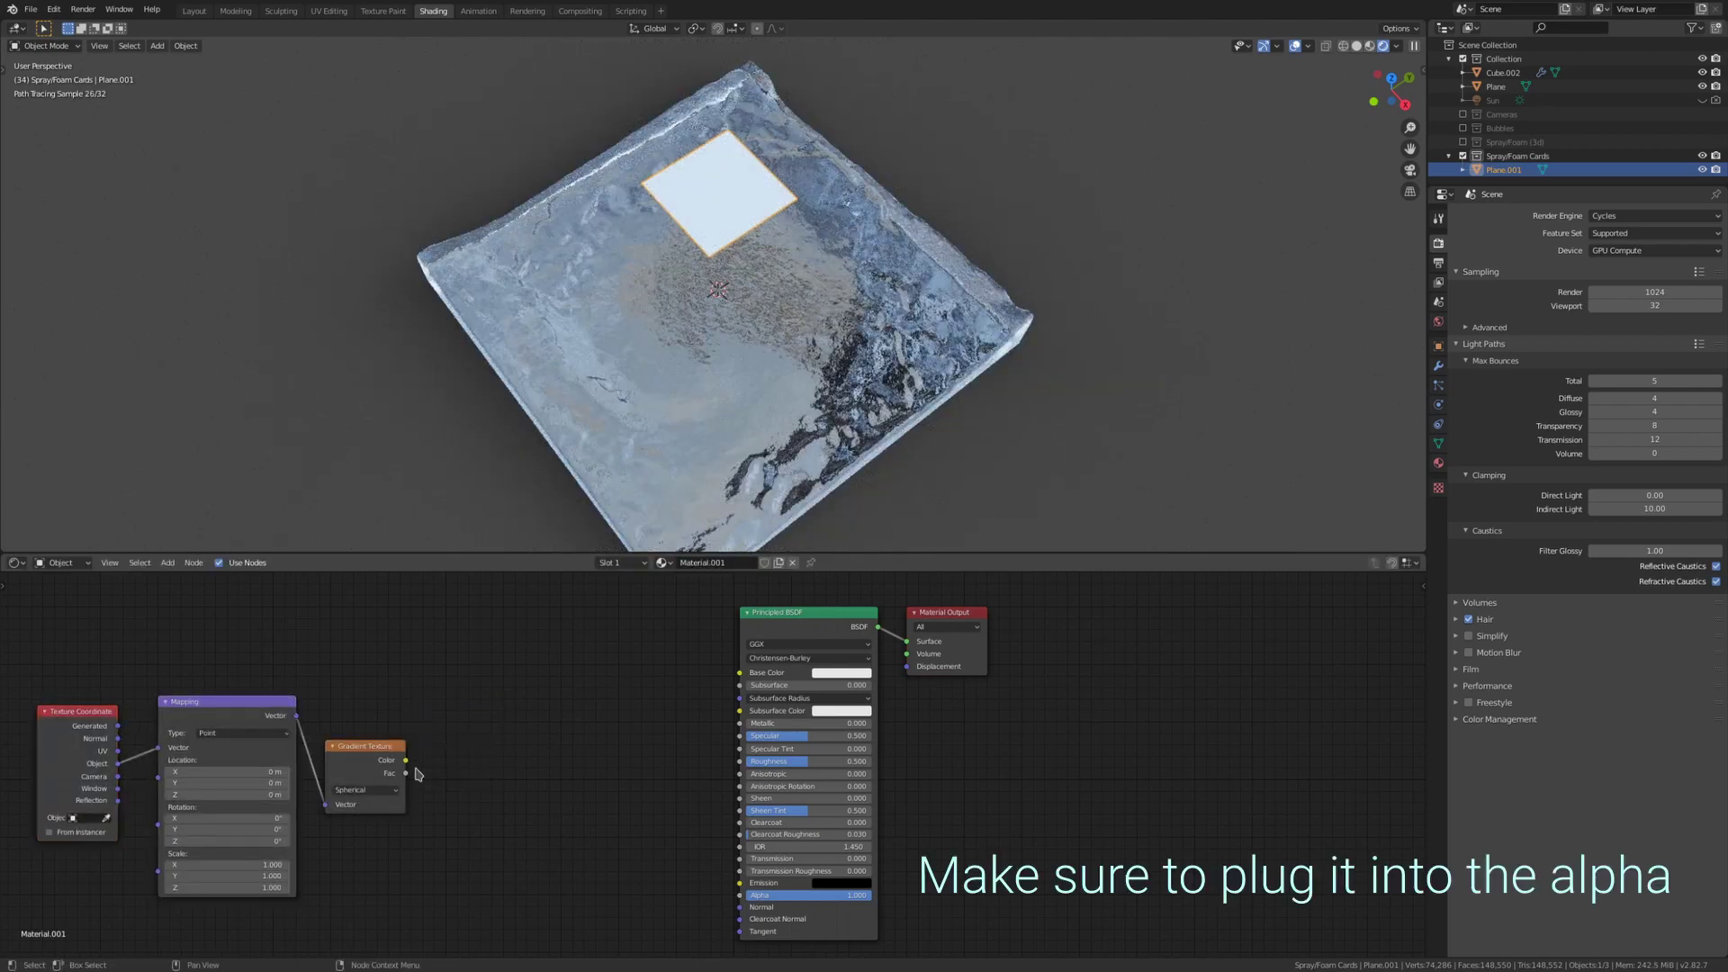
{"action": "left_click_drag", "start_coordinate": [751, 897], "coordinate": [740, 895]}
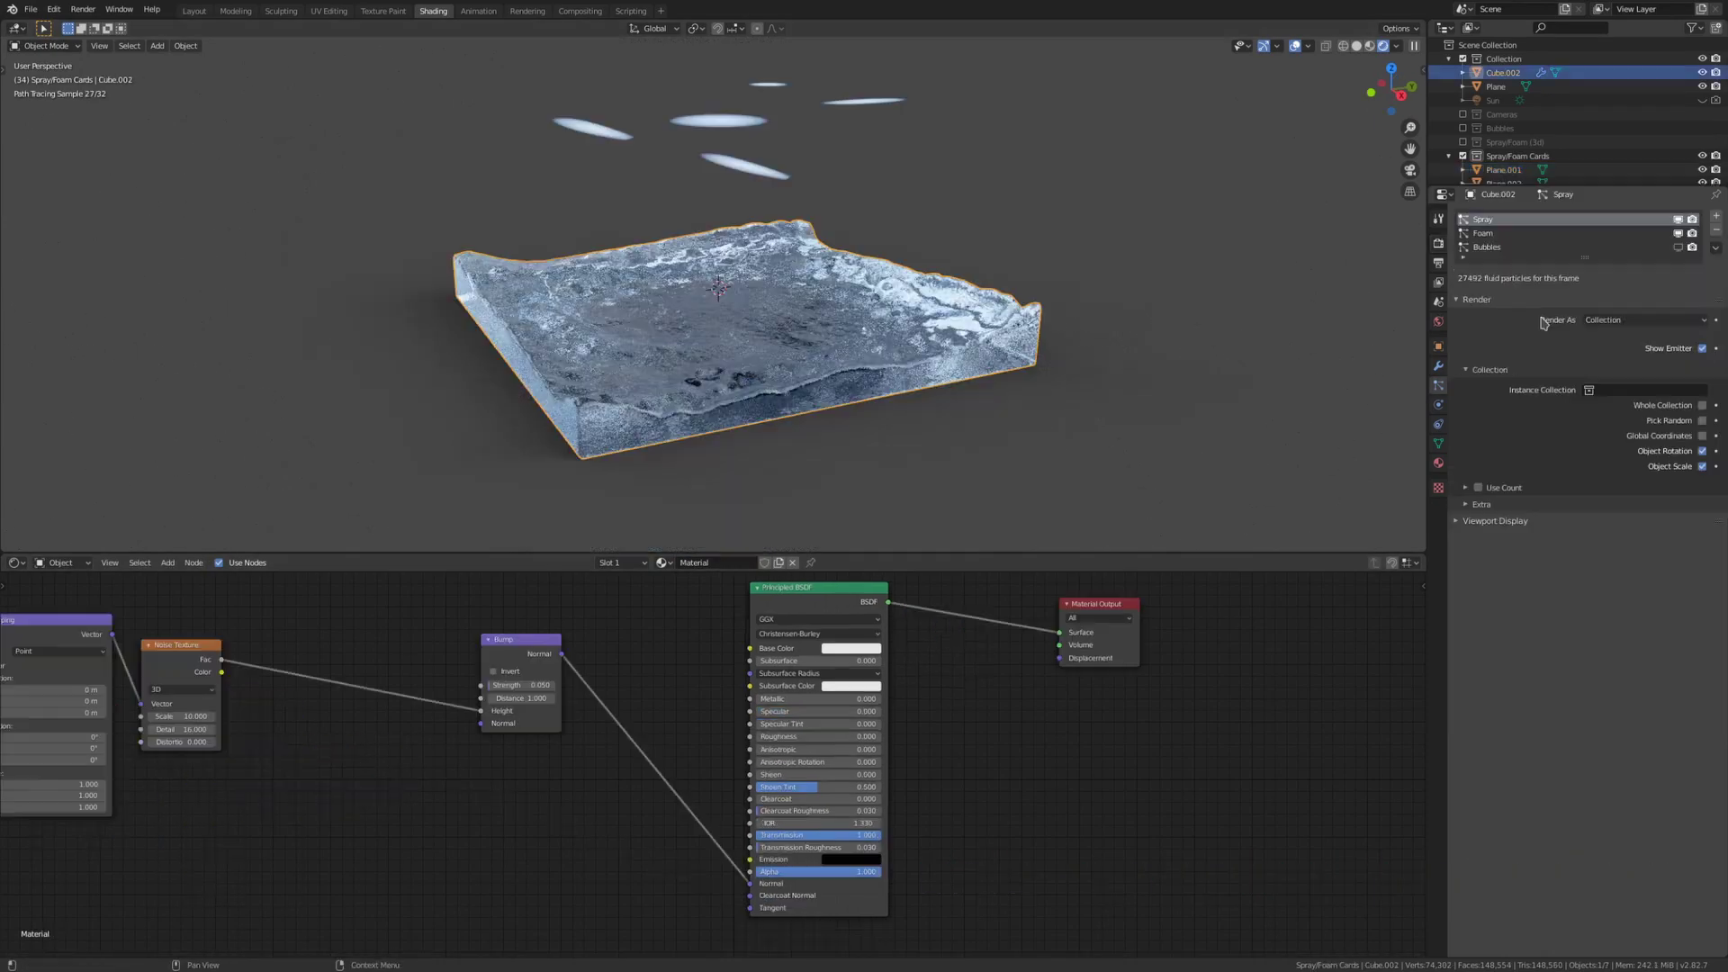
Step: Assign the Spray/Foam Cards collection as the instance collection of the fluid's Spray and Foam particle systems
{"action": "left_click", "coordinate": [1601, 390]}
{"action": "left_click", "coordinate": [1598, 467]}
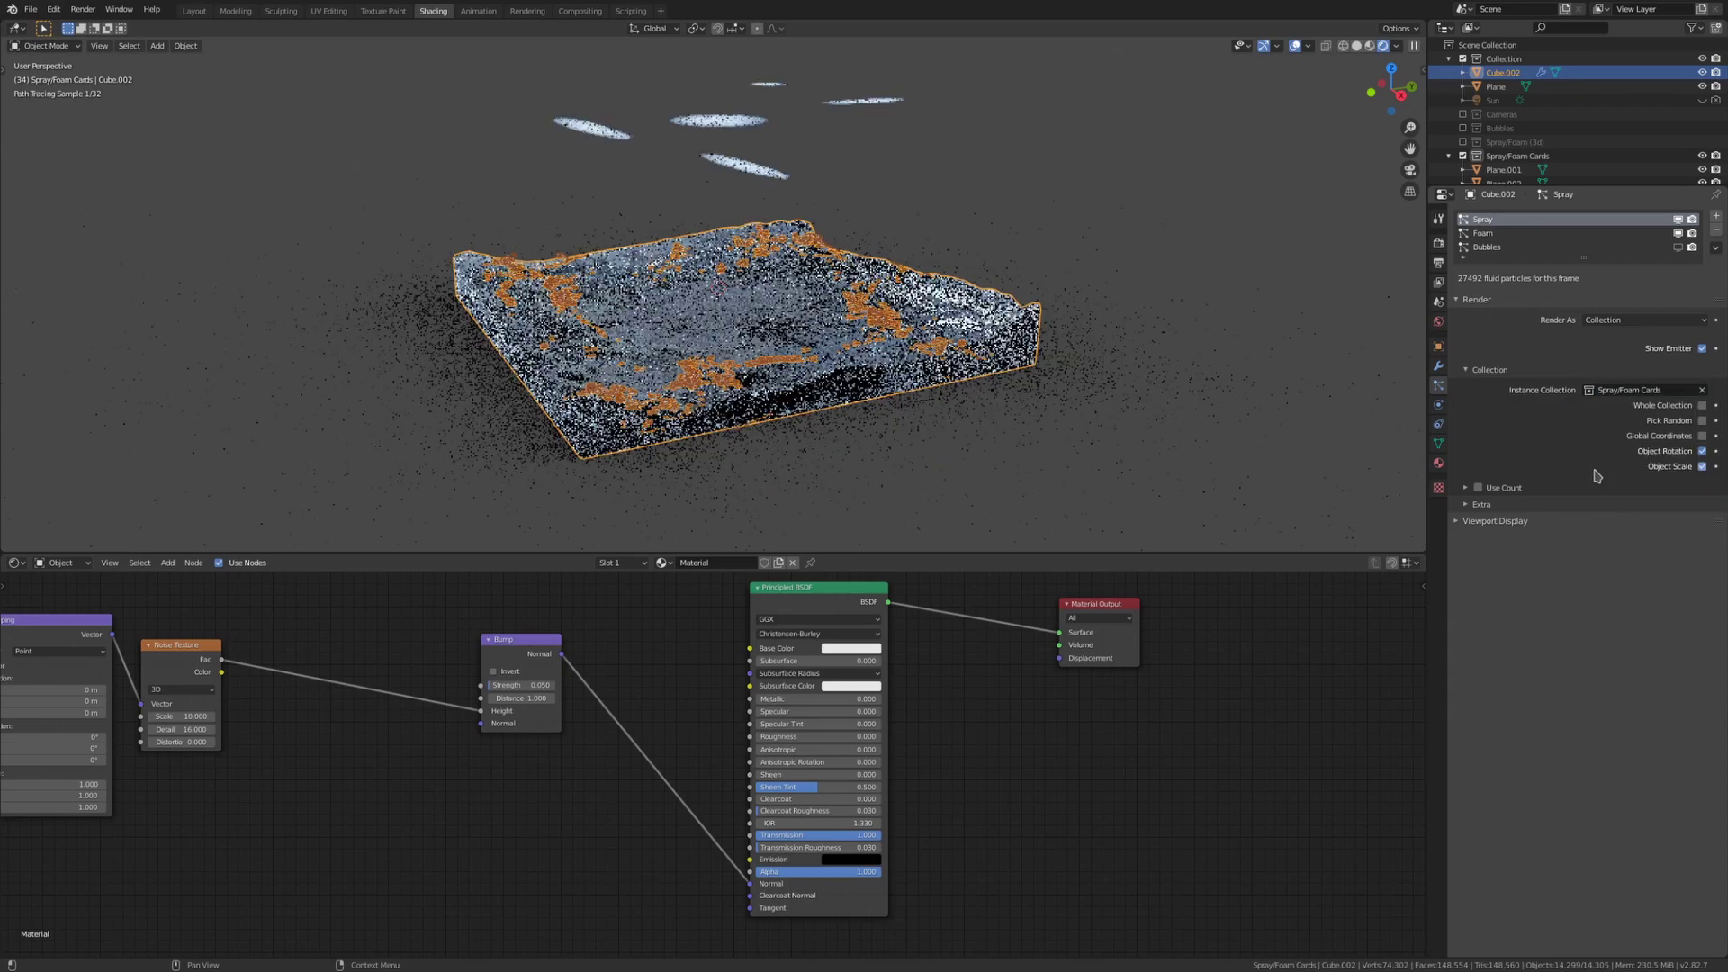
{"action": "left_click", "coordinate": [1483, 233]}
{"action": "left_click", "coordinate": [1619, 389]}
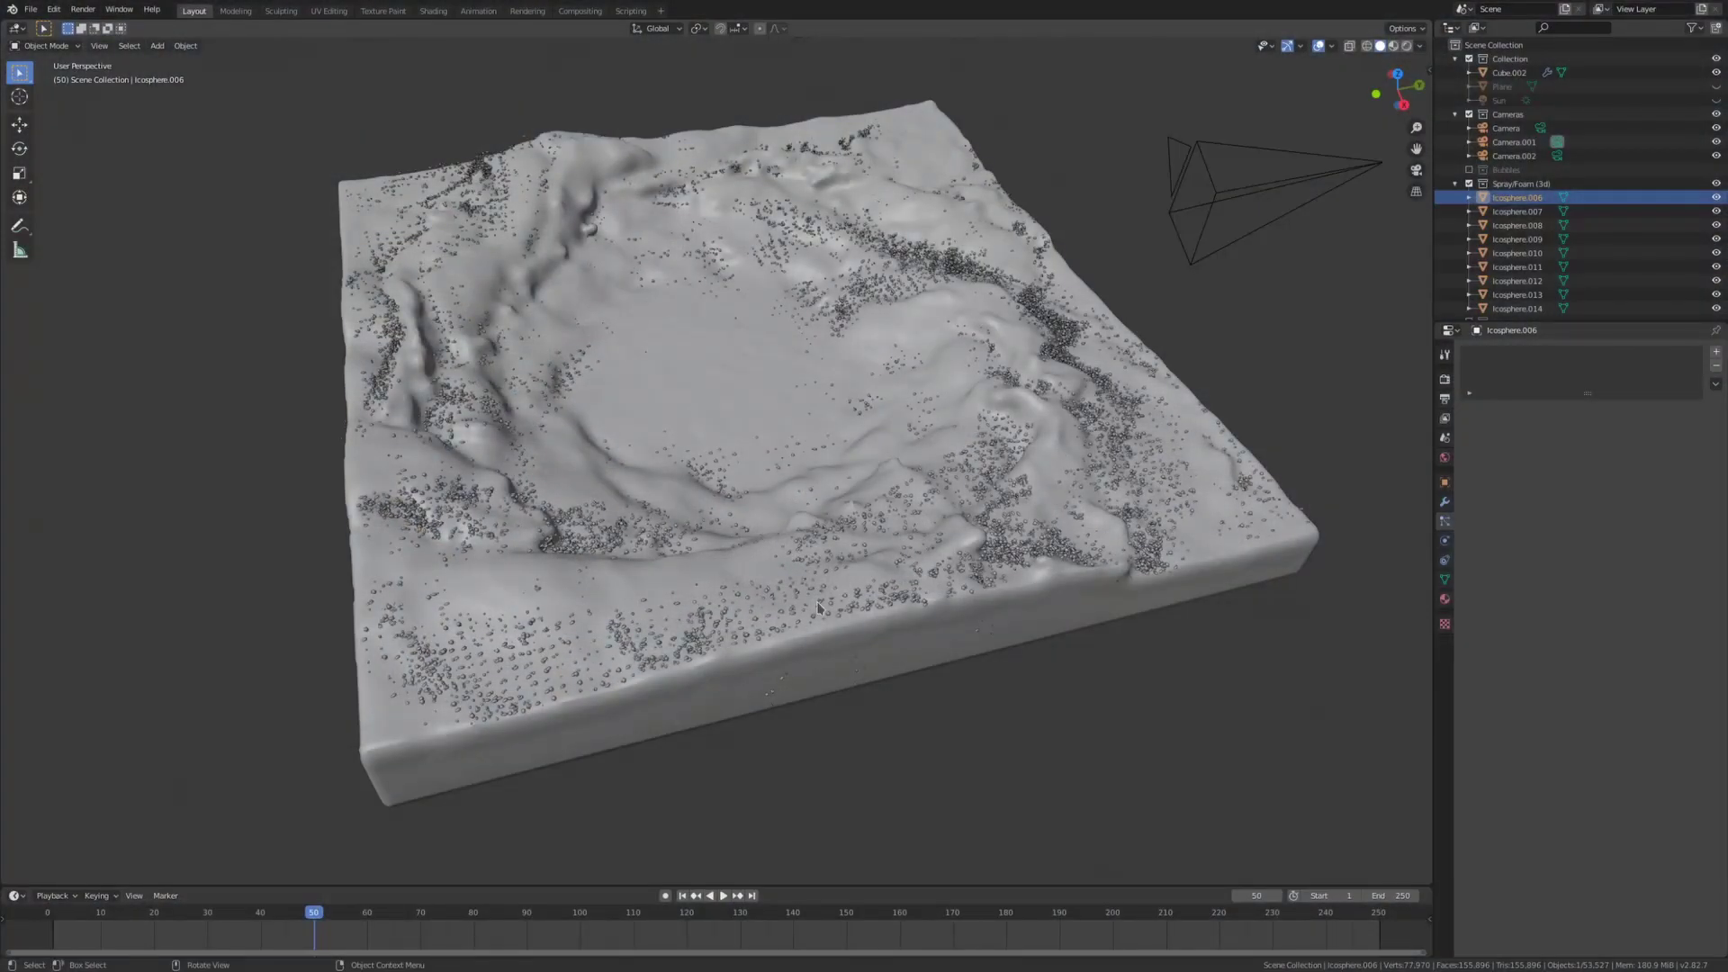
Step: Duplicate all the ico spheres of the Spray/Foam (3d) collection and place the copies beside the originals
{"action": "scroll", "coordinate": [838, 396], "scroll_direction": "down", "scroll_amount": 3}
{"action": "middle_click_drag", "start_coordinate": [839, 396], "coordinate": [556, 153]}
{"action": "left_click_drag", "start_coordinate": [436, 99], "coordinate": [871, 327]}
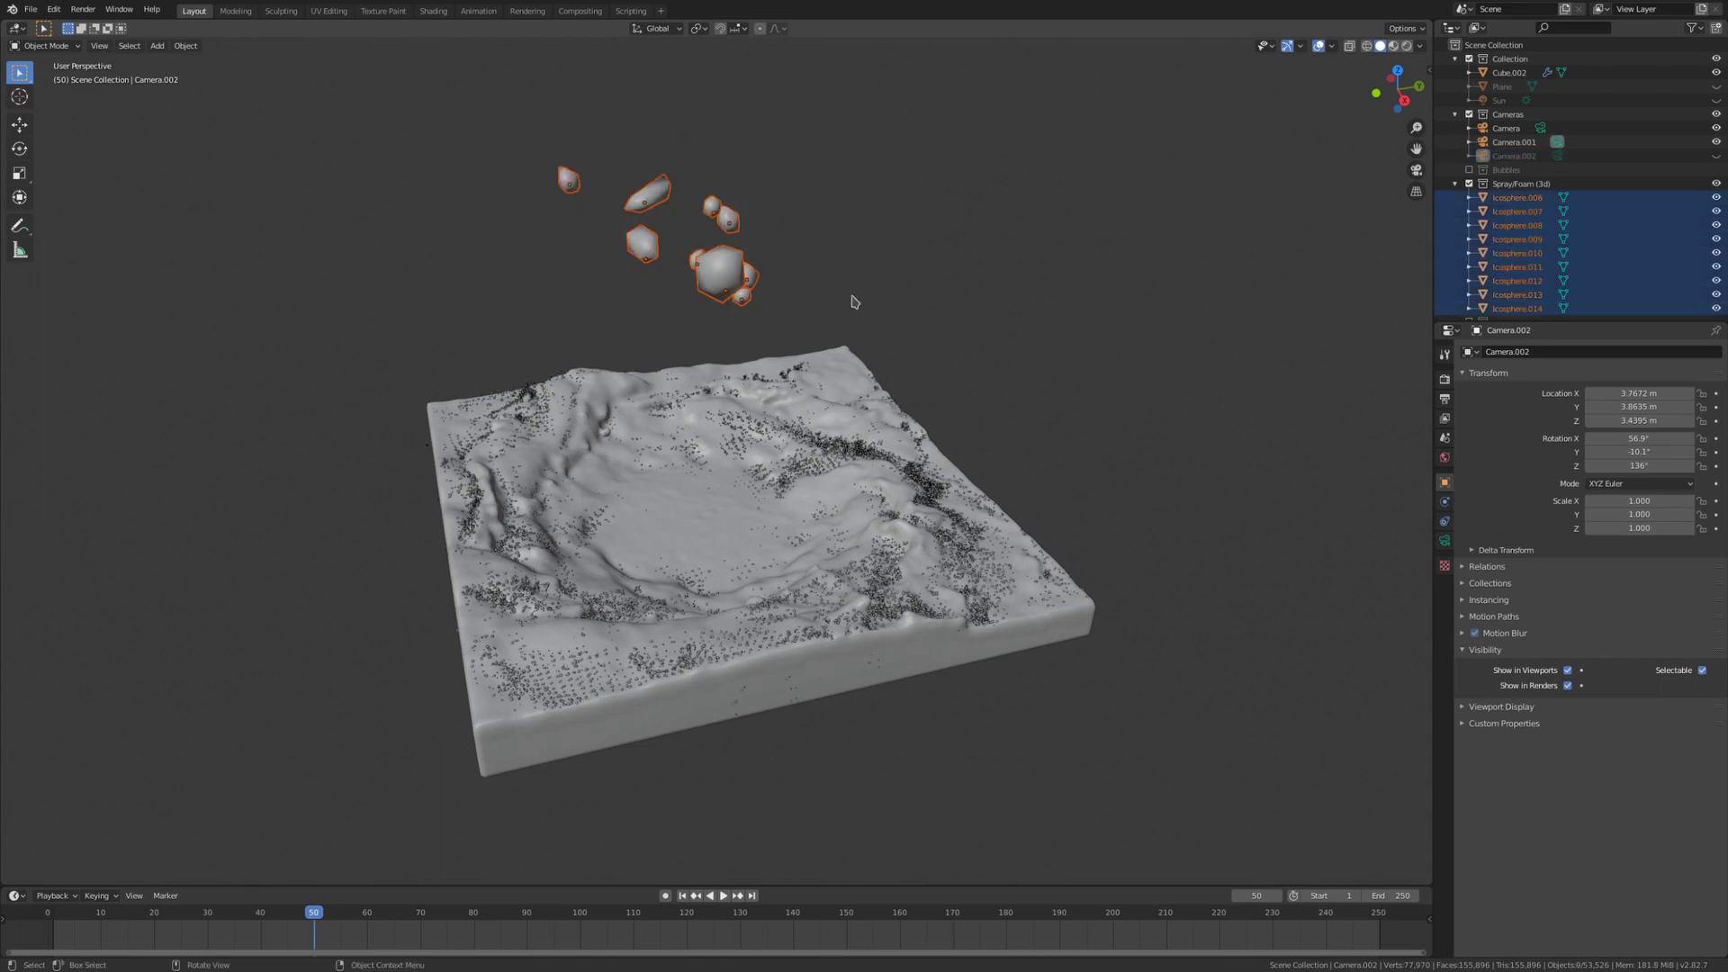
{"action": "key", "text": "shift+d"}
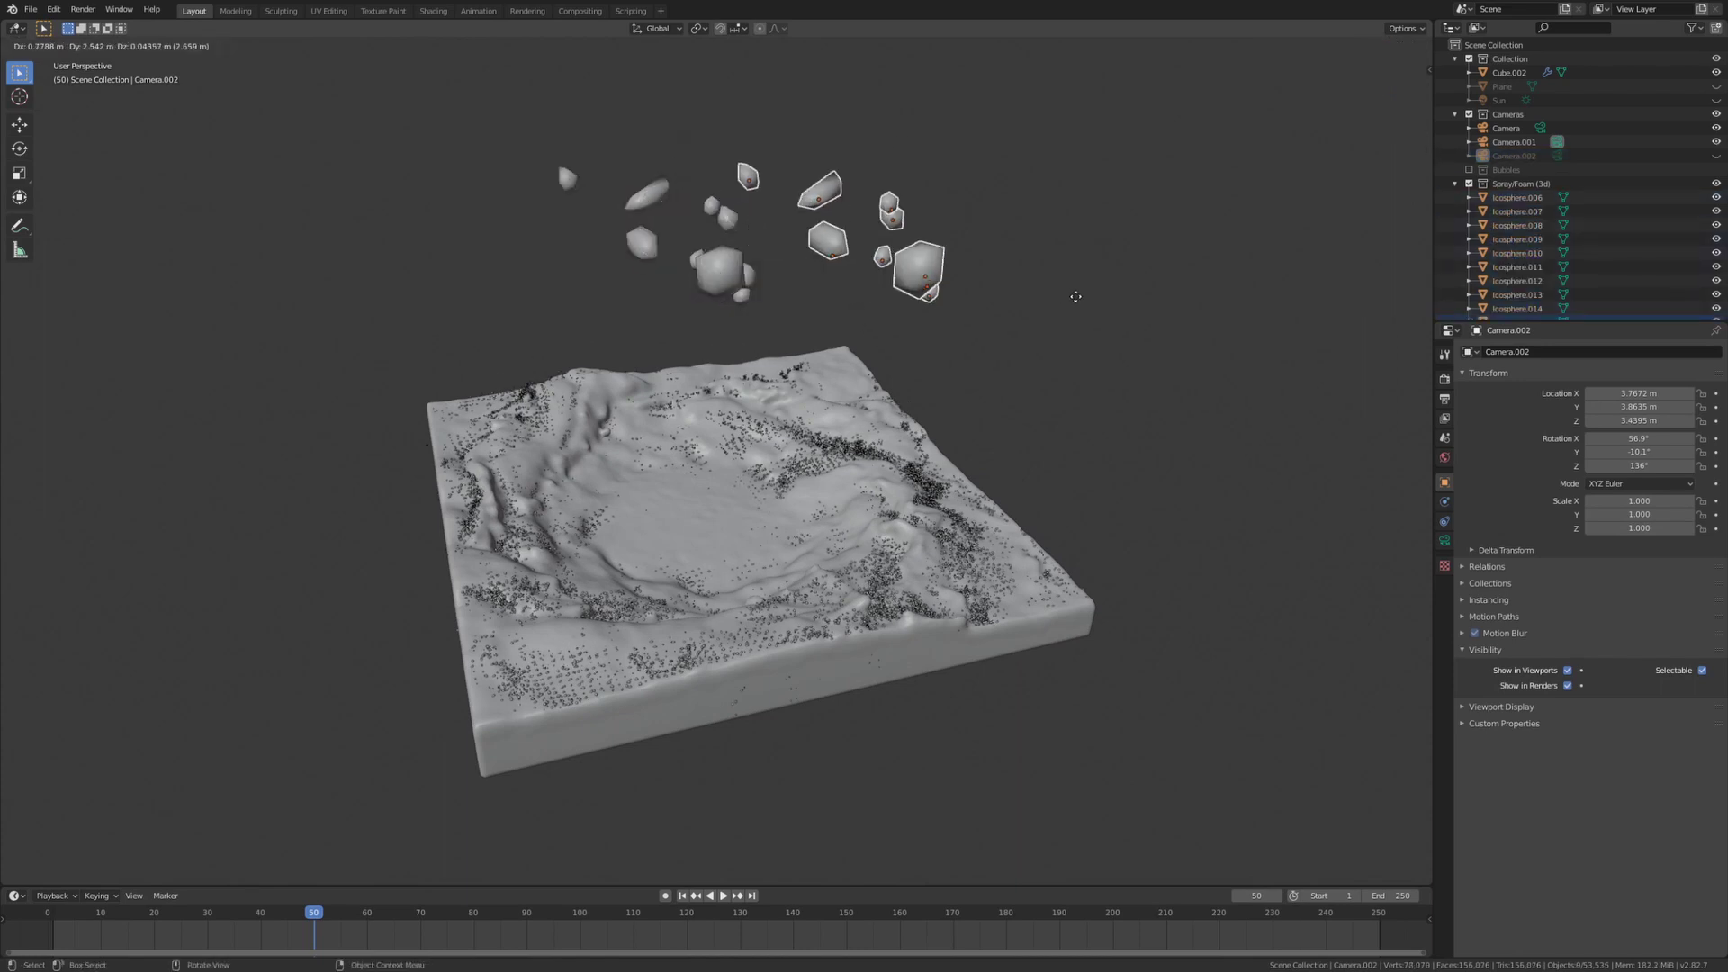
{"action": "left_click", "coordinate": [1077, 303]}
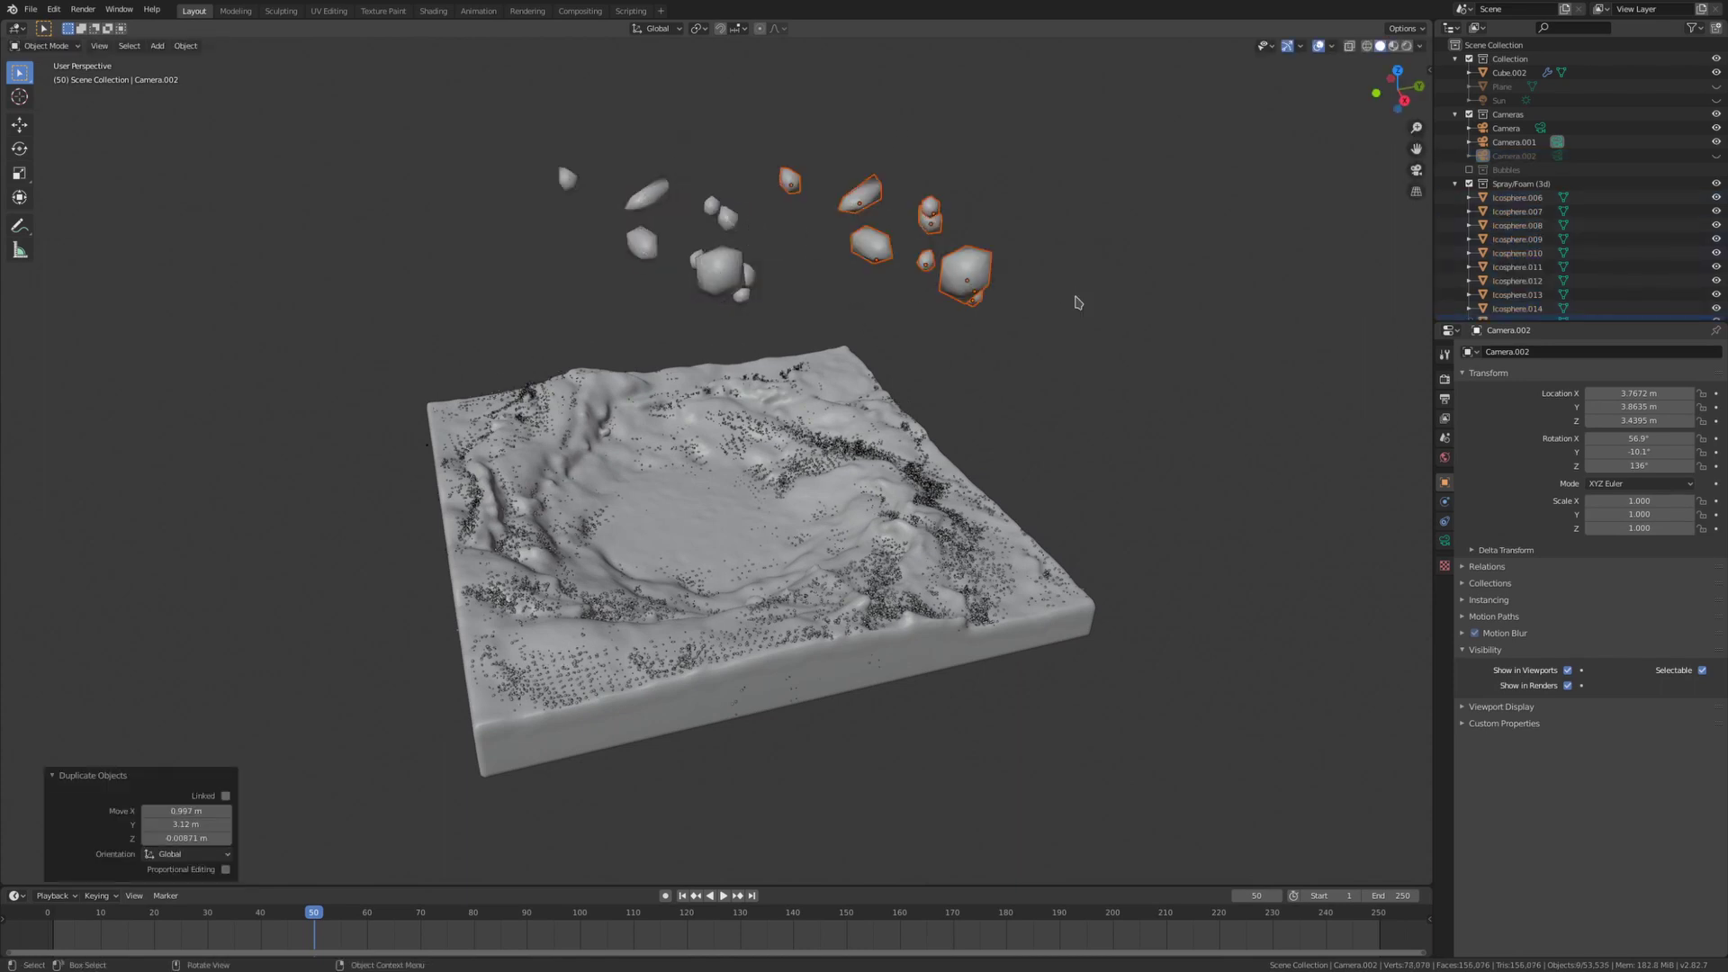
Step: Rotate the meshes of all the duplicated ico spheres together in Edit Mode to vary their orientation
{"action": "middle_click_drag", "start_coordinate": [960, 320], "coordinate": [990, 416]}
{"action": "key", "text": "Tab"}
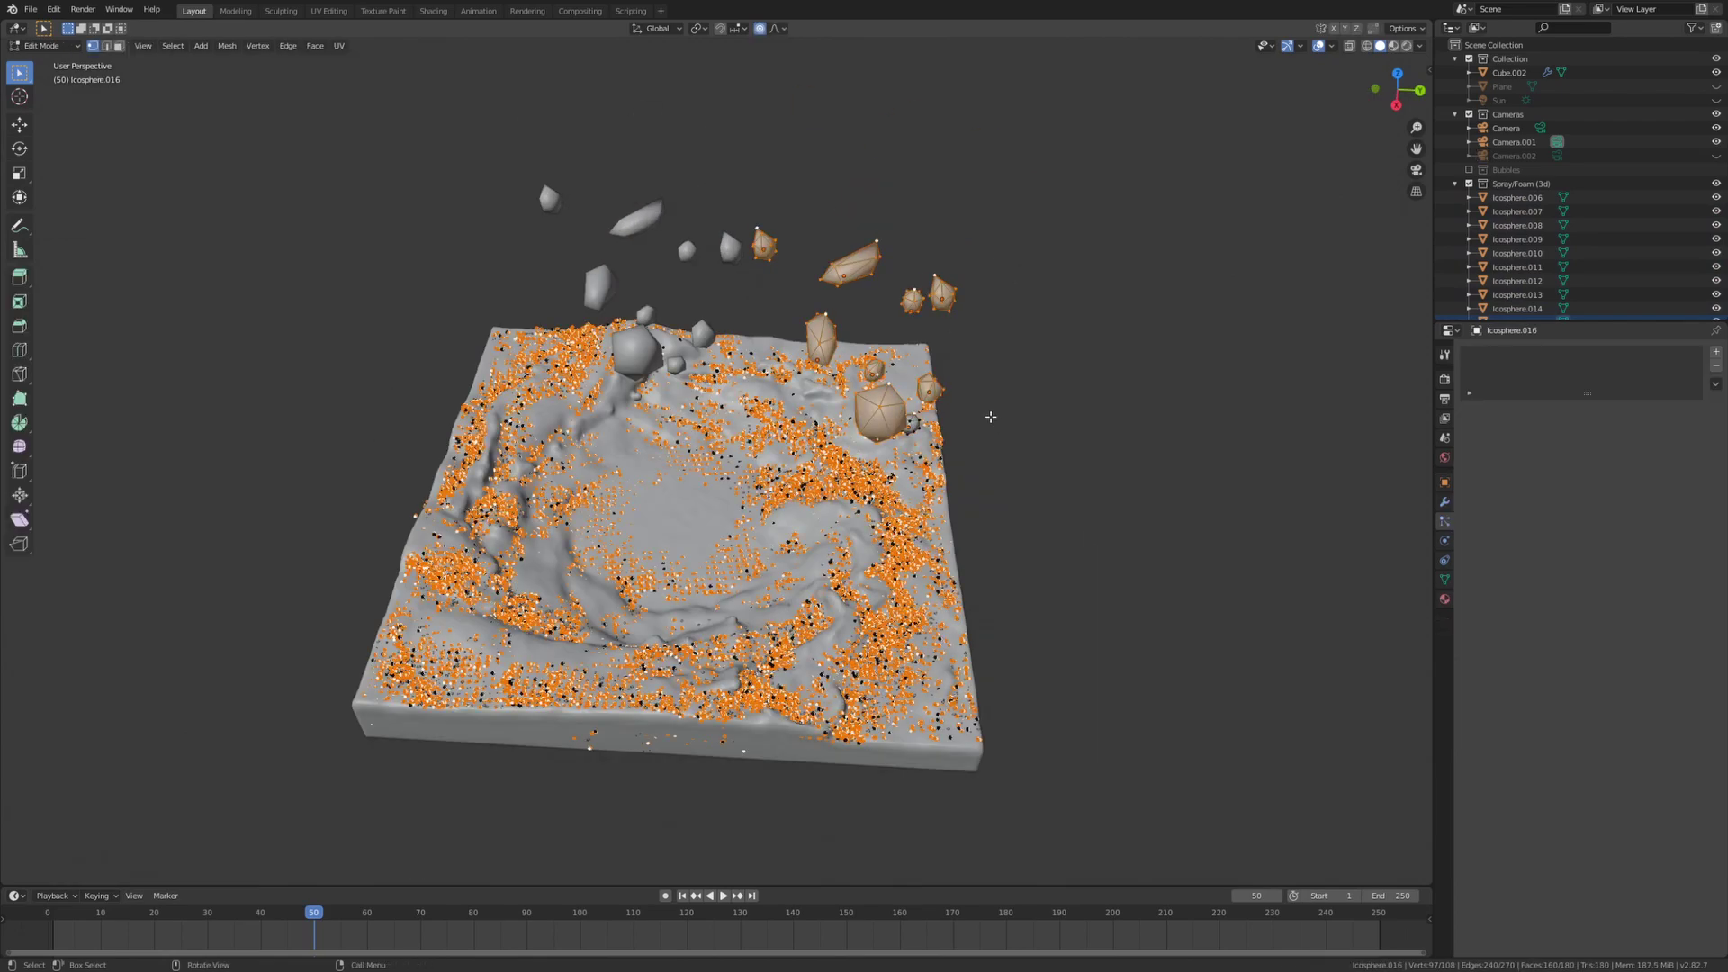
{"action": "key", "text": "r"}
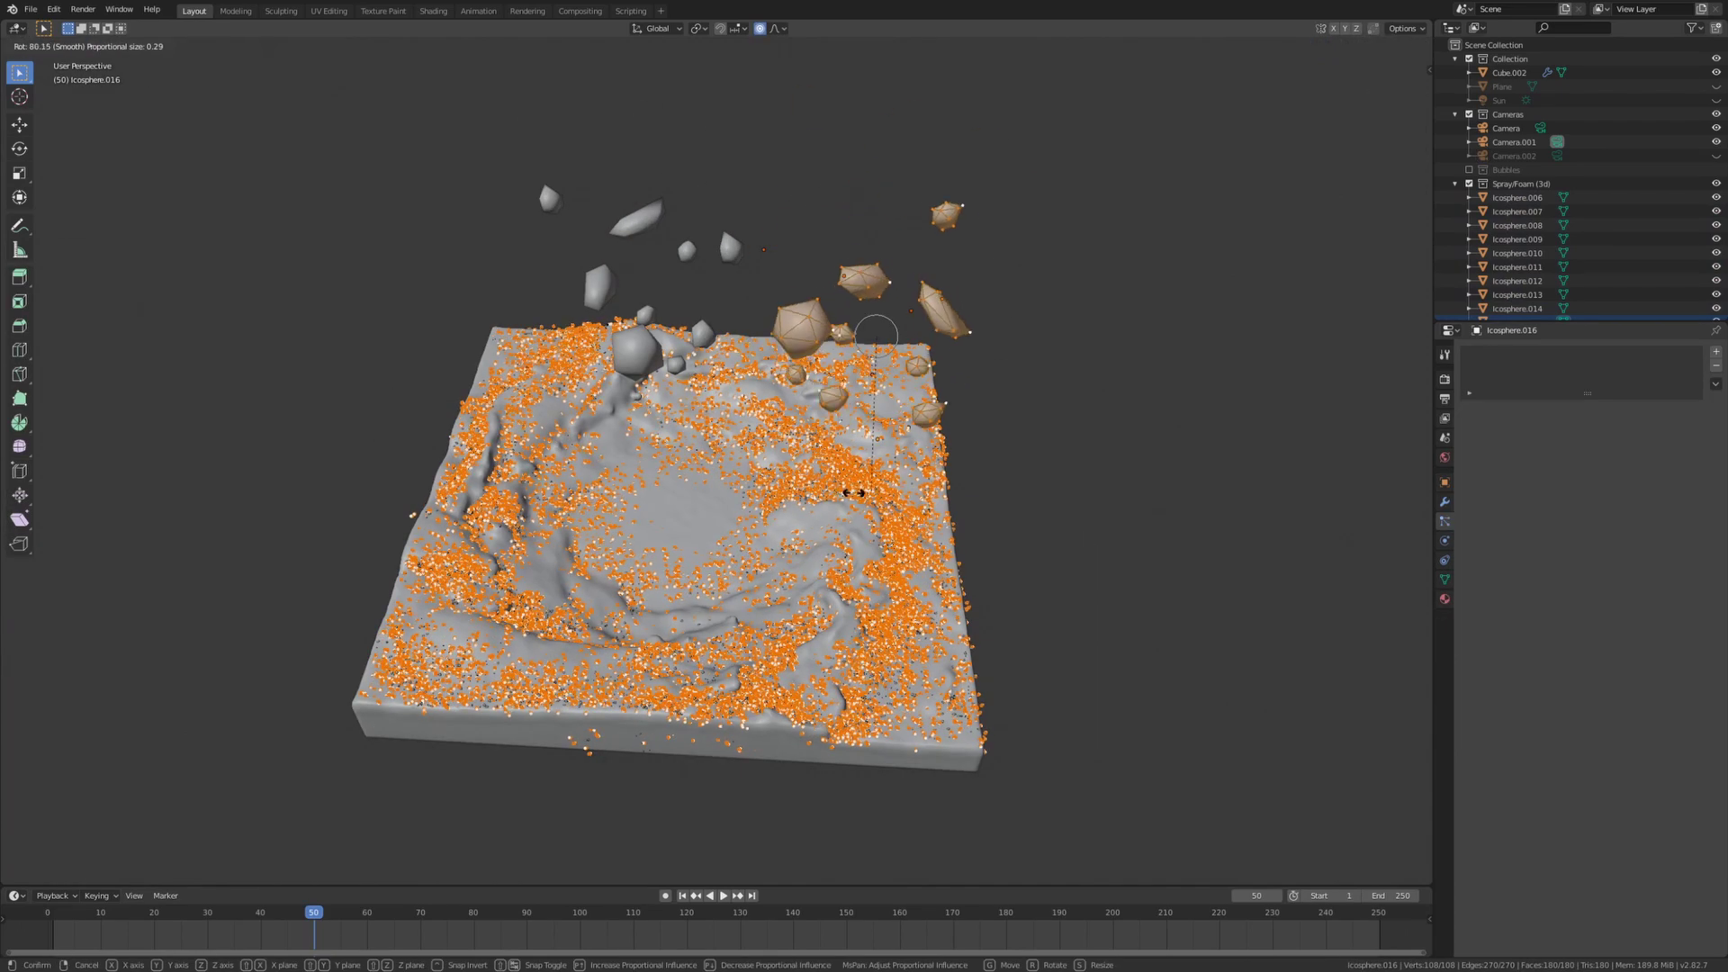
{"action": "left_click", "coordinate": [886, 501]}
{"action": "key", "text": "Tab"}
{"action": "middle_click_drag", "start_coordinate": [955, 550], "coordinate": [951, 560]}
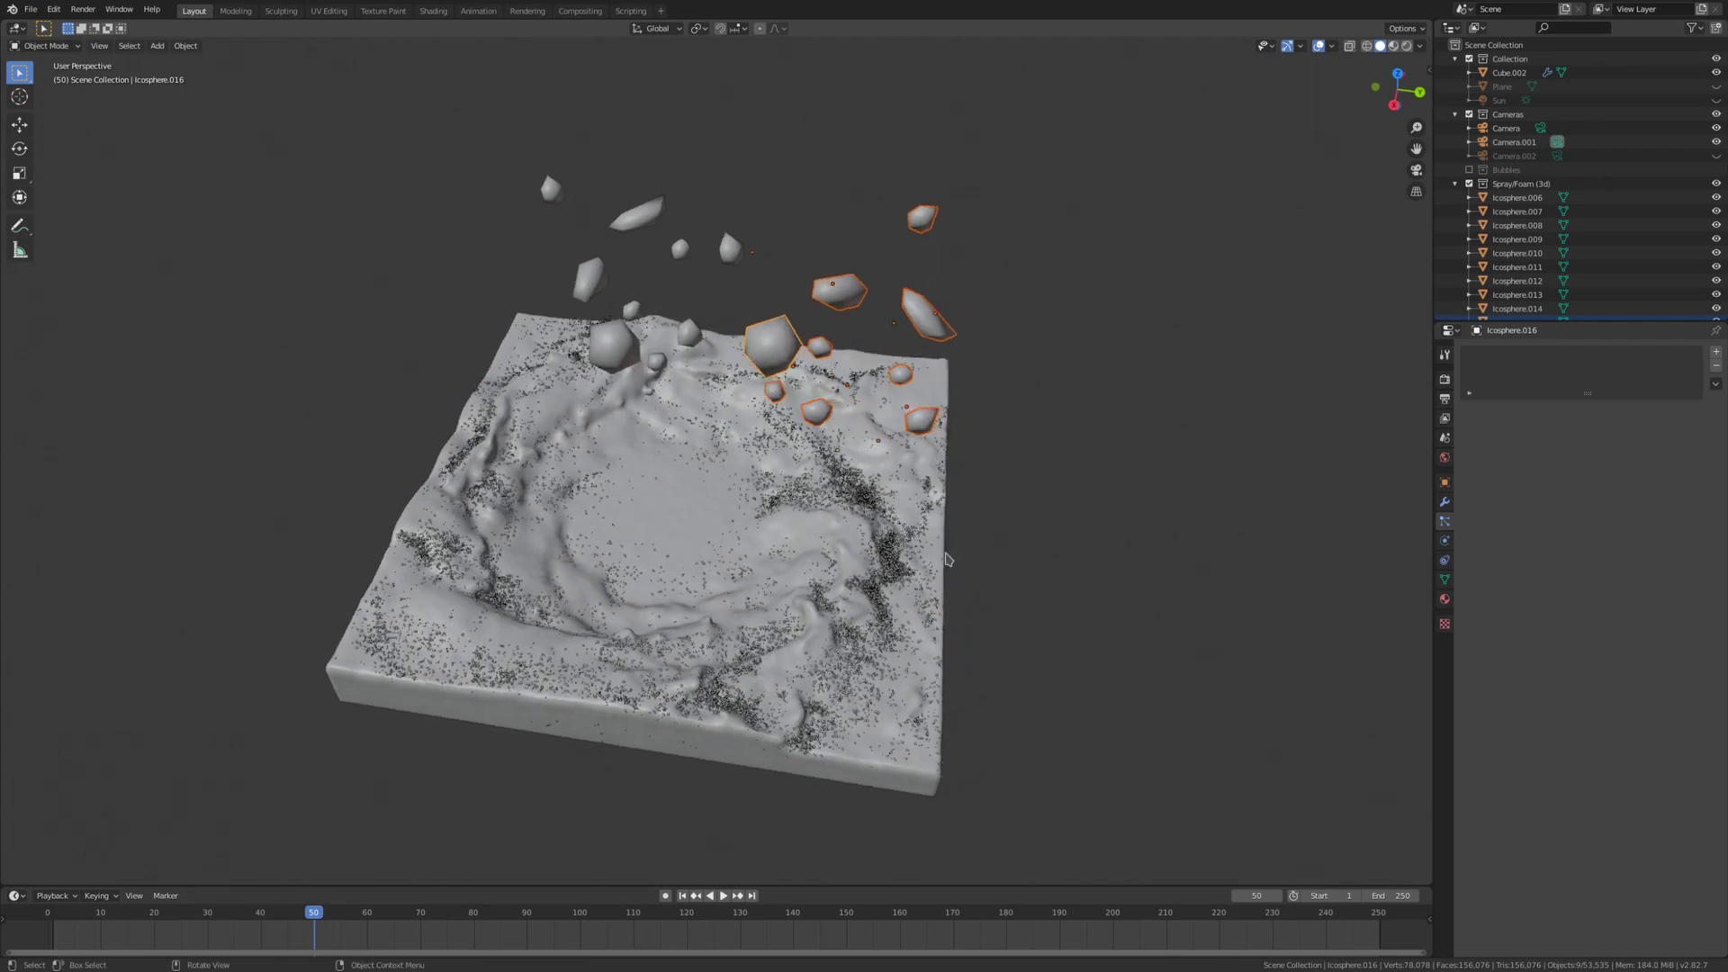
Step: Duplicate the ico sphere group again beside the fluid and rotate the new copies' meshes in Edit Mode
{"action": "key", "text": "Tab"}
{"action": "key", "text": "r"}
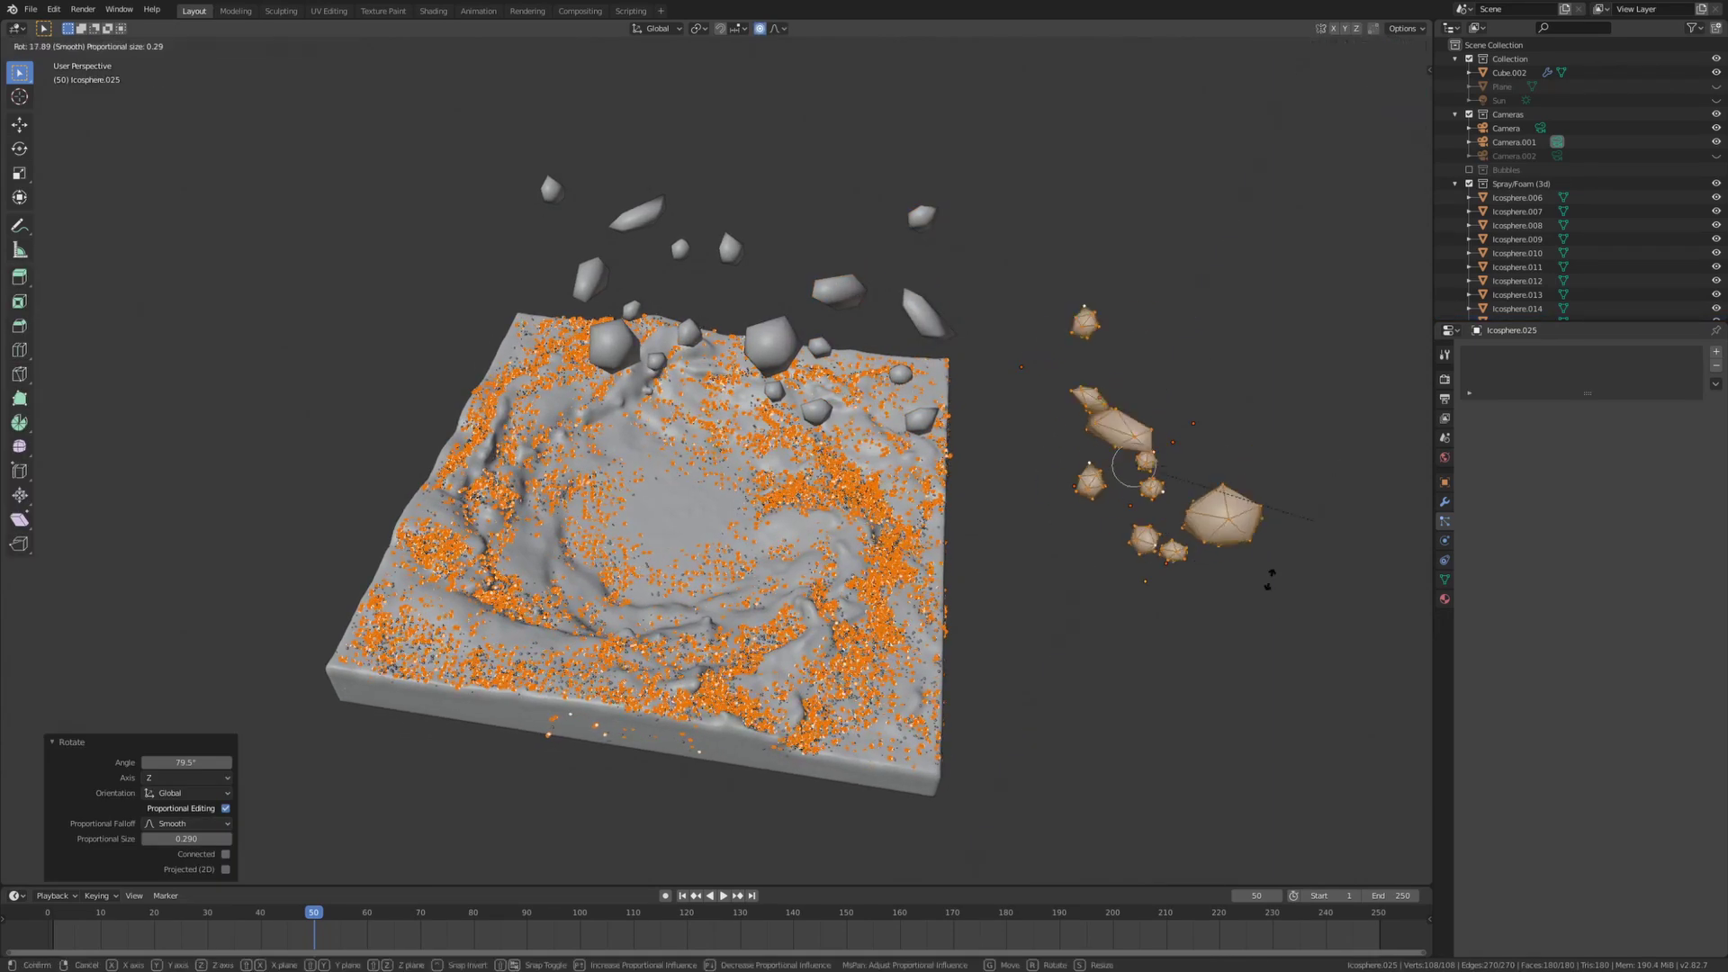